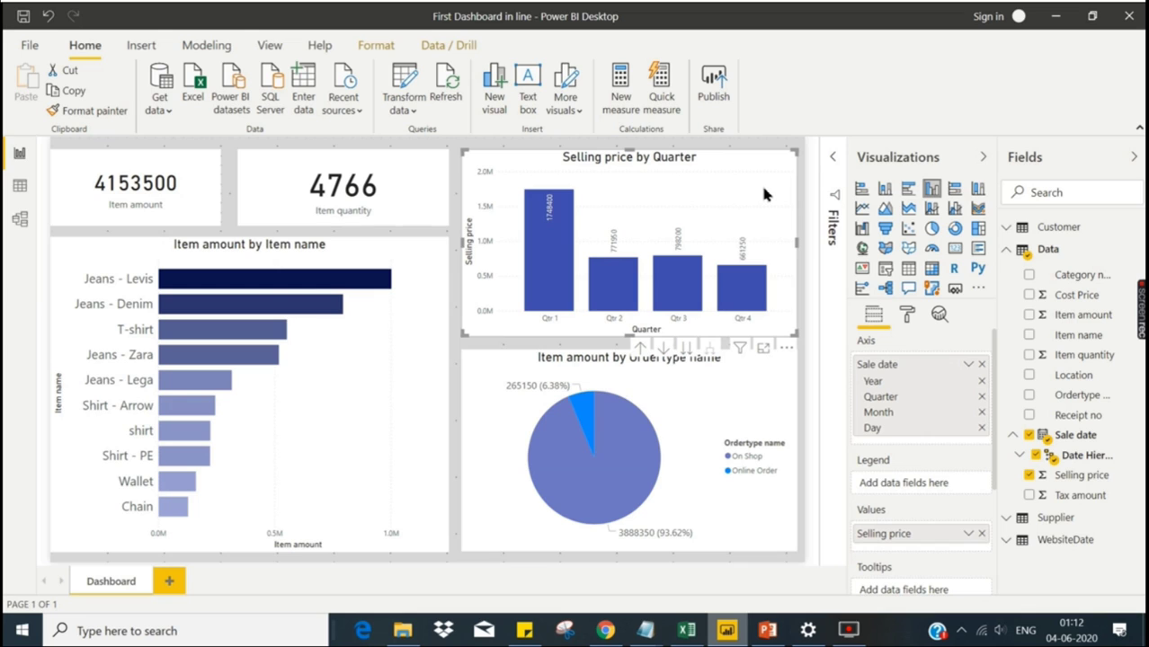
Step: Try the Selling price by Quarter chart as a stacked bar, a clustered column and a stacked column chart
left_click(862, 190)
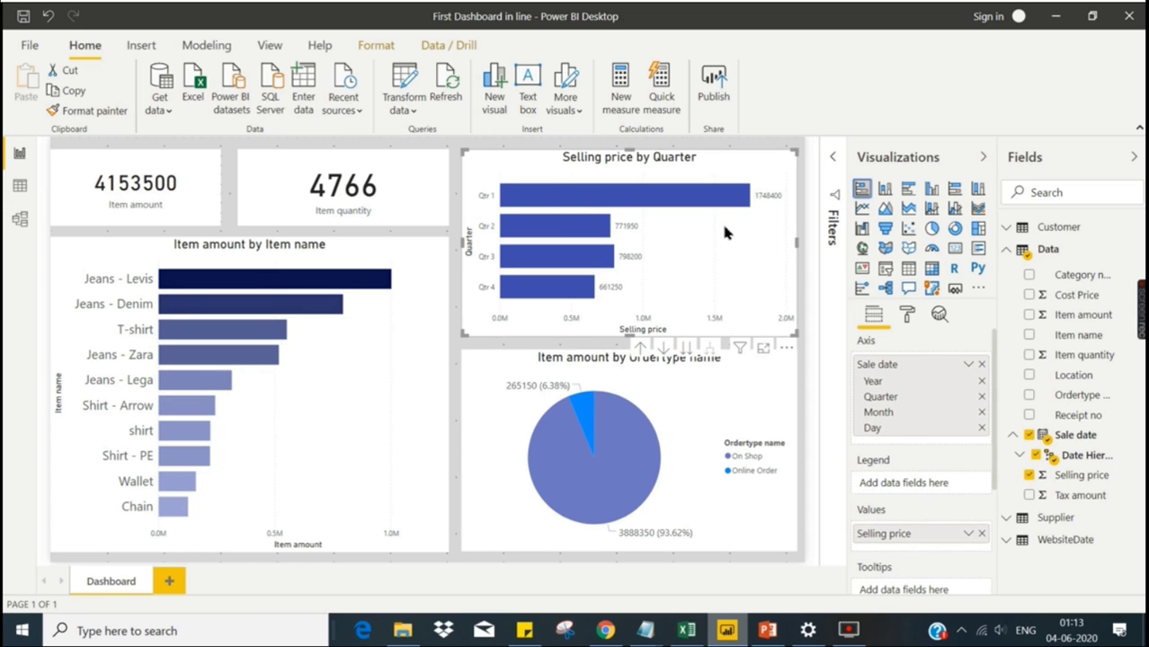
left_click(932, 189)
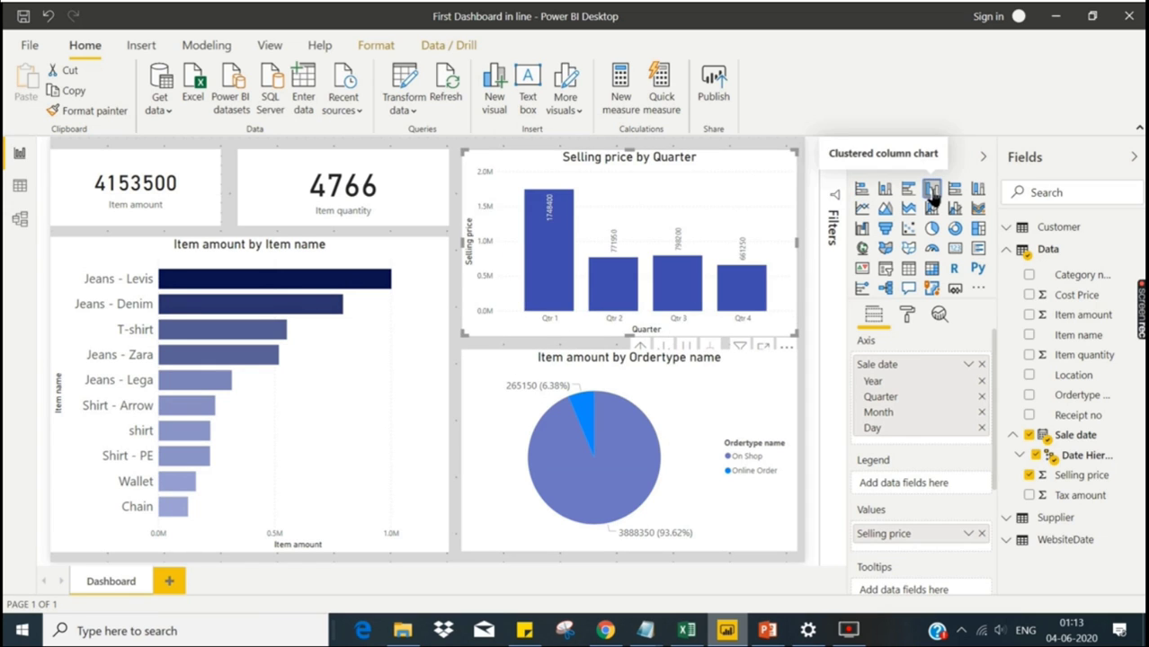
left_click(887, 192)
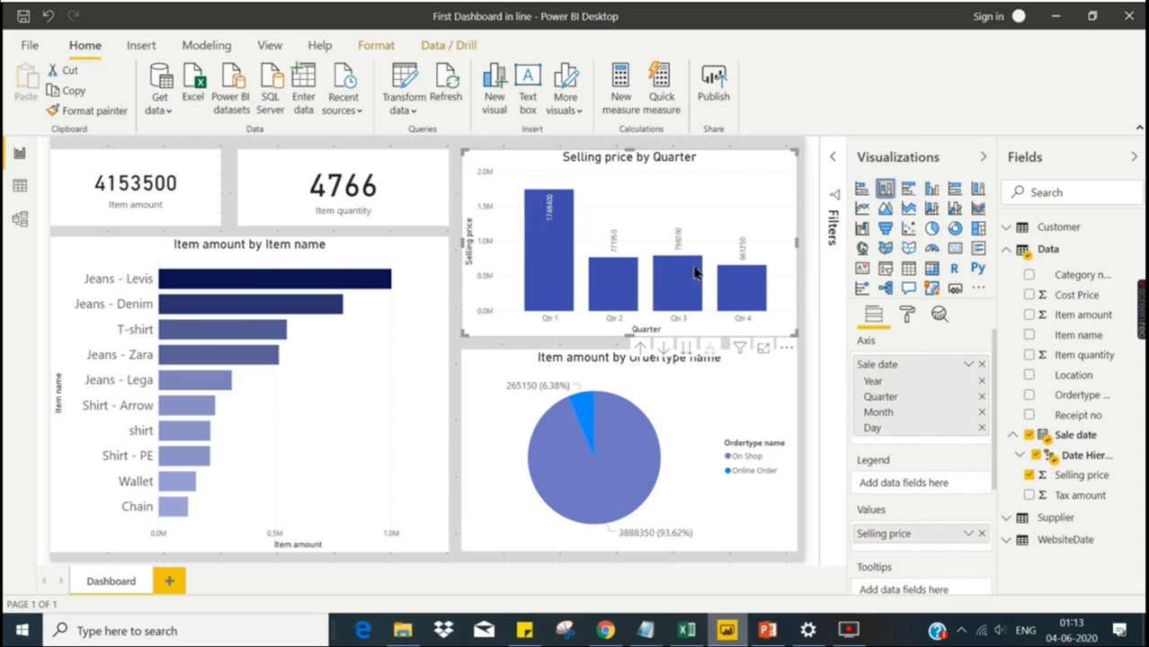
mouse_move(694, 269)
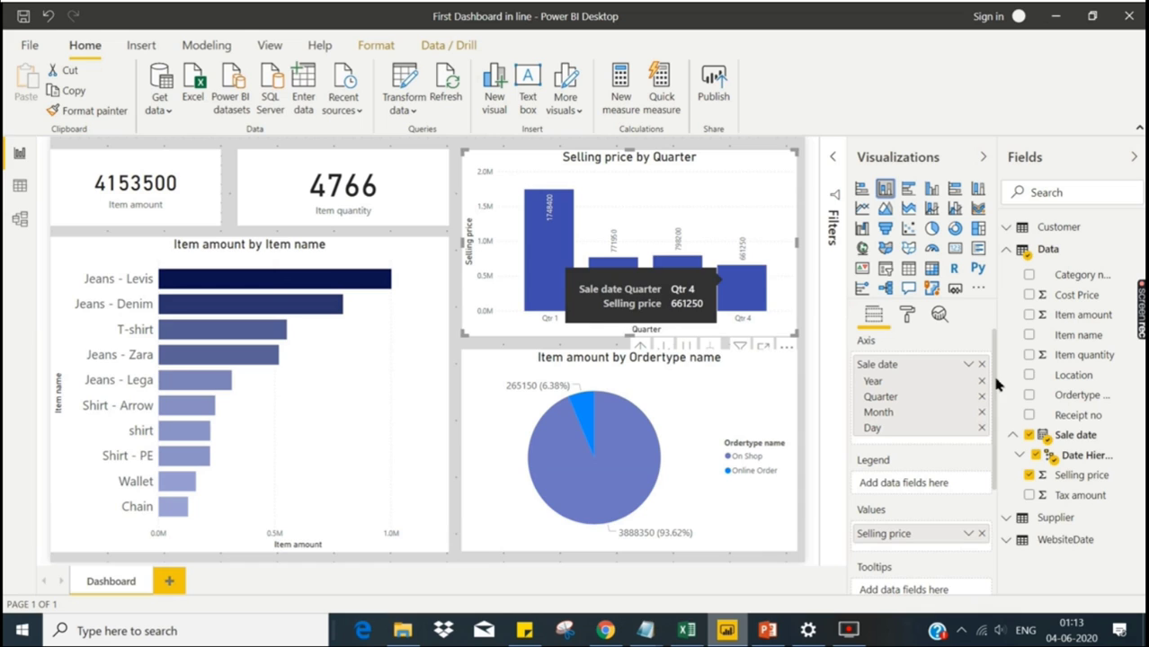
Step: Add Item amount to the quarterly Selling price chart, compare it as a clustered column chart and convert it to a line chart
left_click(1030, 316)
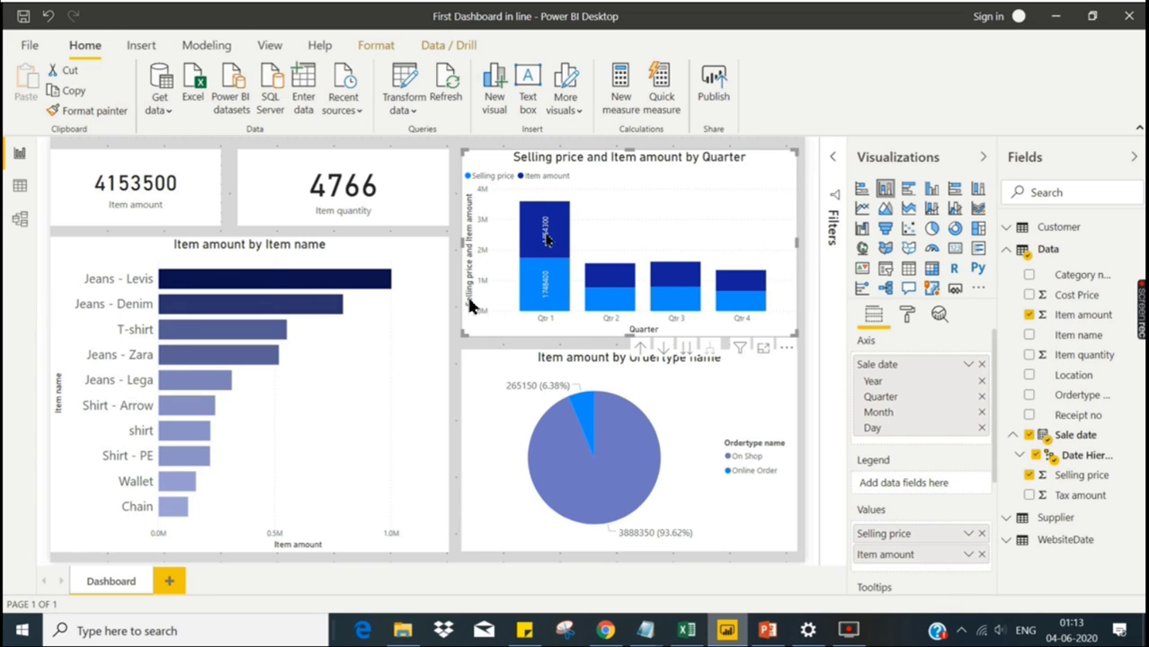
mouse_move(547, 237)
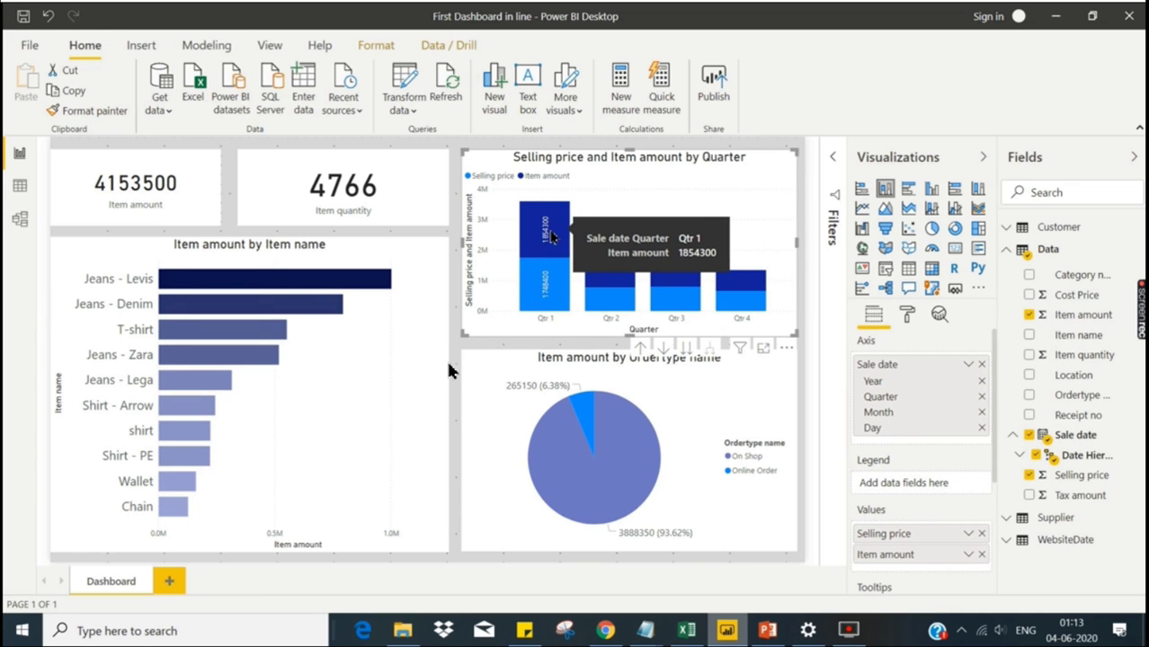
left_click(933, 190)
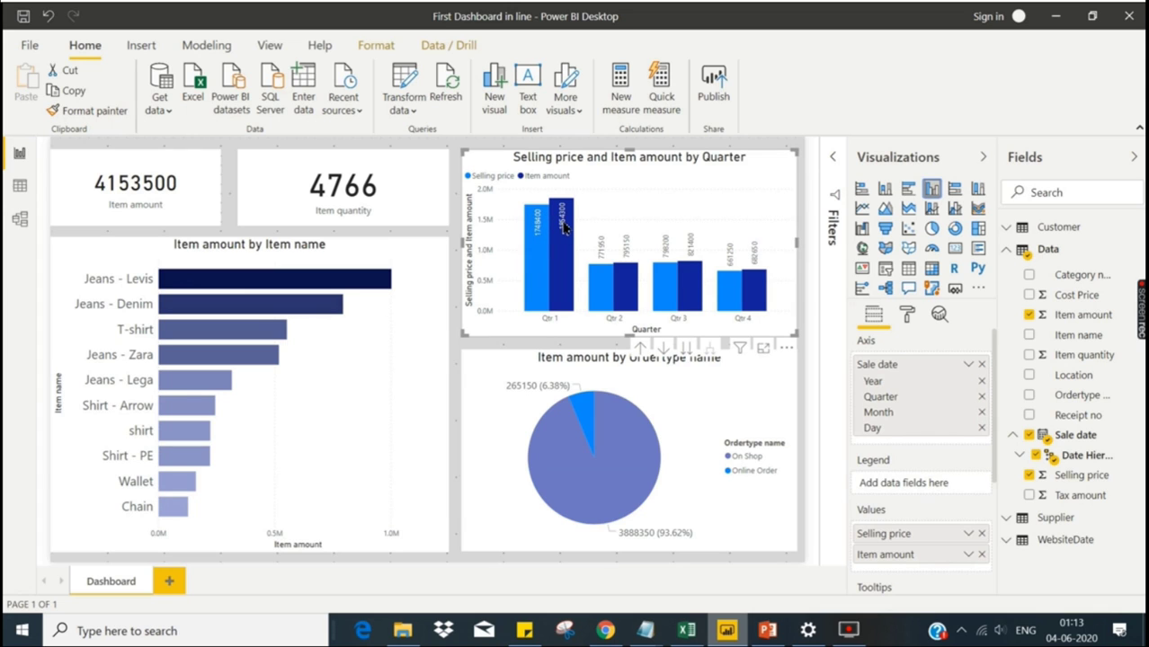
mouse_move(544, 230)
left_click(869, 216)
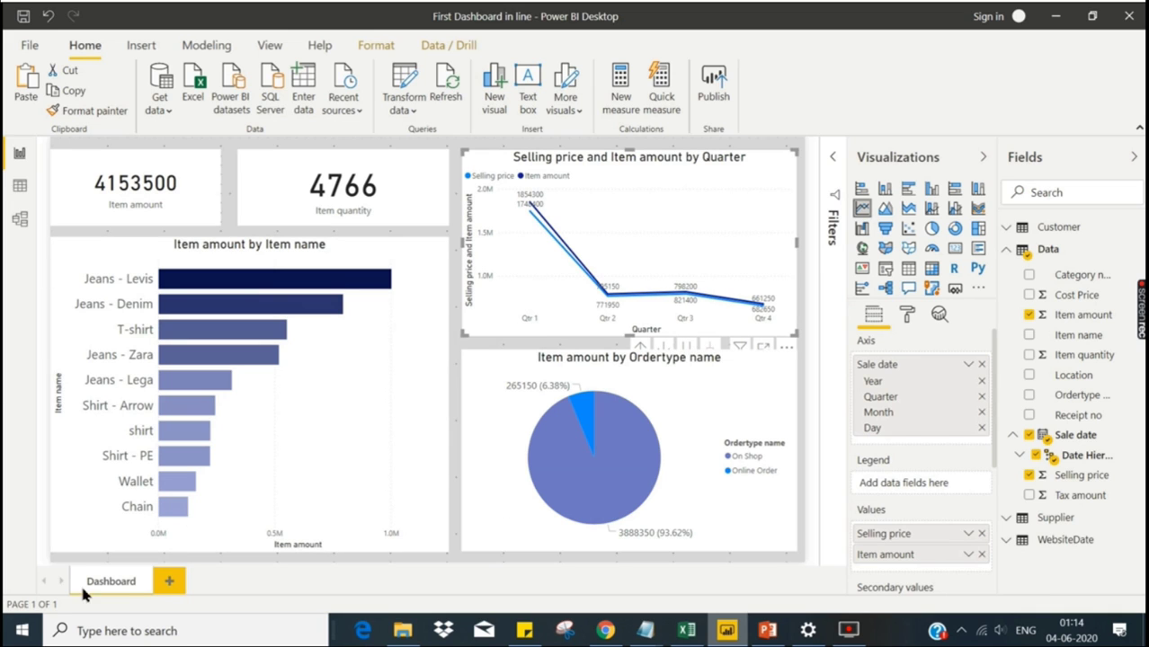
Step: Add a new report page and paste the quarterly line chart into the upper-left area of its canvas
left_click(170, 583)
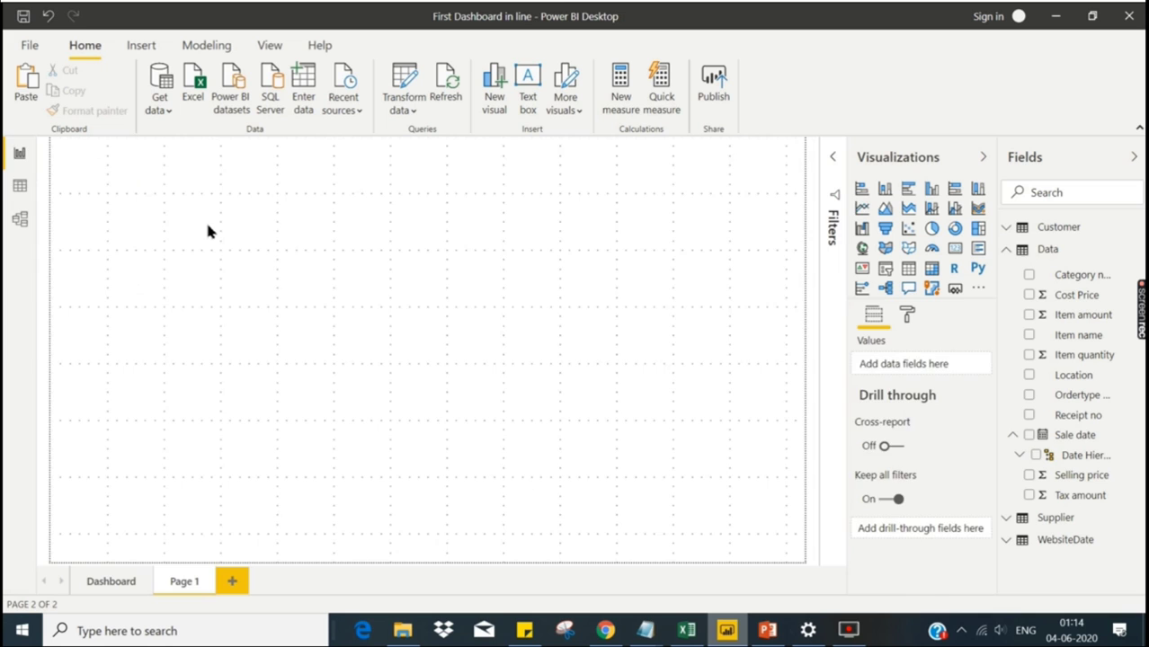
key("ctrl+v")
left_click_drag(585, 221, 179, 215)
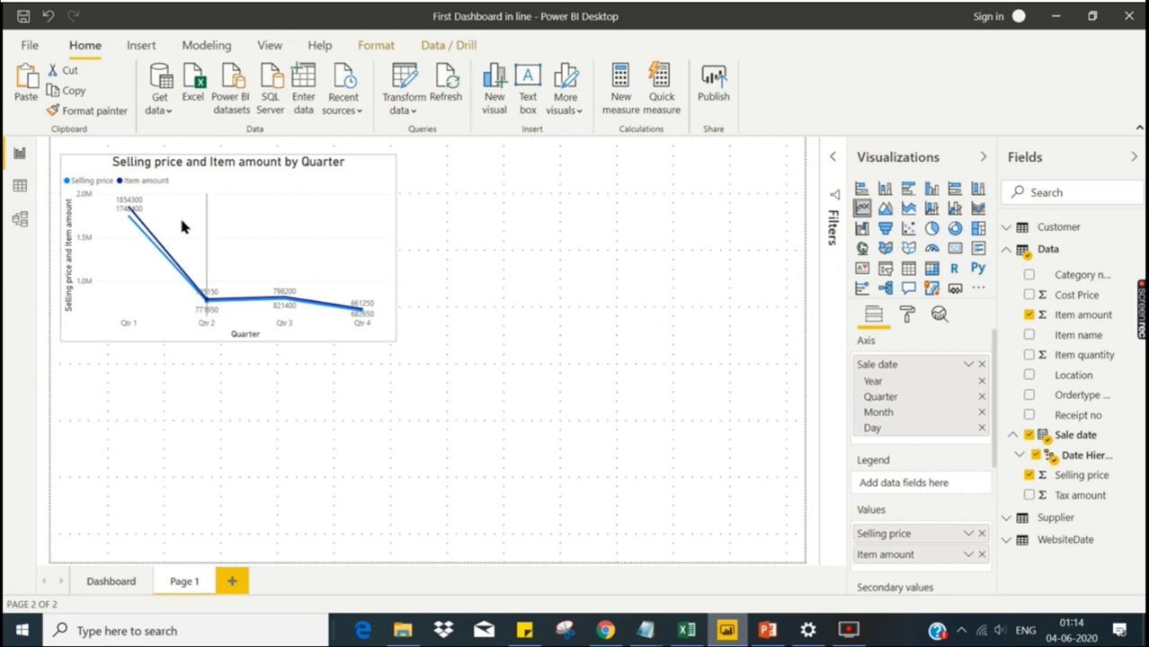
Step: Convert the pasted chart to a clustered column chart and place a line chart of Item amount by Quarter to its right
left_click(932, 189)
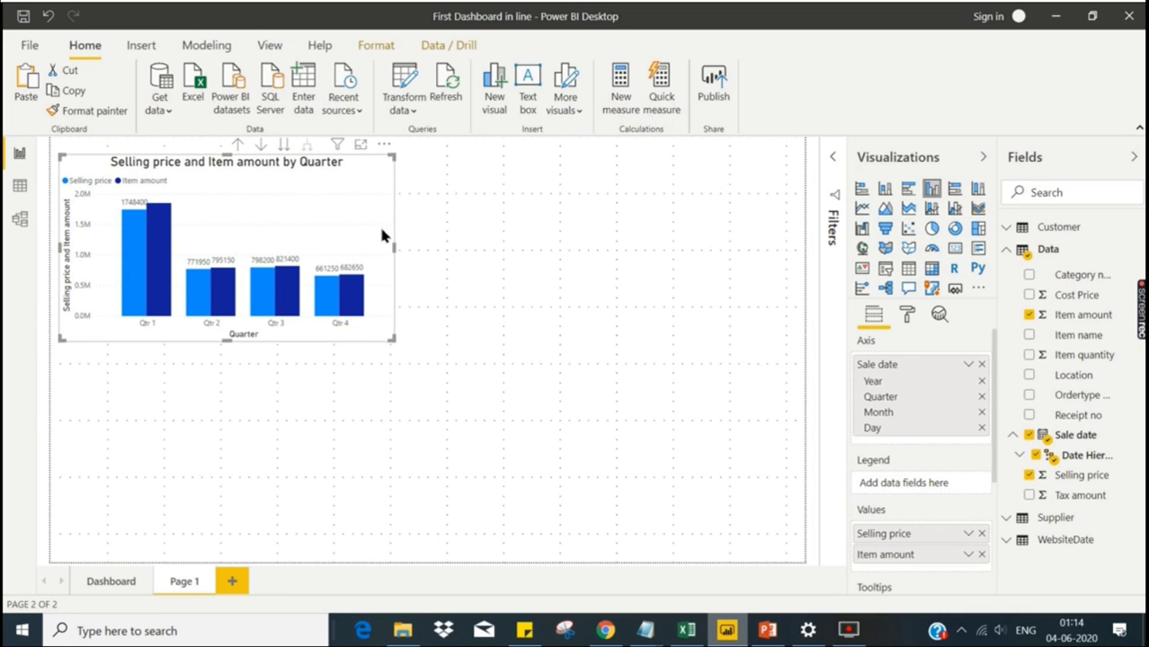
left_click(589, 264)
key("ctrl+z")
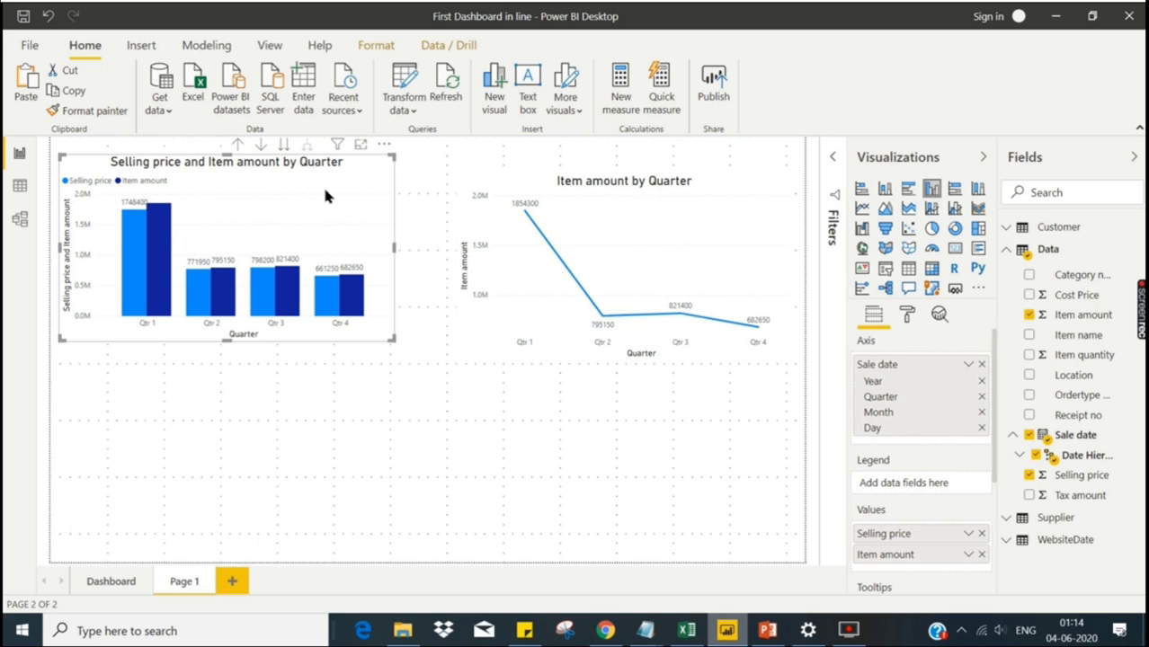
Step: Paste a copy of the clustered column chart and position it below the original on Page 1
left_click(300, 424)
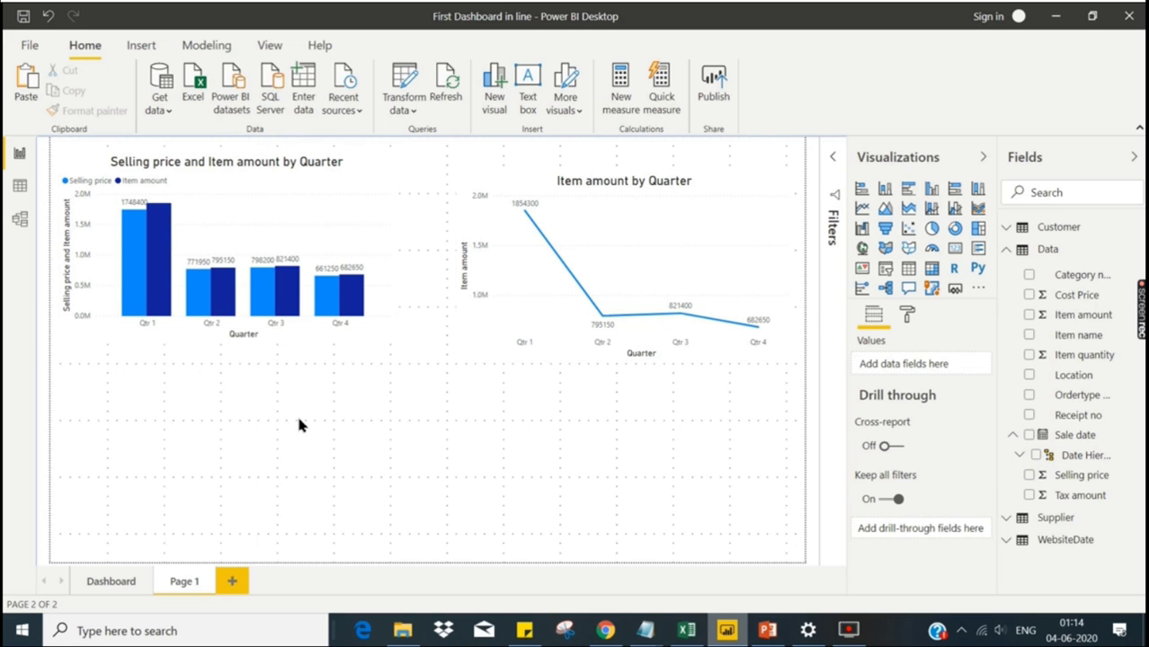
key("ctrl+v")
left_click_drag(316, 225, 326, 462)
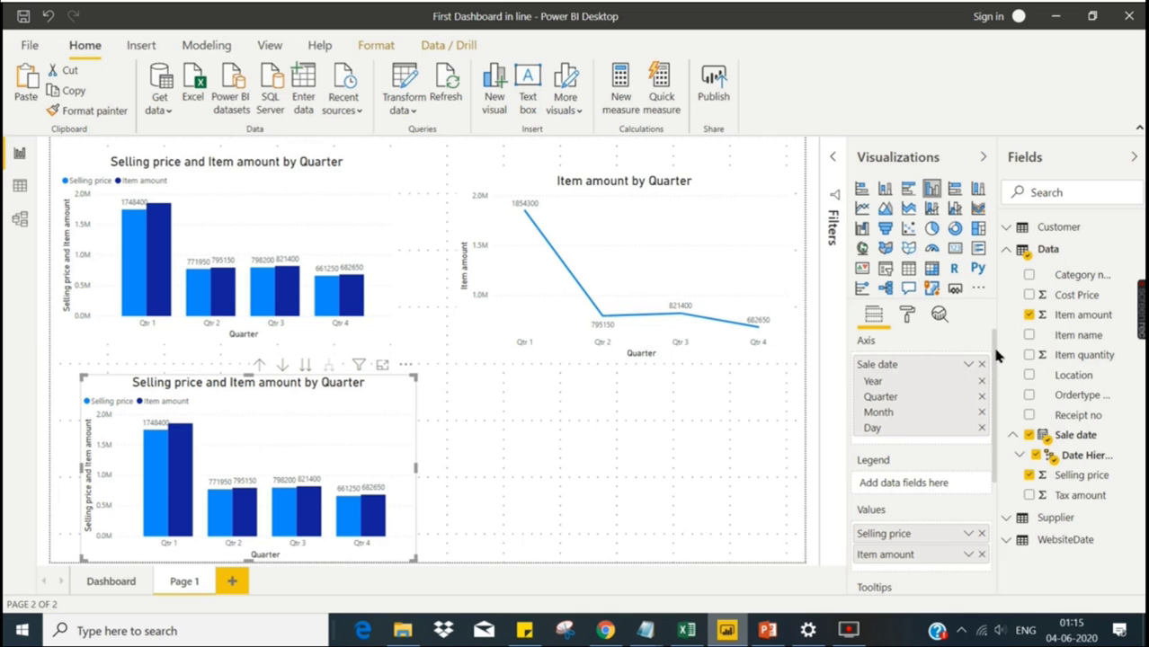
Step: Convert the copied chart to a line and clustered column chart with Item quantity as its line values
scroll(996, 357, "down", 2)
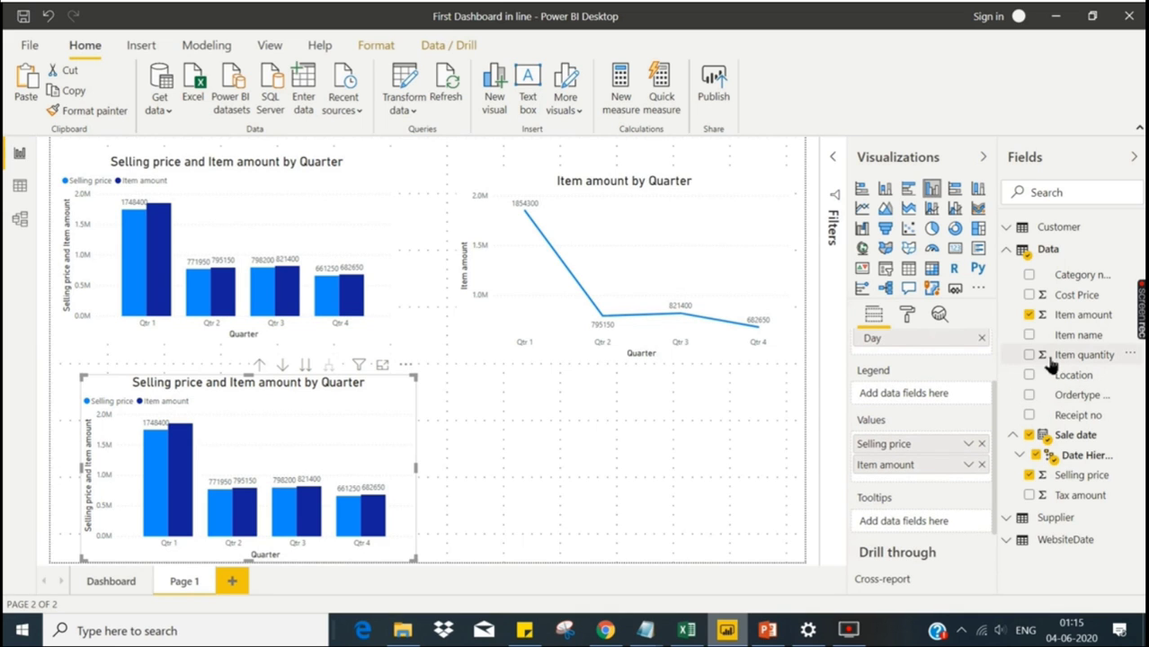
scroll(989, 419, "up", 1)
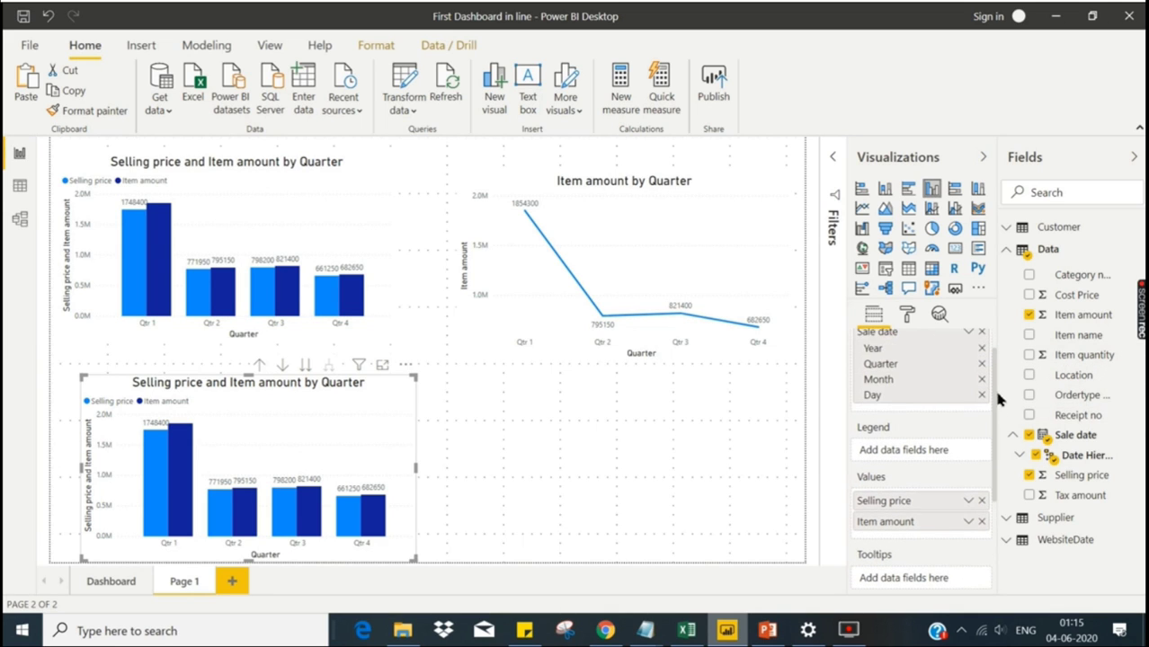
left_click(932, 210)
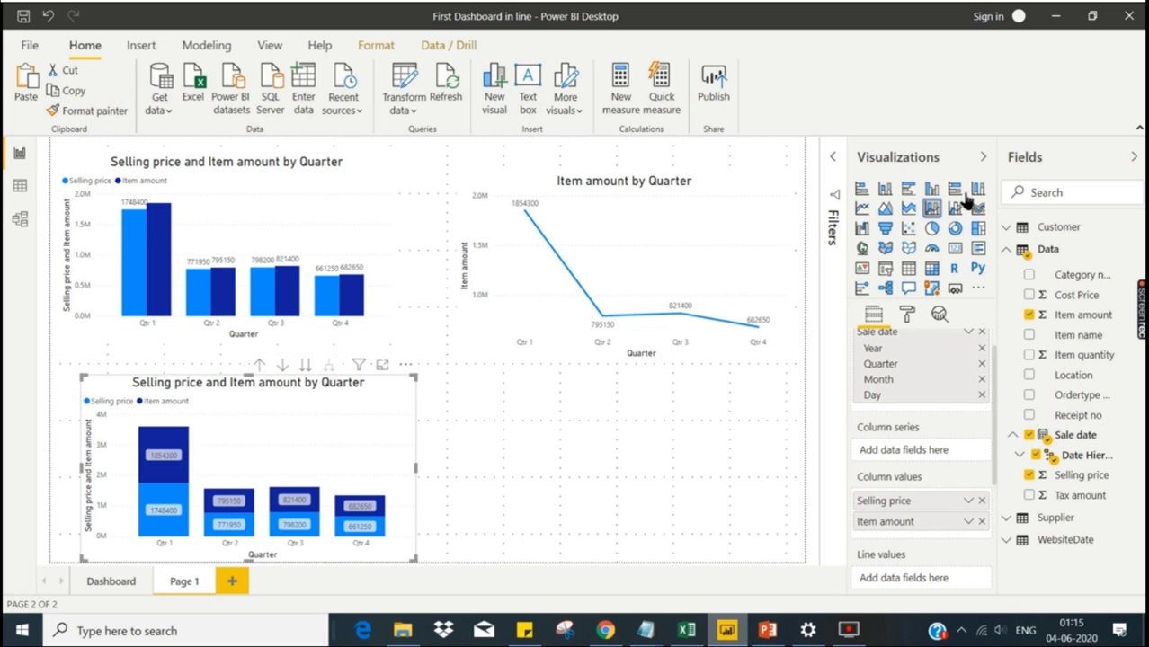
left_click(957, 209)
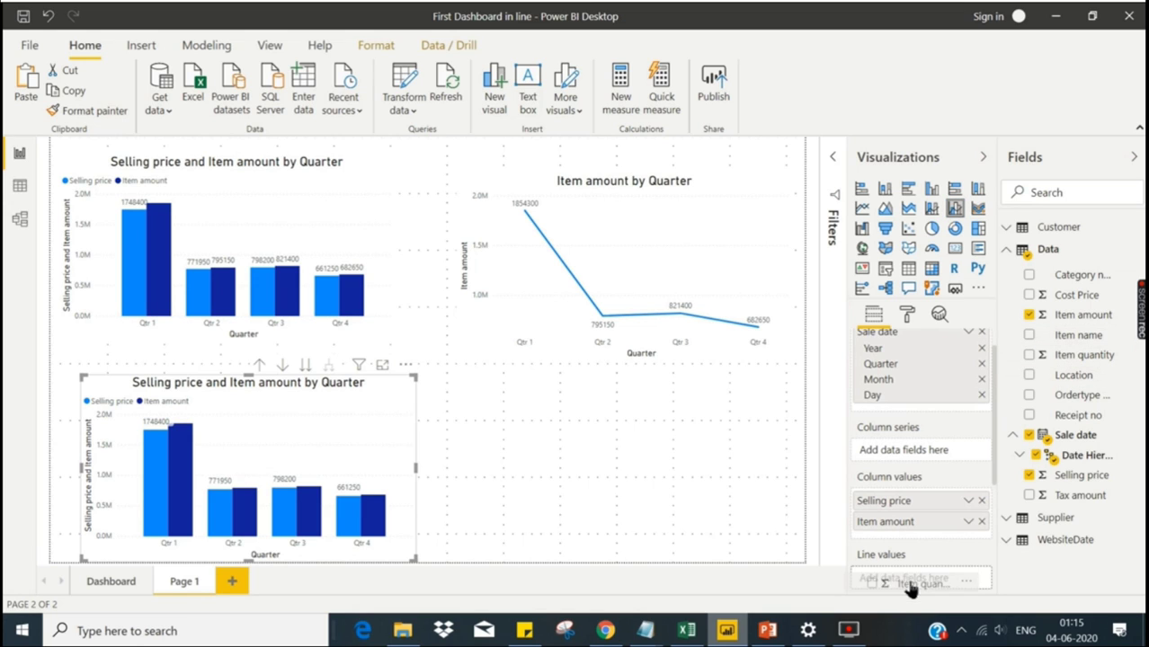
left_click_drag(910, 578, 911, 580)
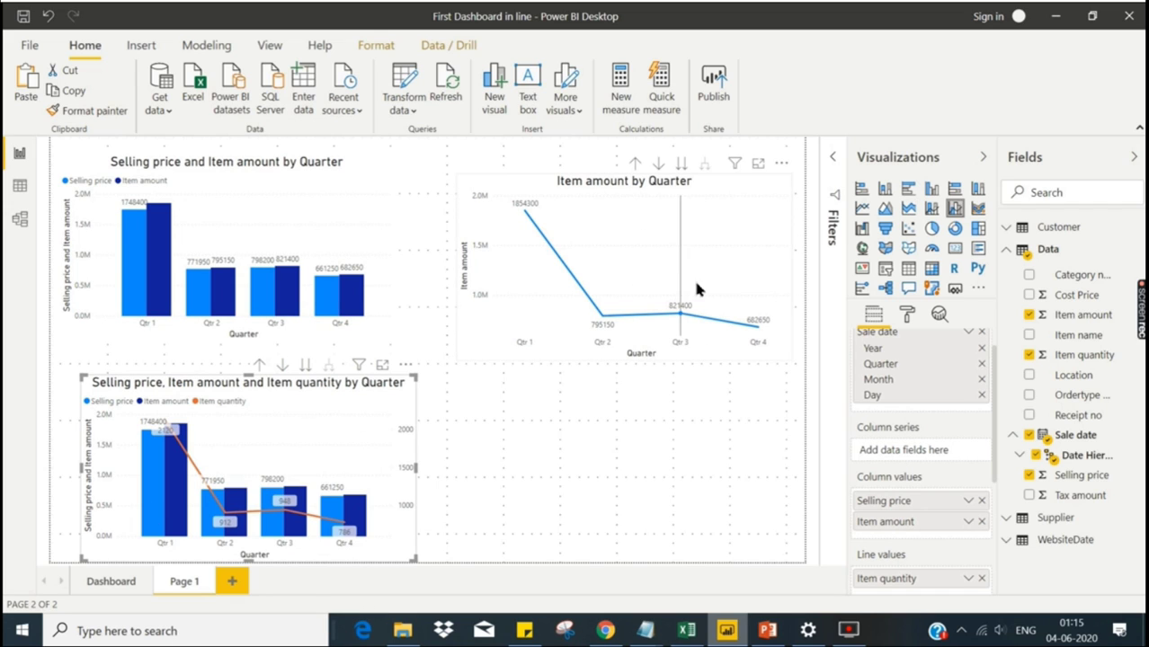
Step: On the Dashboard page, try the Item amount by Ordertype name pie as a donut chart and switch it back to a pie
left_click(121, 583)
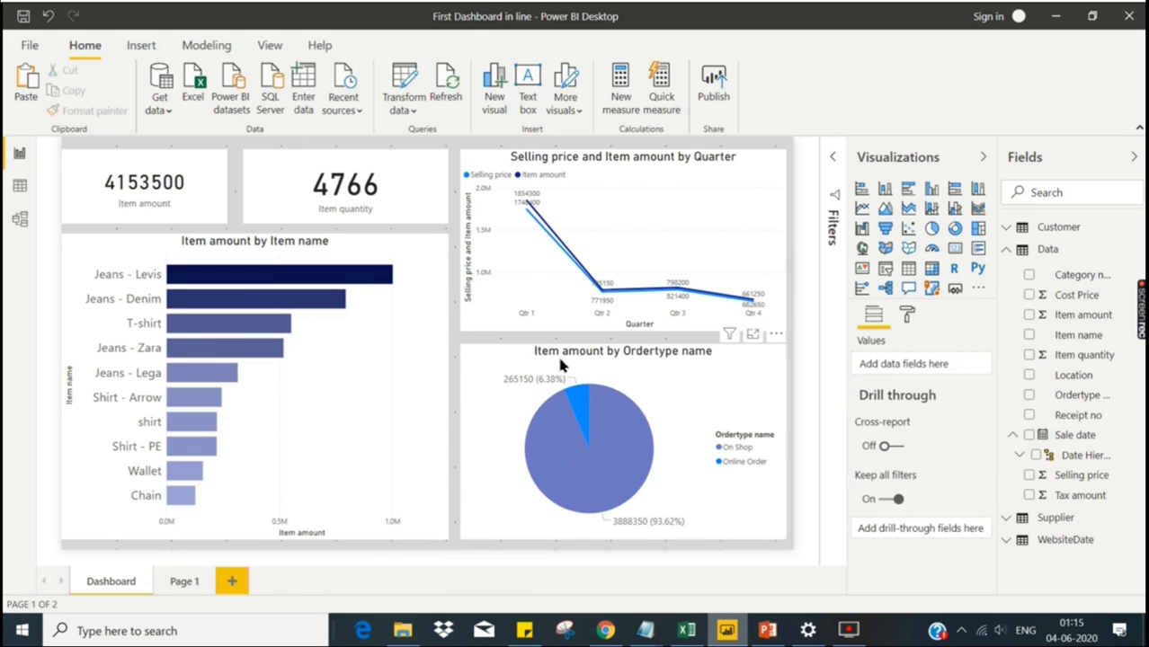
left_click(559, 358)
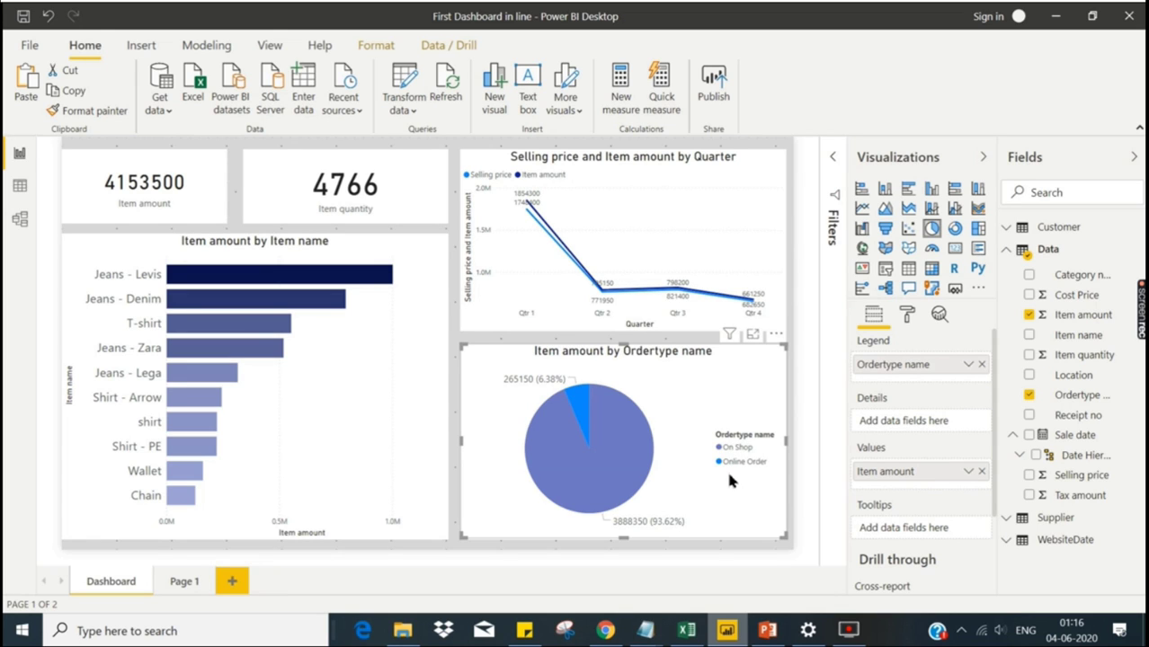
left_click(955, 230)
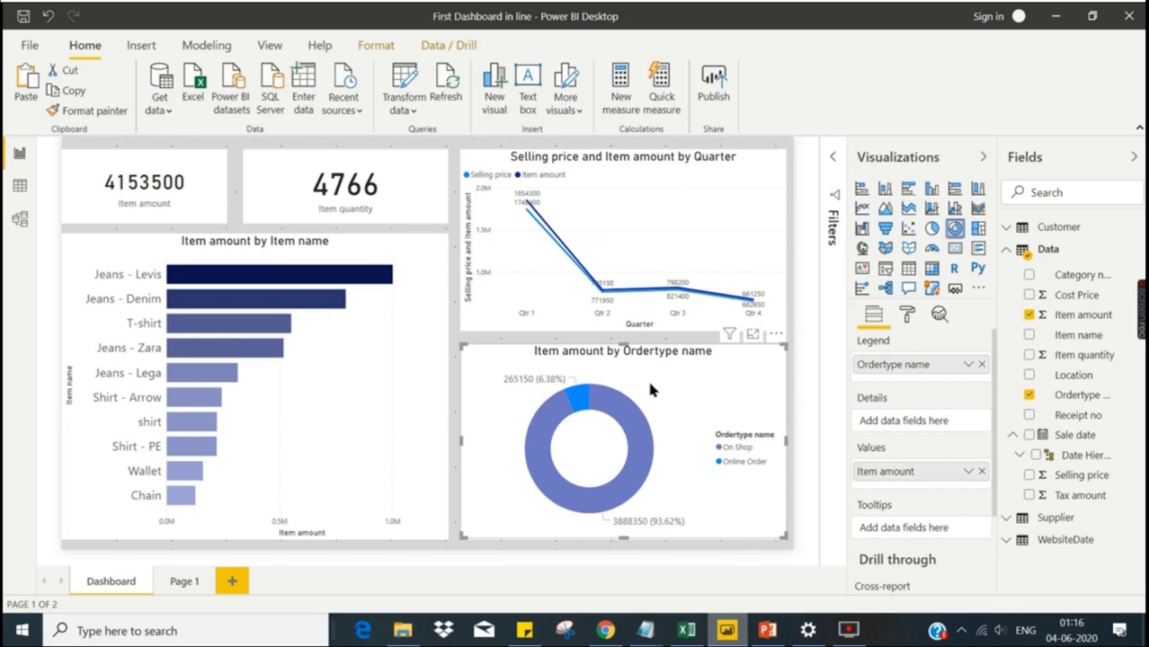
left_click(932, 229)
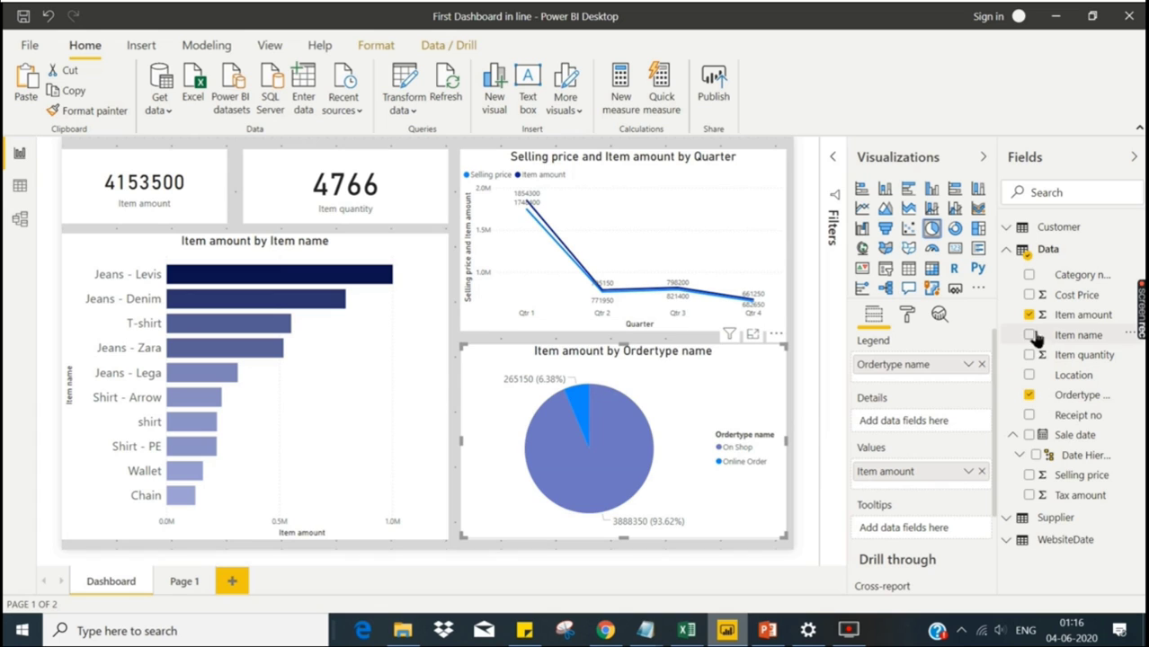
Step: Replace Ordertype name with Item name in the pie chart's legend and compare the result with the Item name bar chart
left_click(981, 366)
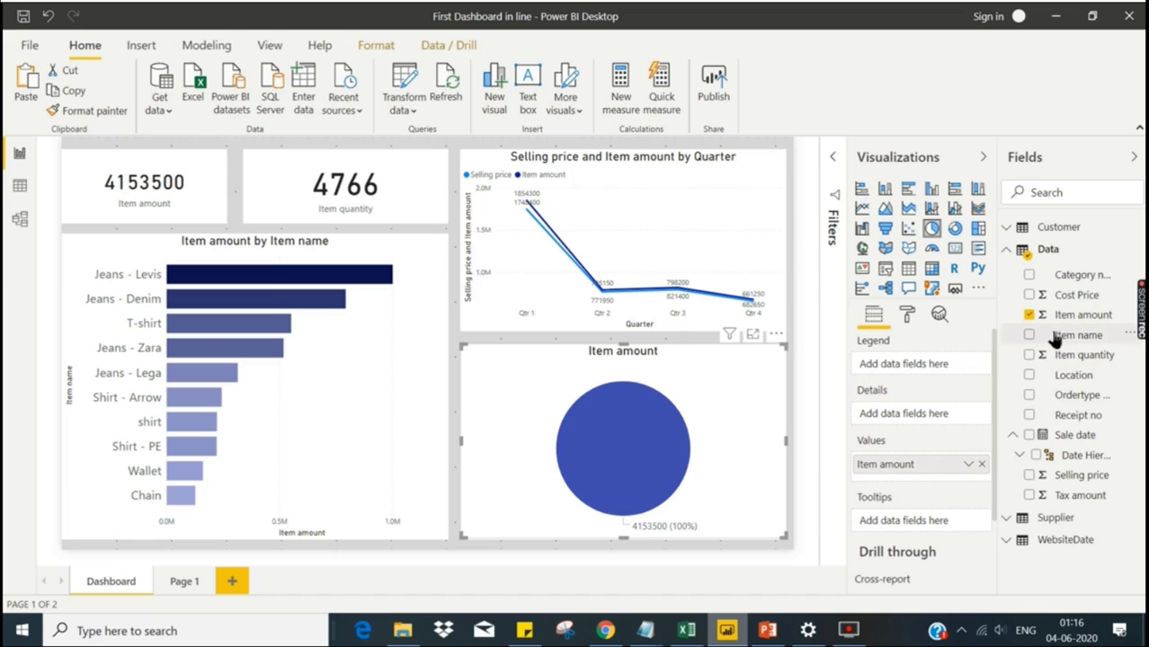
left_click_drag(943, 365, 941, 365)
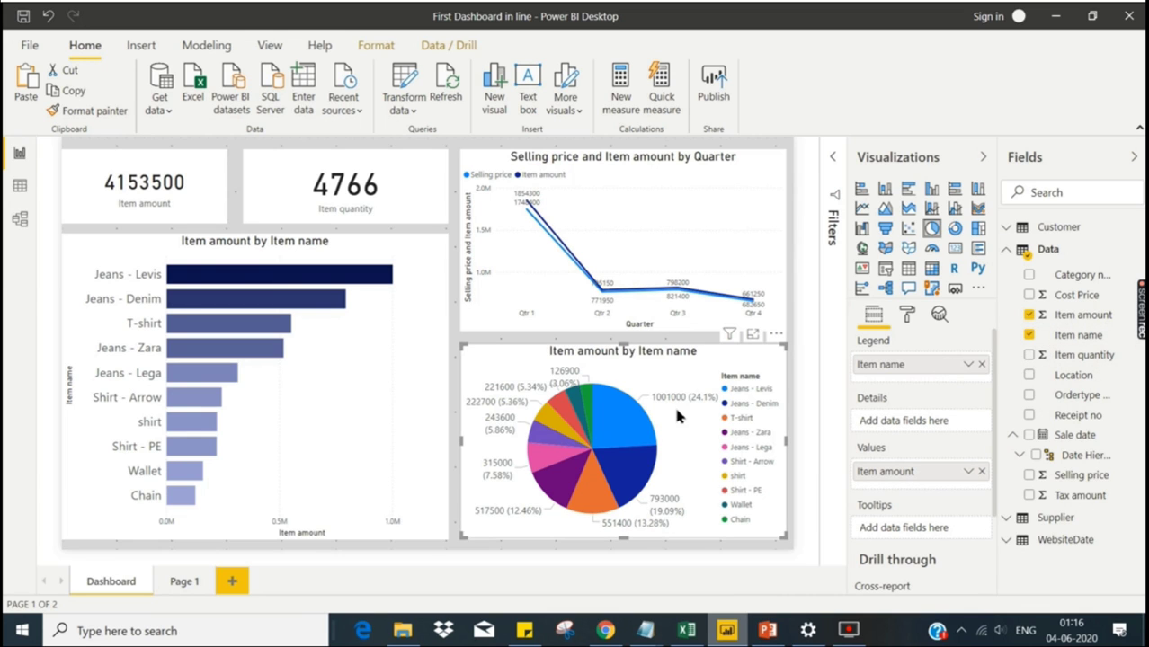
left_click(201, 258)
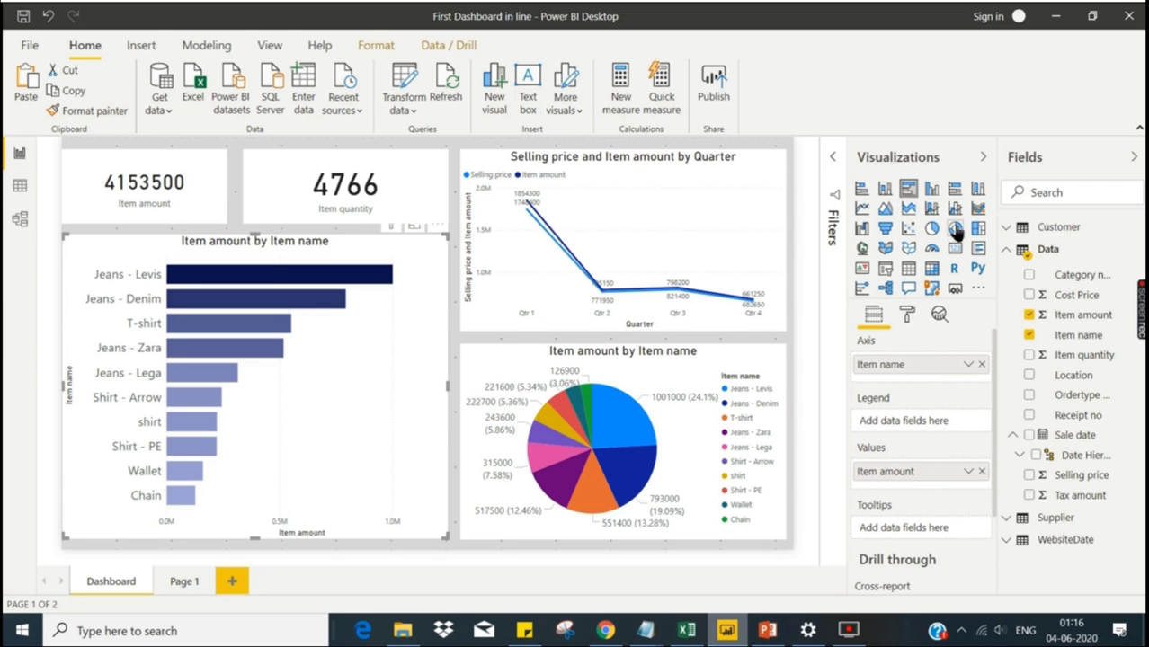
Step: Clear Item name from the pie chart and restore Ordertype name as its legend
left_click(645, 365)
left_click(1031, 395)
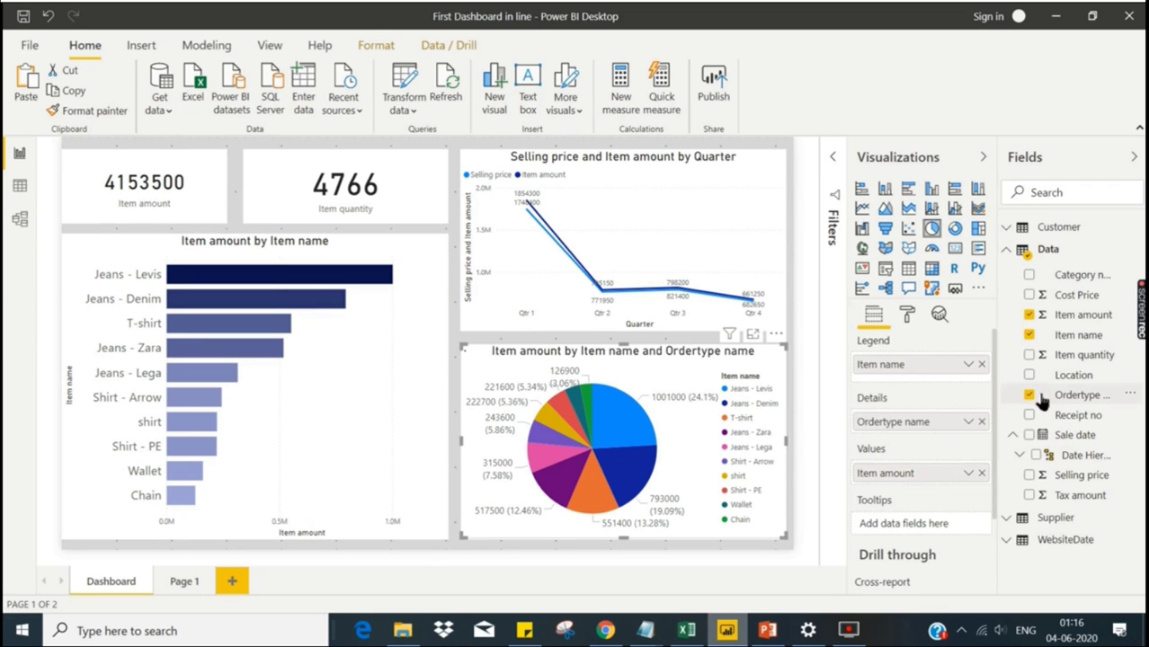
left_click(981, 422)
left_click(981, 364)
left_click_drag(1047, 398, 934, 358)
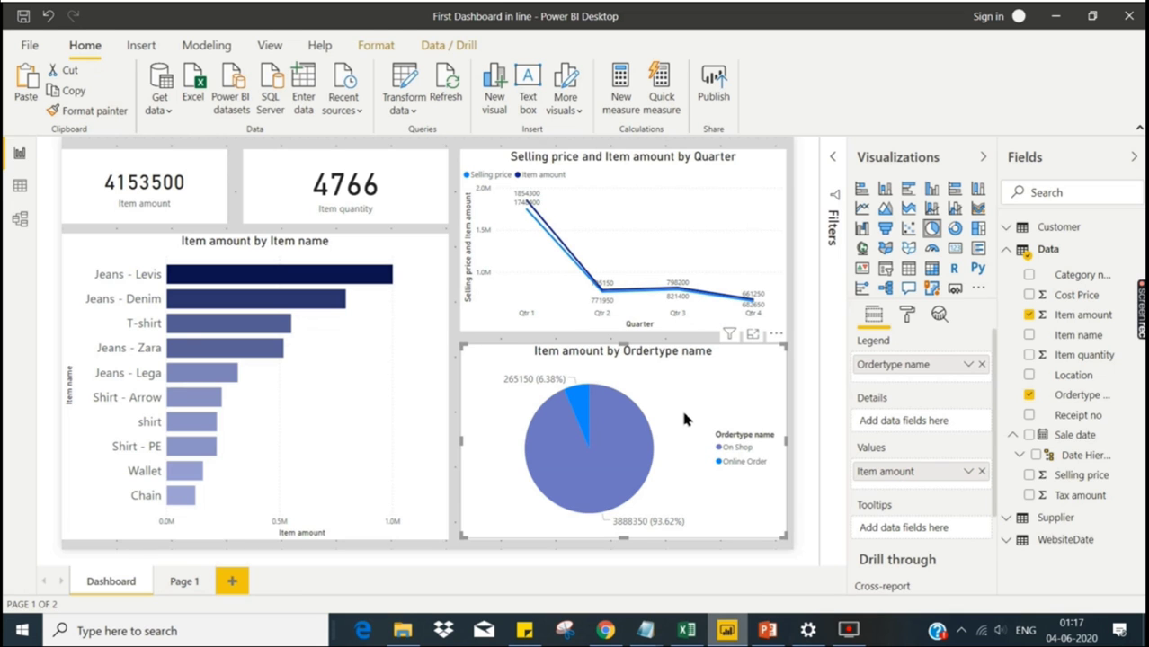
Step: View the chart types slide in PowerPoint, check the Location filter values in Excel's Salesdata.xlsx, and return to Power BI
key("alt+Tab")
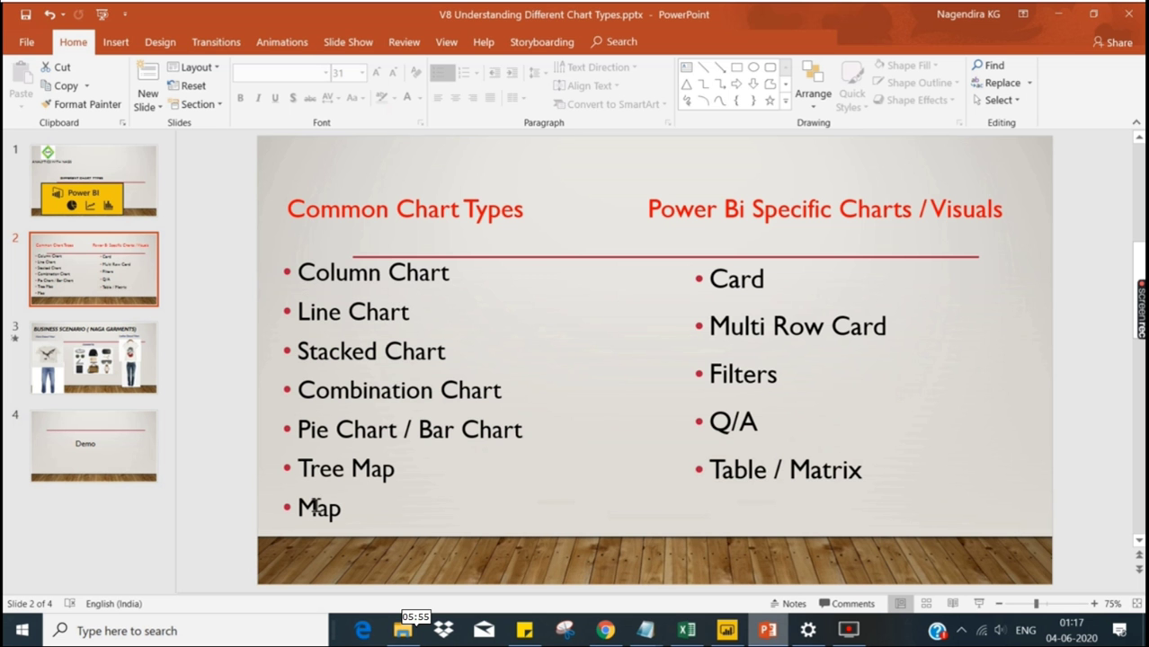
left_click(686, 629)
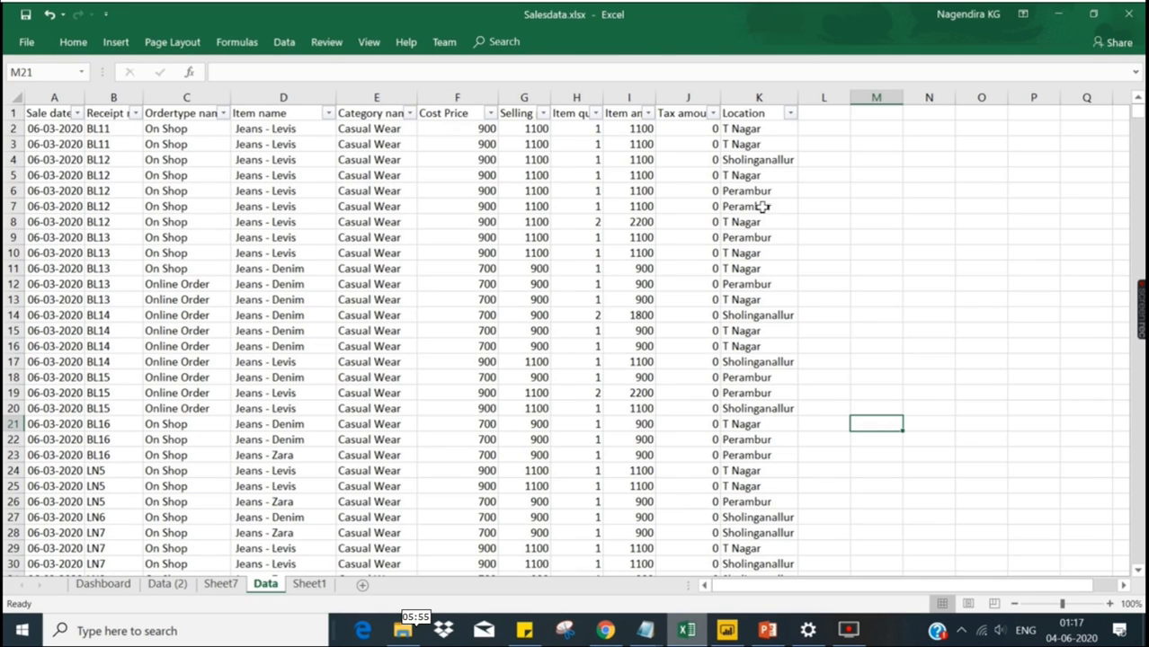
left_click(790, 112)
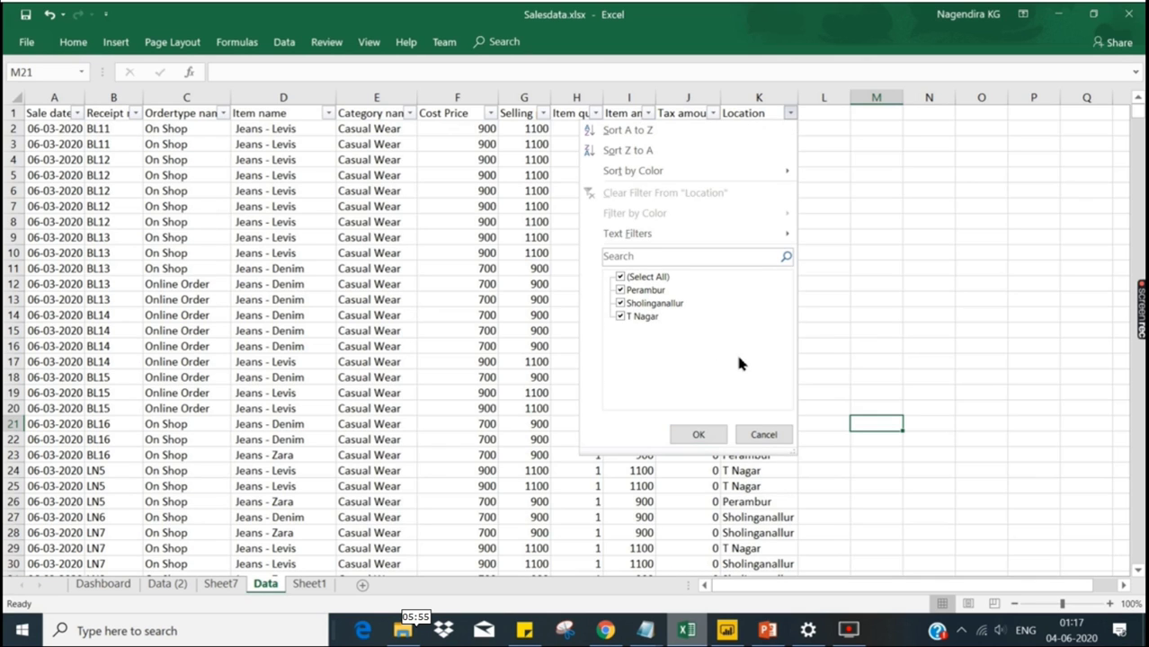
key("Return")
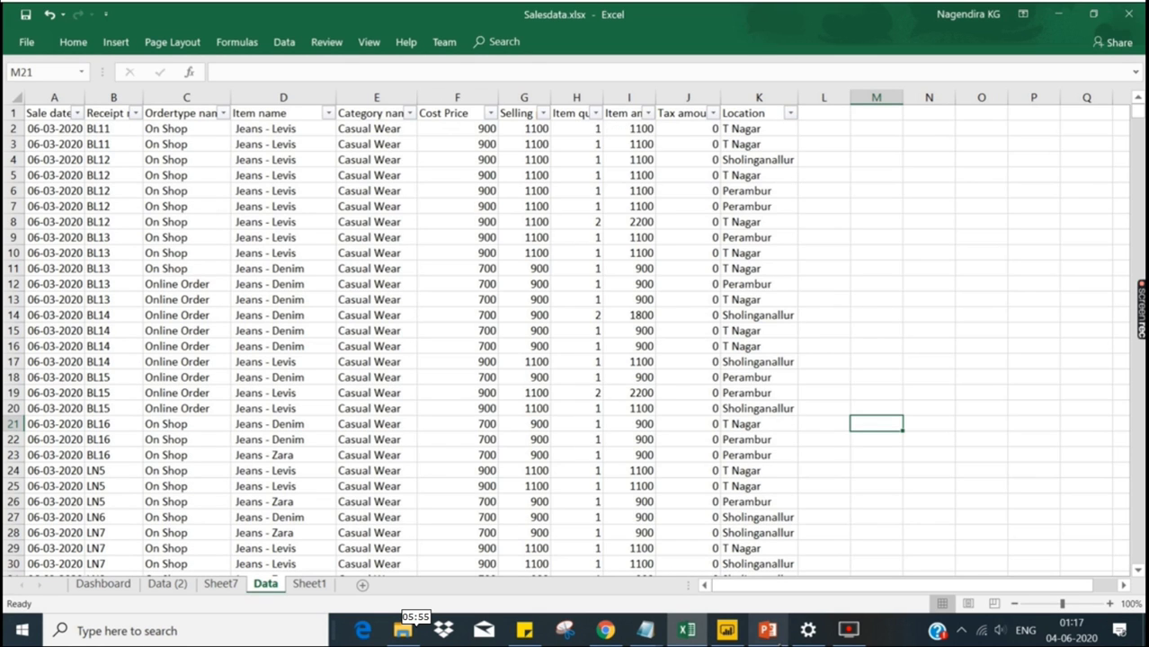
left_click(768, 630)
left_click(727, 631)
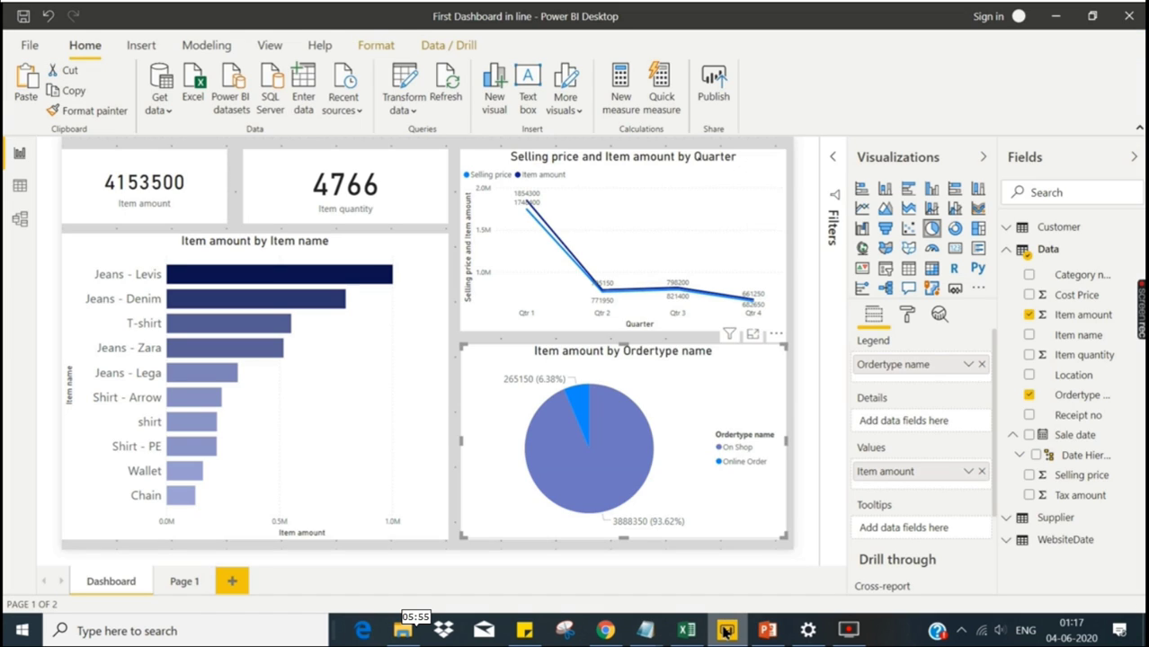
Step: Add another report page and insert an empty Map visual on it
left_click(232, 582)
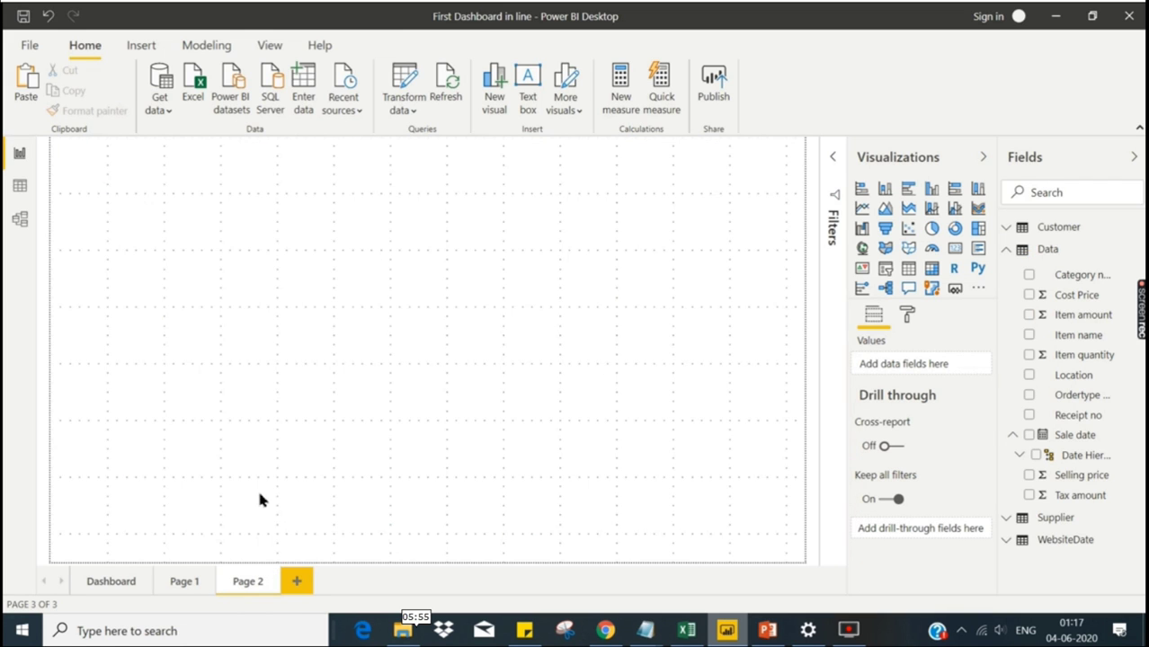
left_click(862, 248)
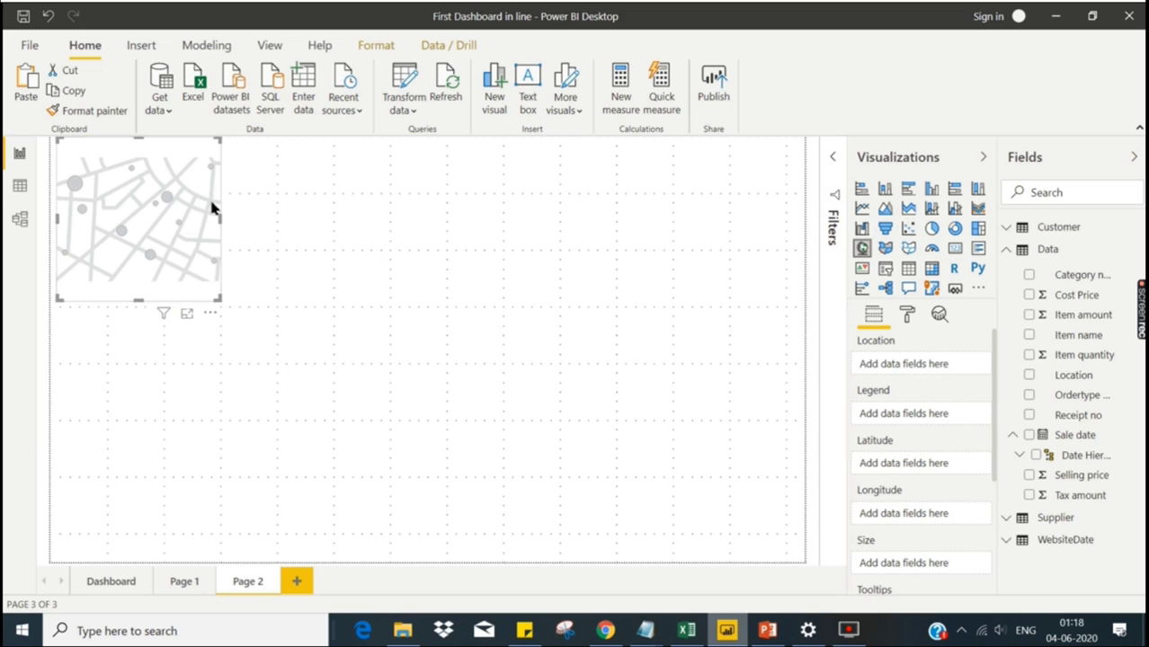
Step: Move the empty map visual away from the page corner and enlarge it to fill most of the page
left_click_drag(193, 199, 227, 245)
left_click_drag(252, 359, 409, 407)
left_click_drag(505, 442, 618, 491)
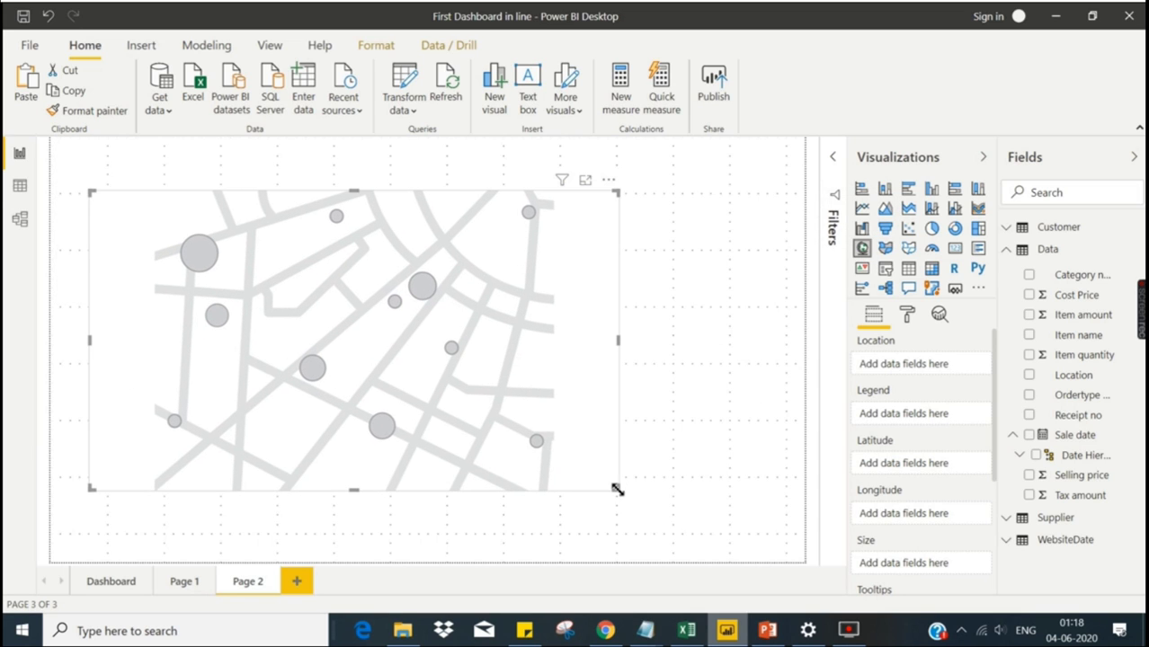
Step: Assign the Location field as the map's location and size its bubbles by Item amount
left_click(1032, 378)
mouse_move(929, 419)
left_mouse_down()
mouse_move(926, 363)
mouse_move(922, 428)
left_mouse_up()
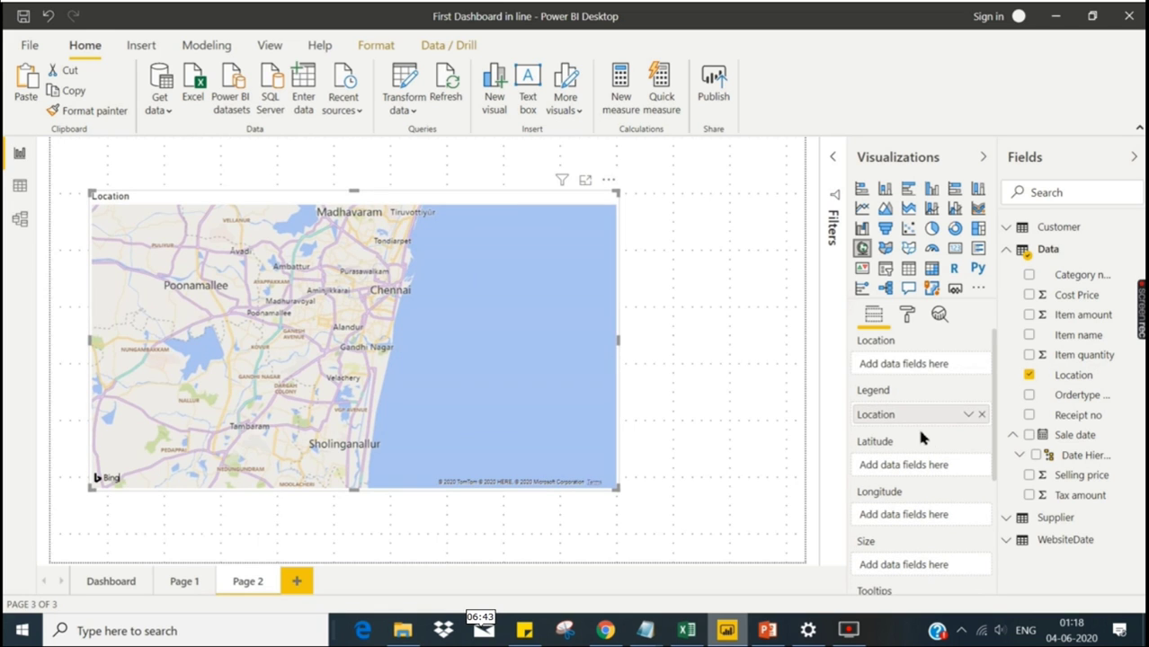
key("ctrl+z")
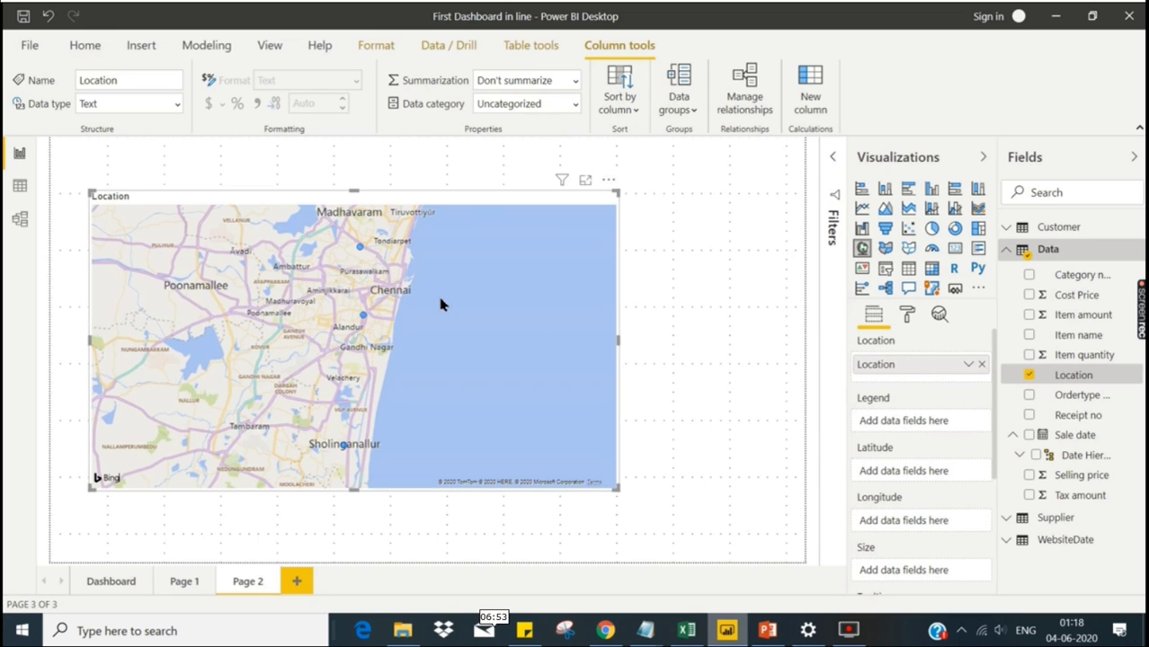
left_click(1029, 315)
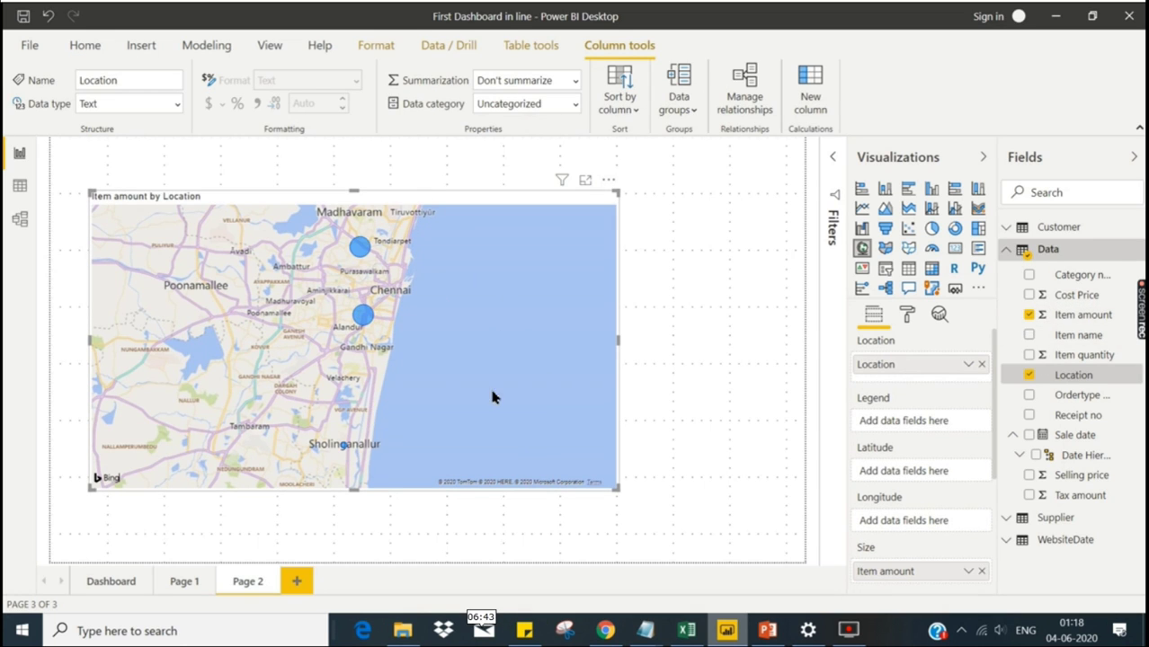
Step: Set the map style theme to Grayscale
left_click(908, 315)
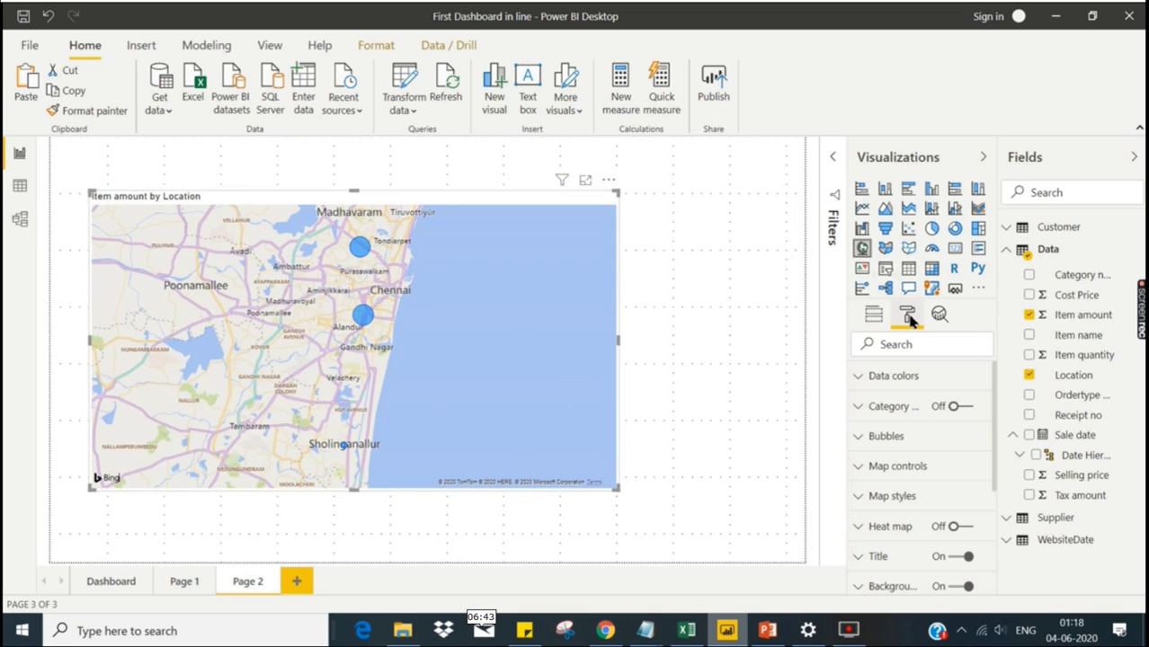
left_click(933, 499)
scroll(996, 416, "down", 3)
left_click(955, 436)
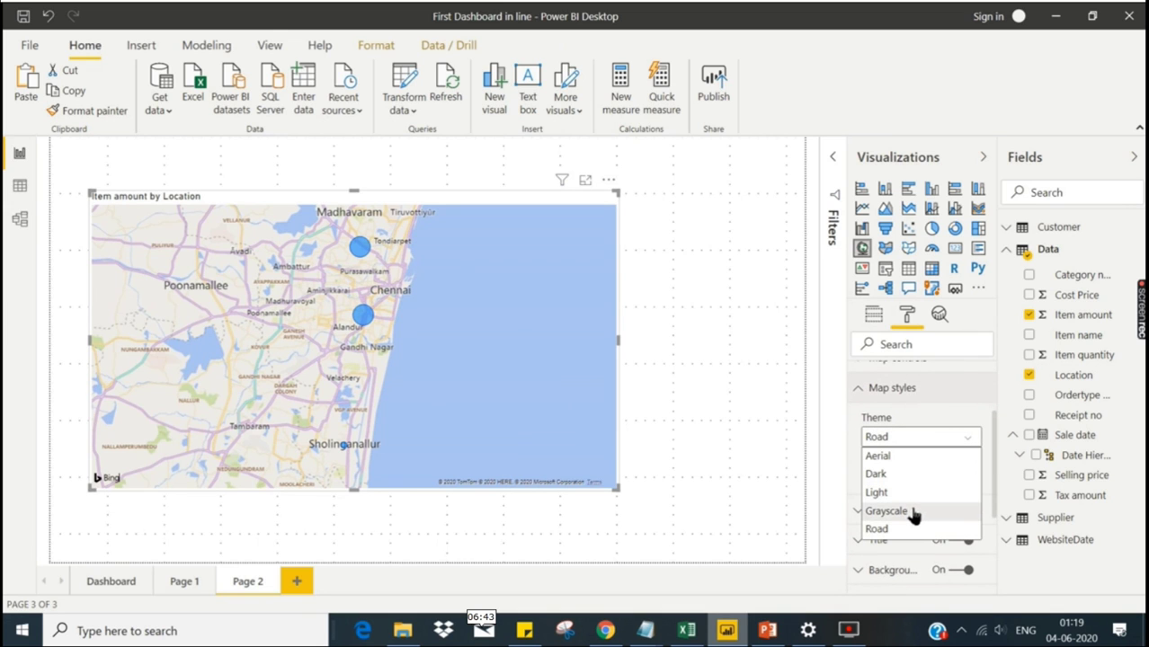
left_click(913, 512)
Step: Try the Light theme on the map and return it to Grayscale
left_click(922, 440)
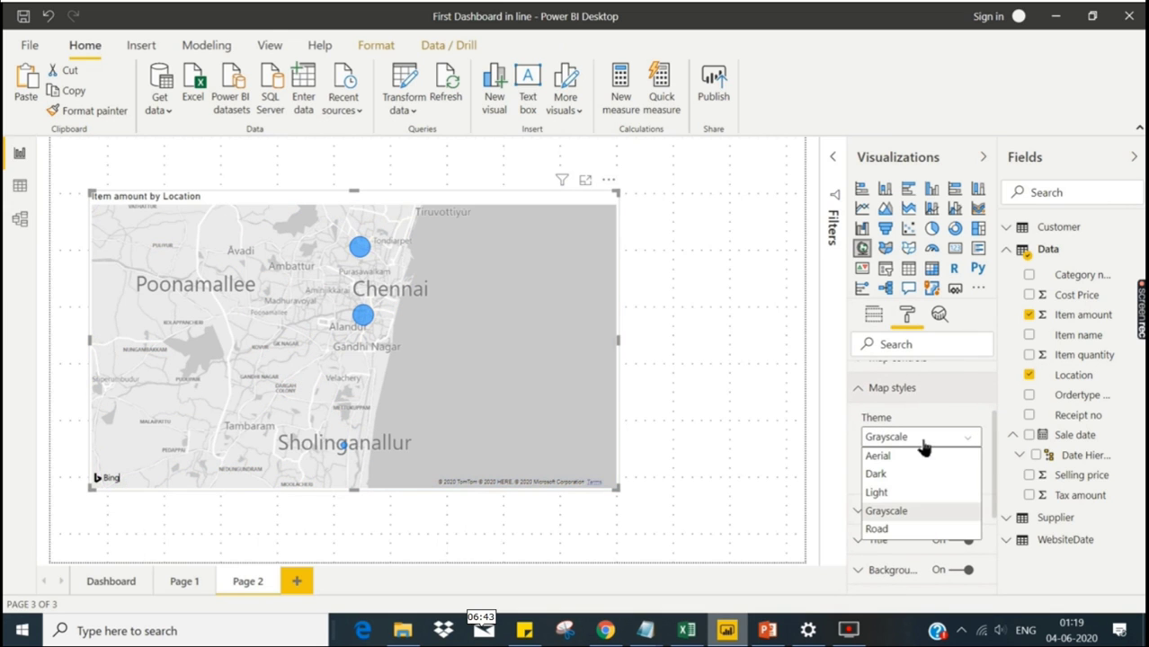
left_click(892, 496)
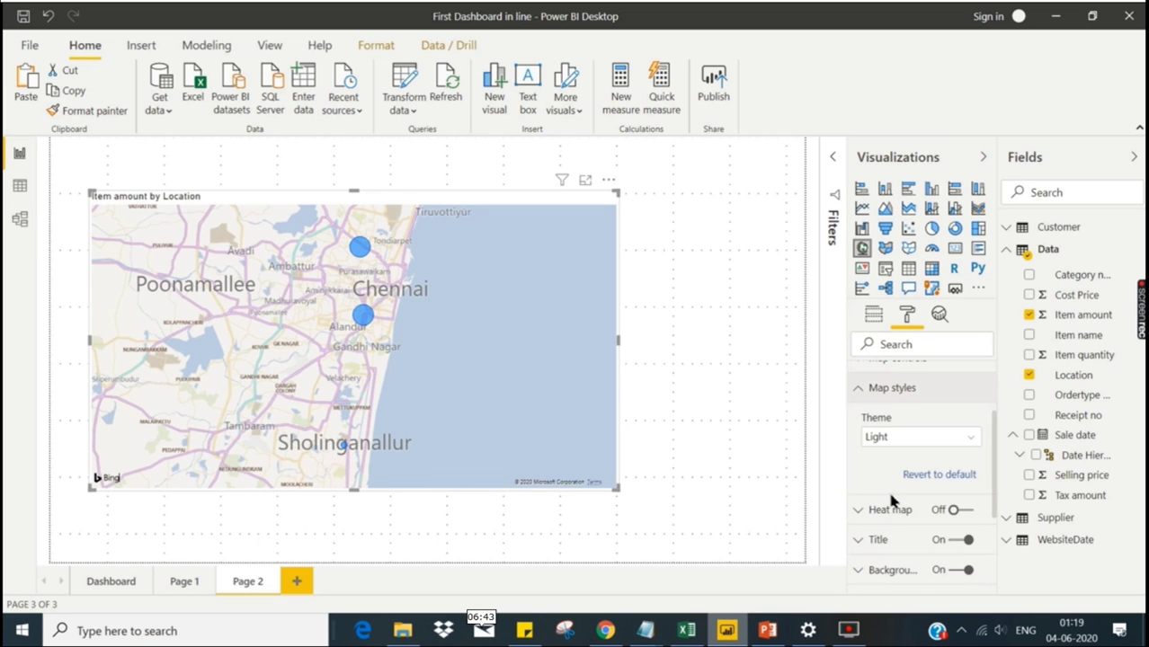
left_click(905, 442)
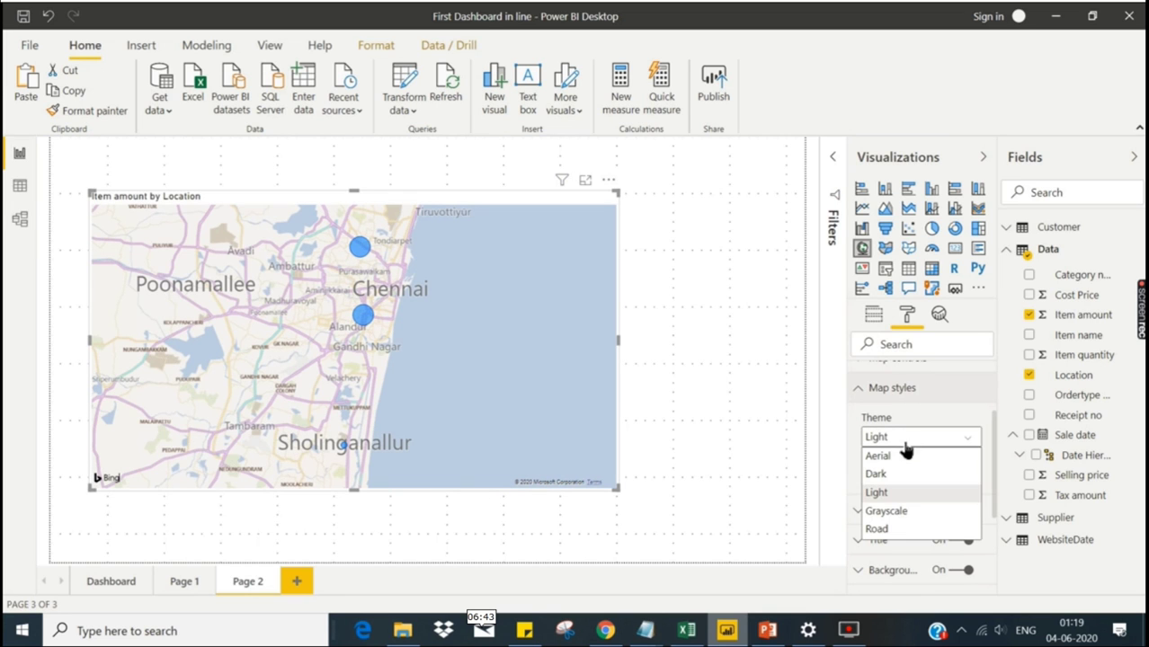
left_click(894, 510)
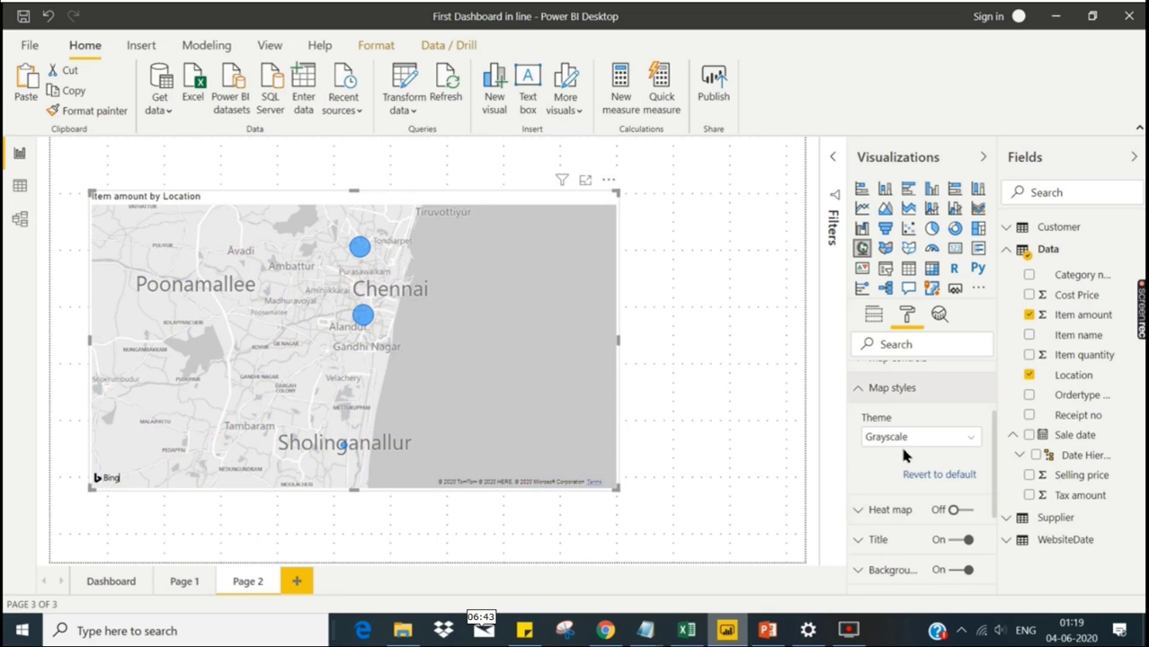
left_click(687, 457)
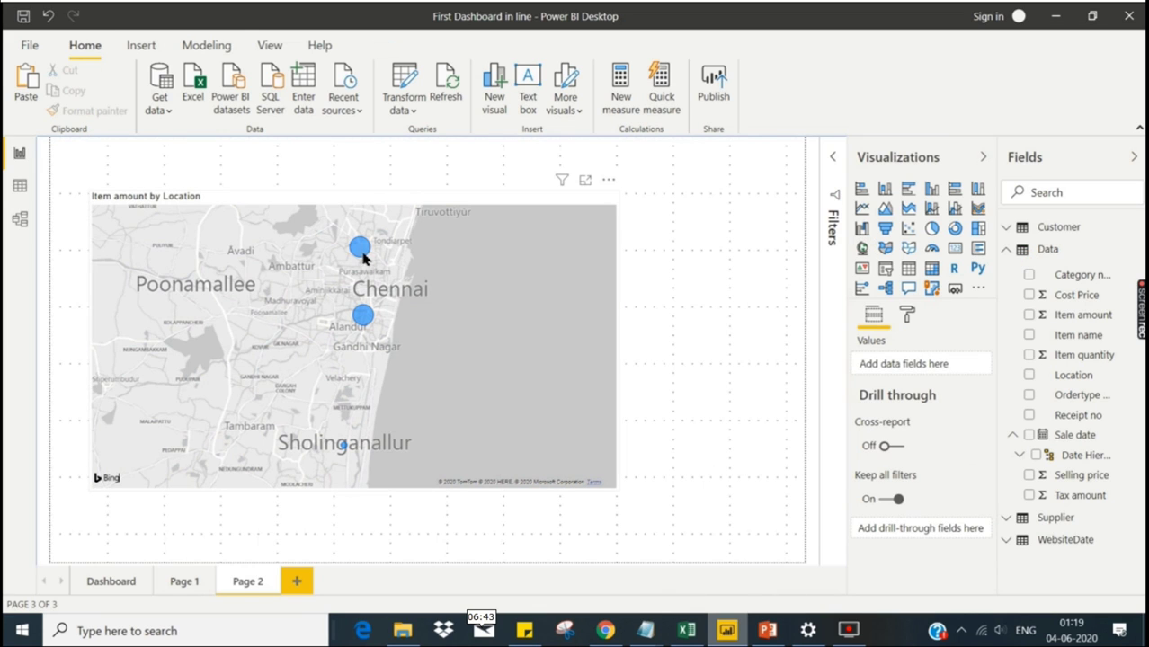
Step: Increase the map's bubble size to 6 and inspect the enlarged location bubbles
left_click(529, 335)
left_click(907, 314)
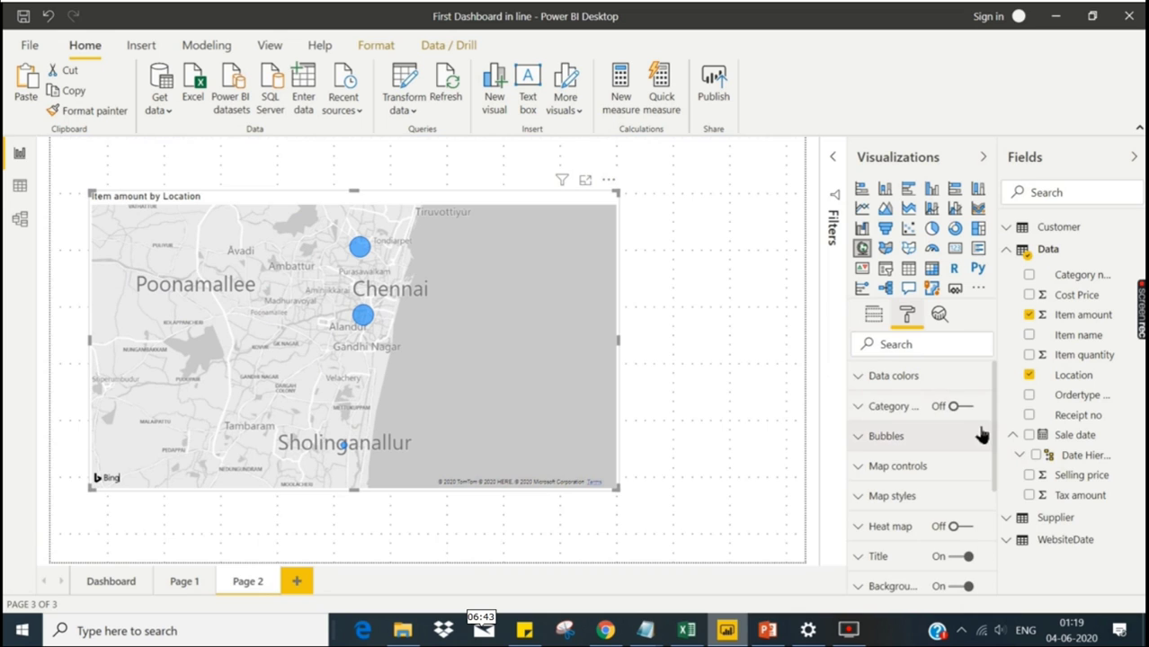
left_click(914, 436)
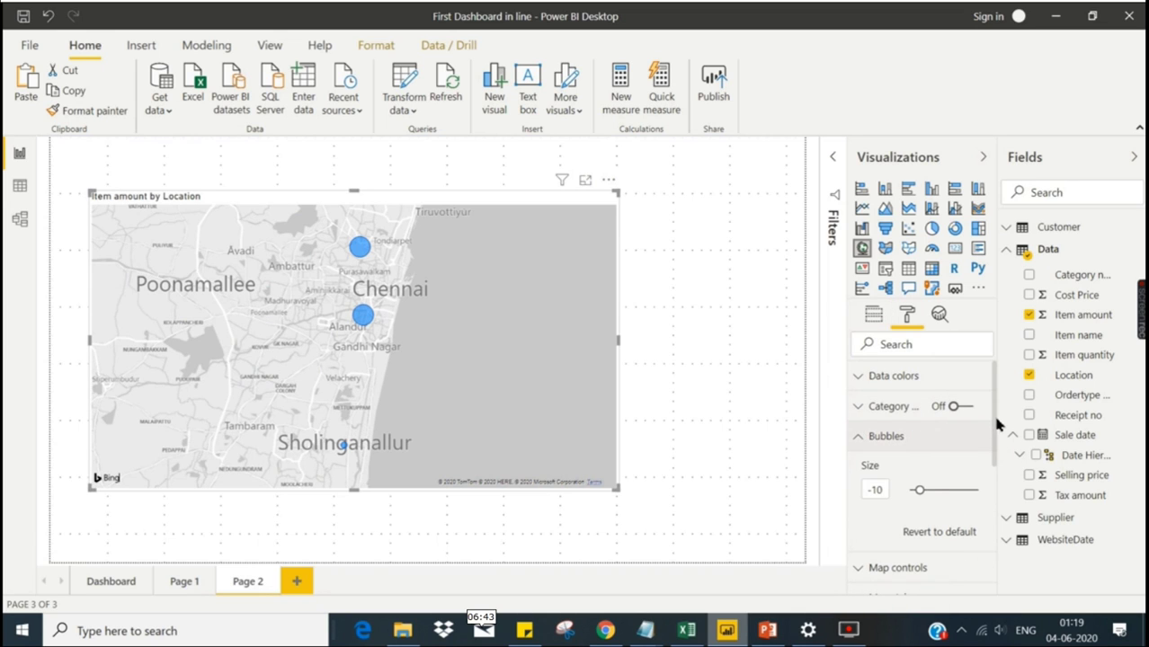
left_click_drag(922, 489, 928, 491)
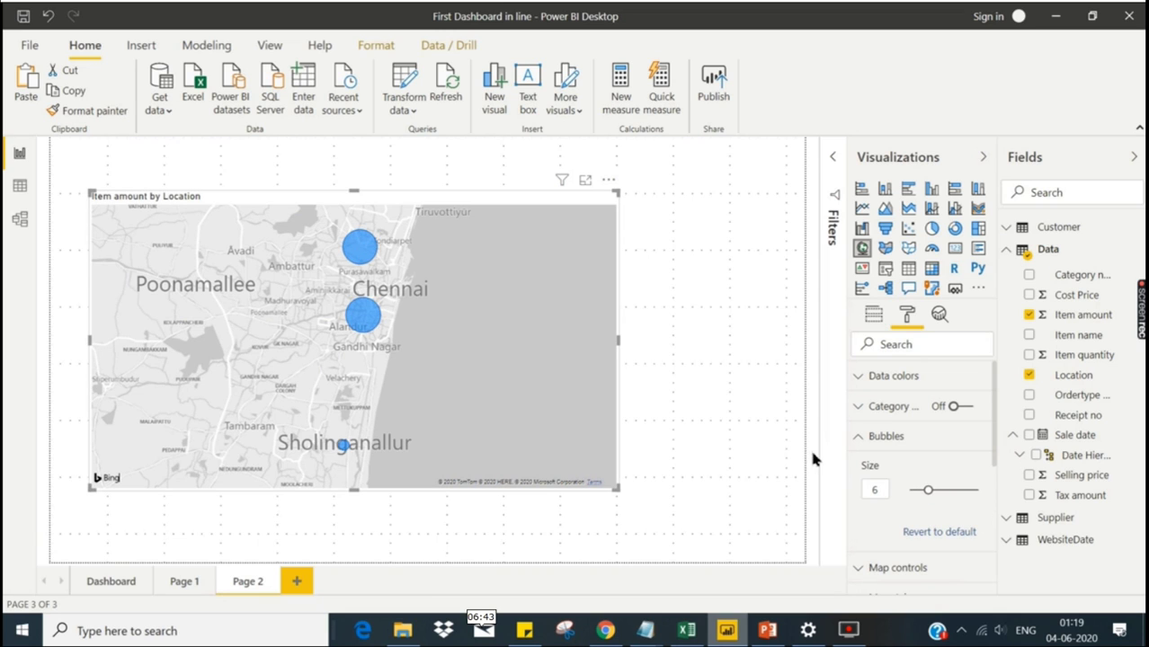
left_click(306, 441)
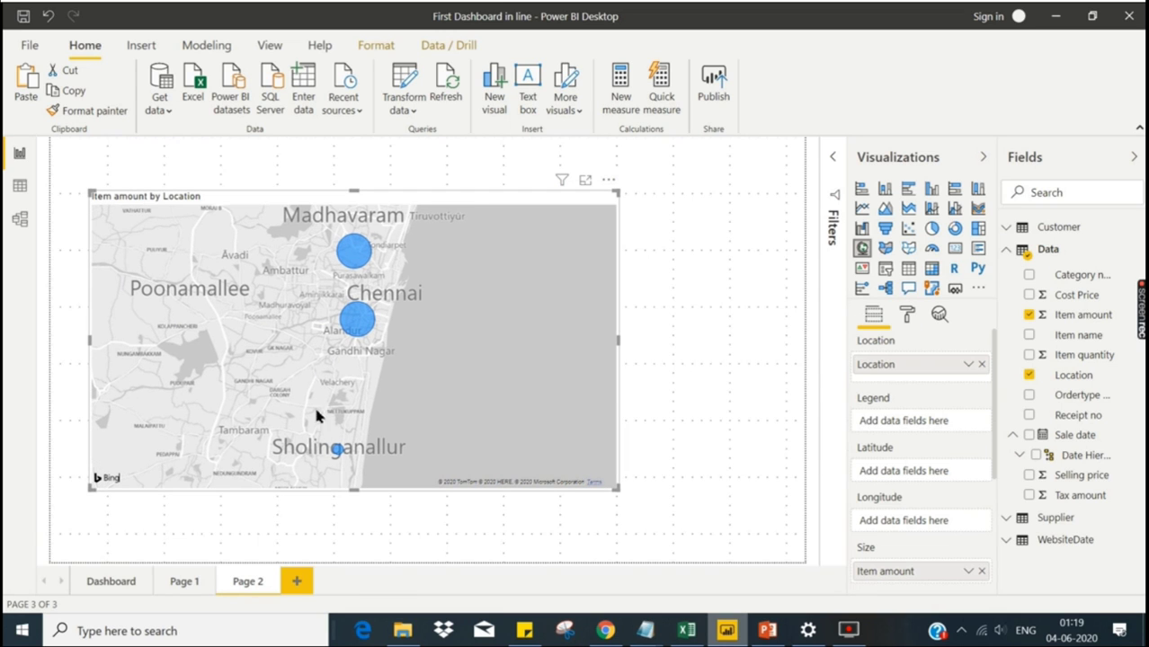
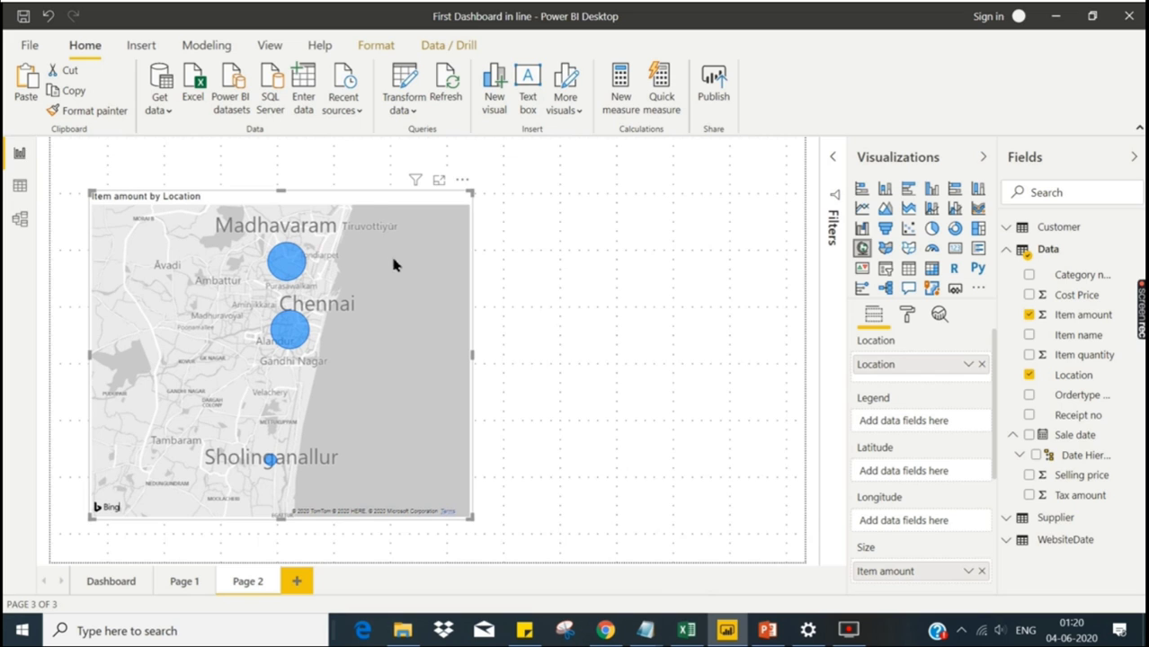
left_click_drag(381, 296, 383, 375)
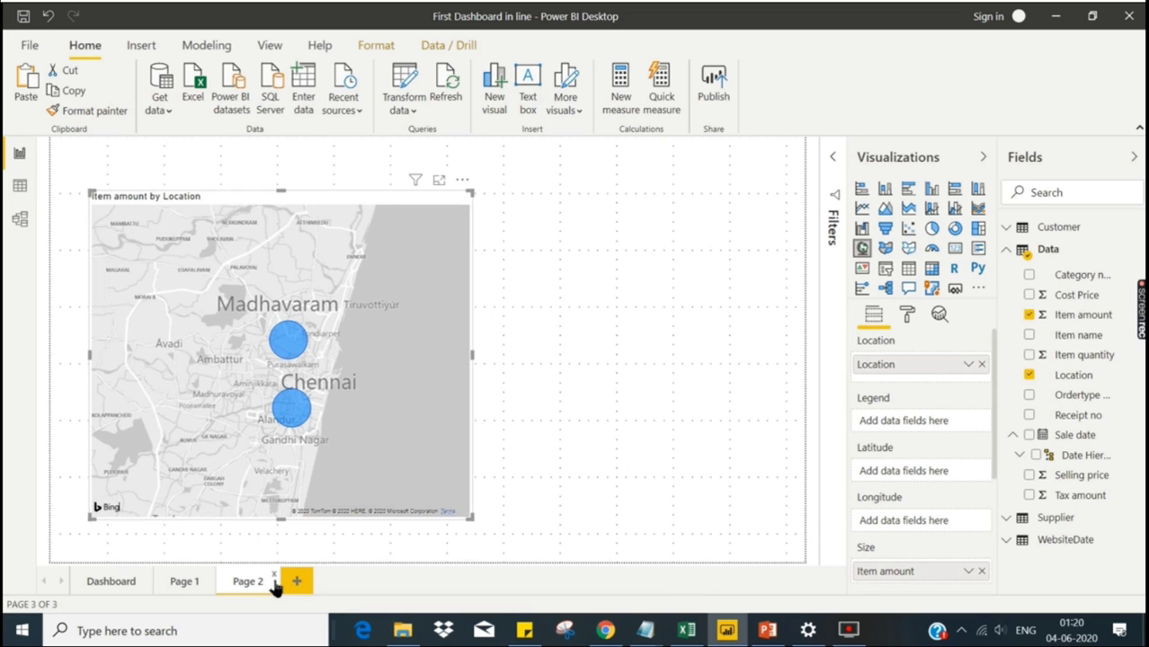
Step: Add another report page and insert a Card visual showing Item amount
left_click(297, 581)
left_click(955, 248)
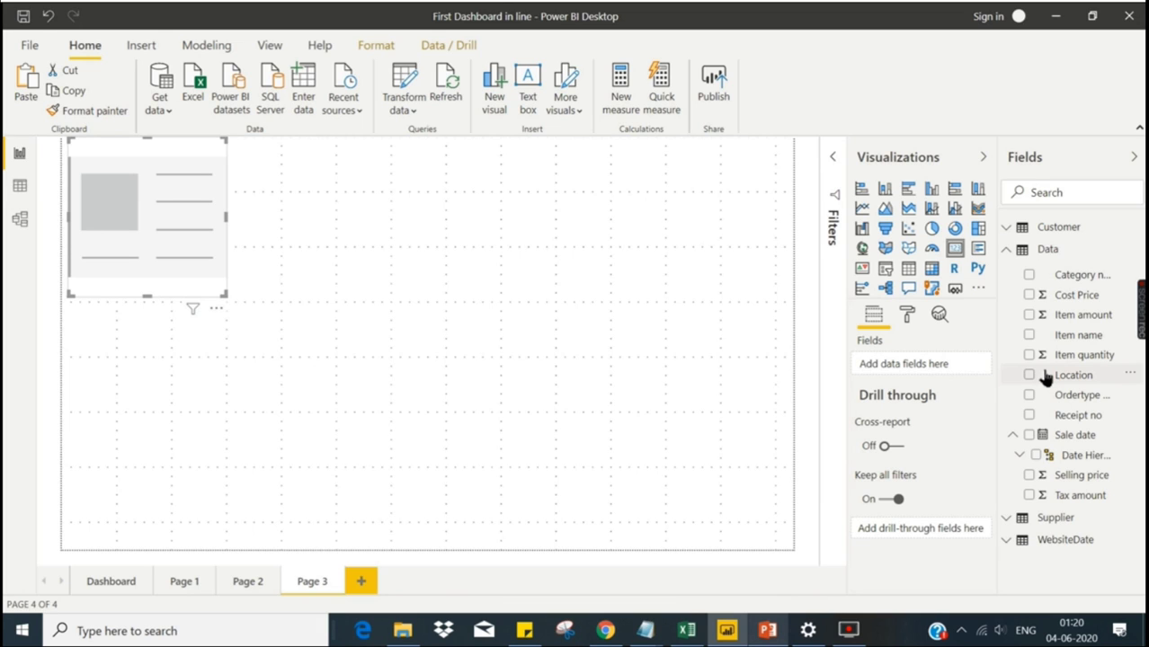
left_click(1029, 315)
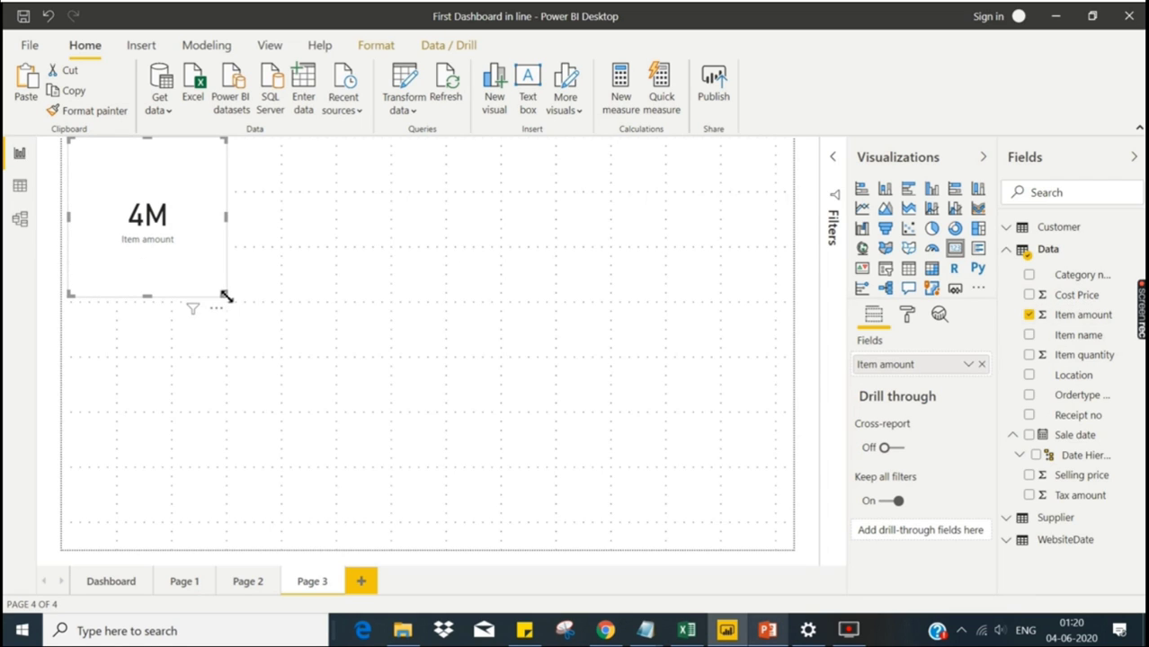
Step: Shrink the Item amount card and move it slightly down the page
left_click_drag(226, 297, 213, 241)
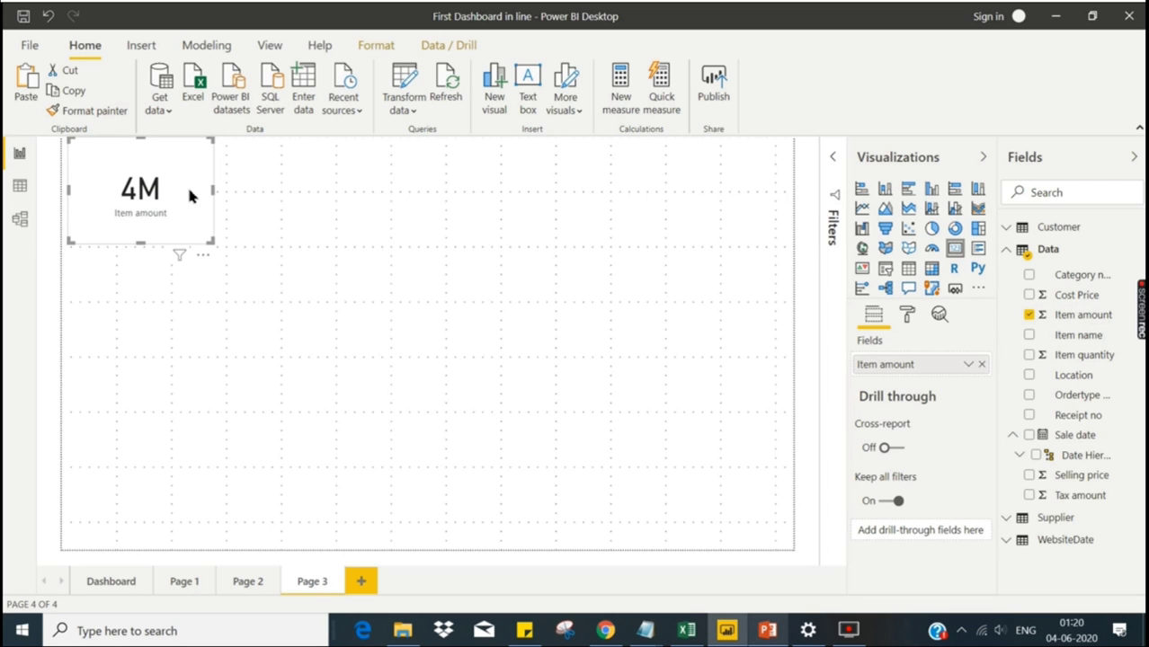
left_click_drag(181, 189, 181, 202)
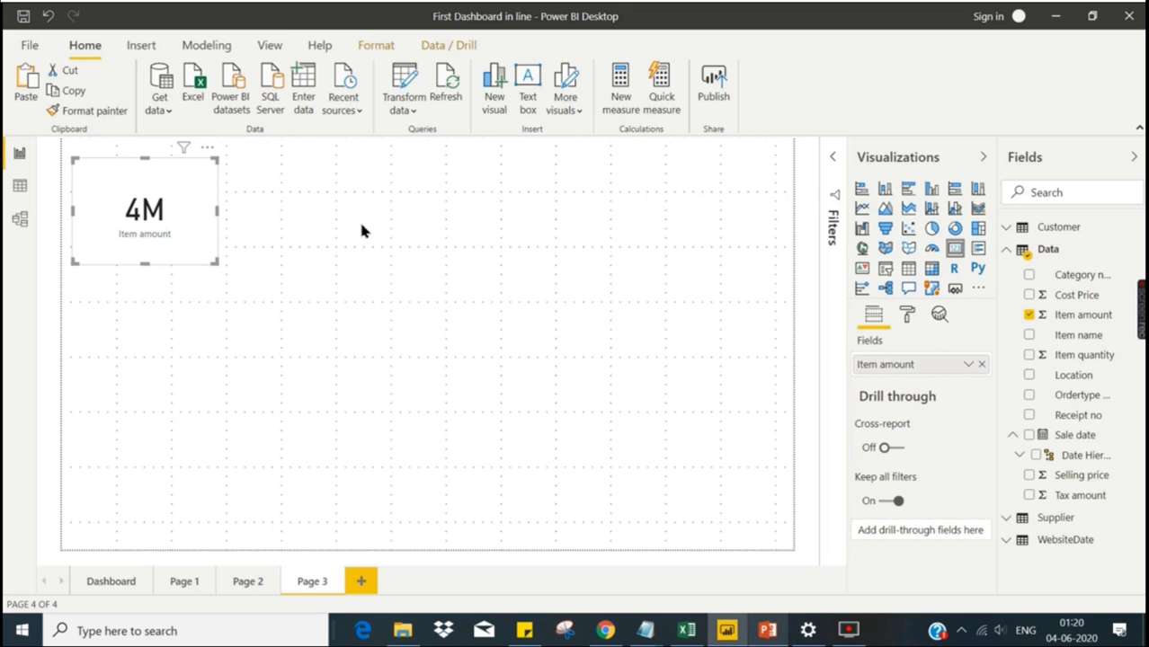
left_click(715, 186)
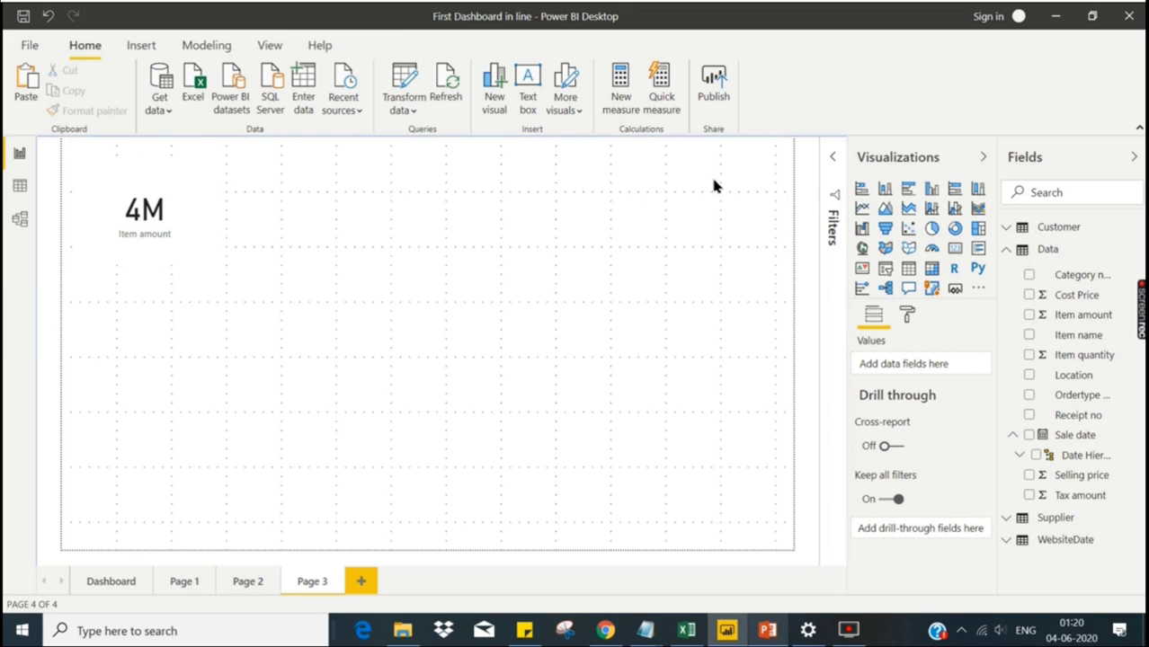
Step: Insert a Multi-row card beside the first card, showing Item quantity and Item amount
left_click(978, 248)
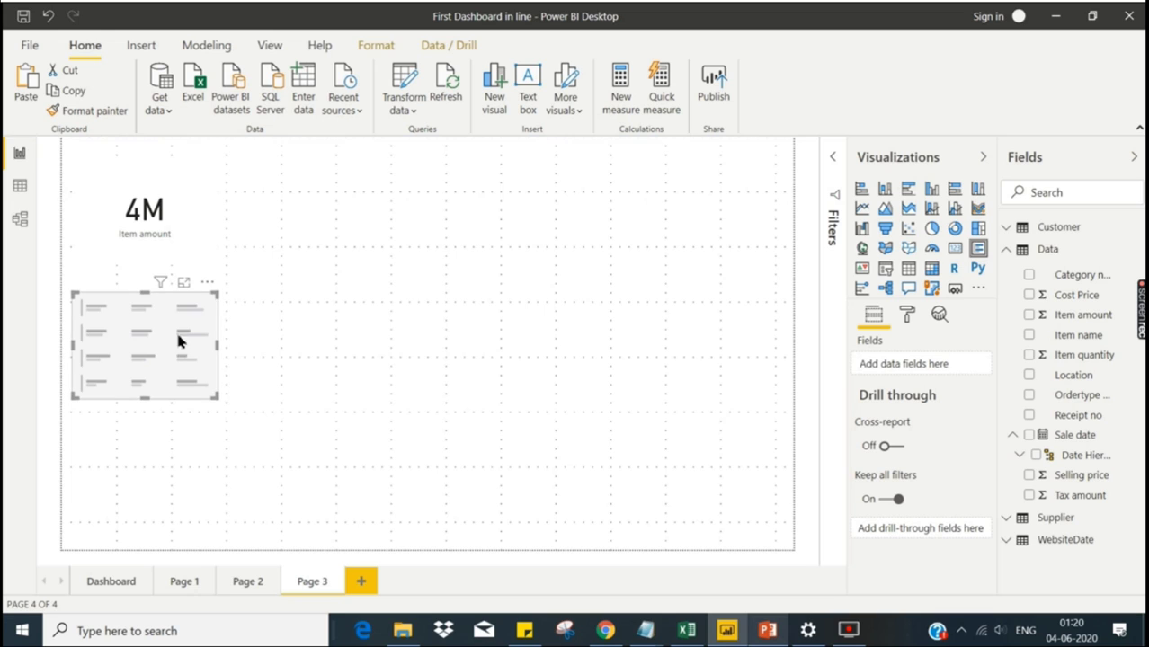
left_click_drag(174, 344, 384, 220)
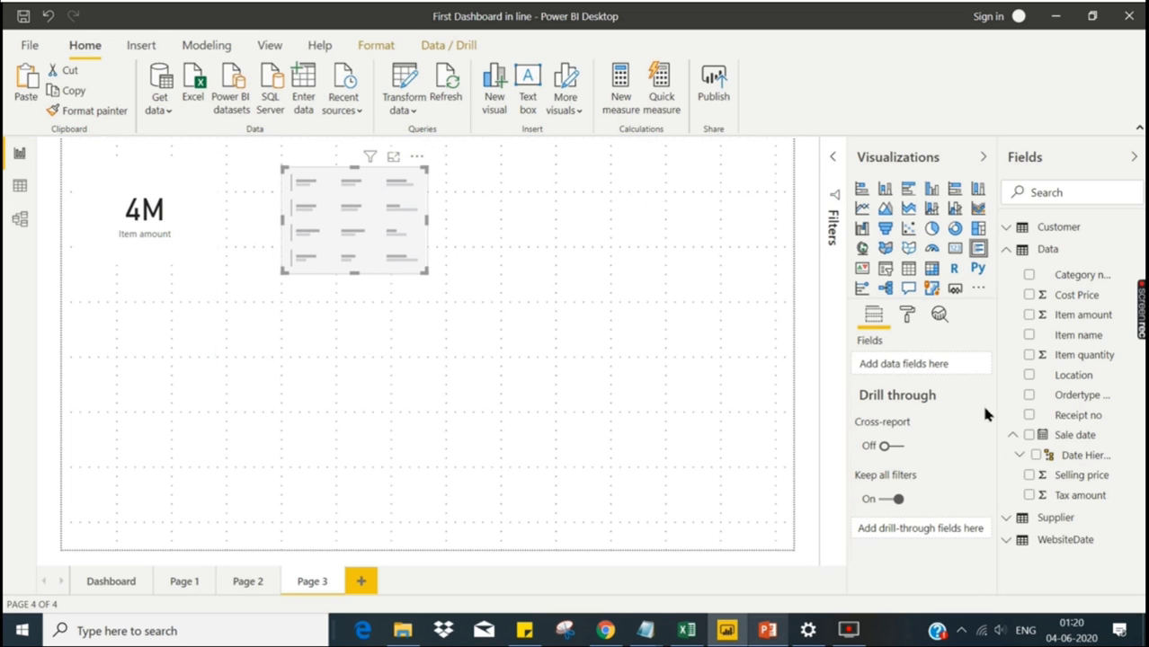
left_click(1029, 357)
left_click(1030, 315)
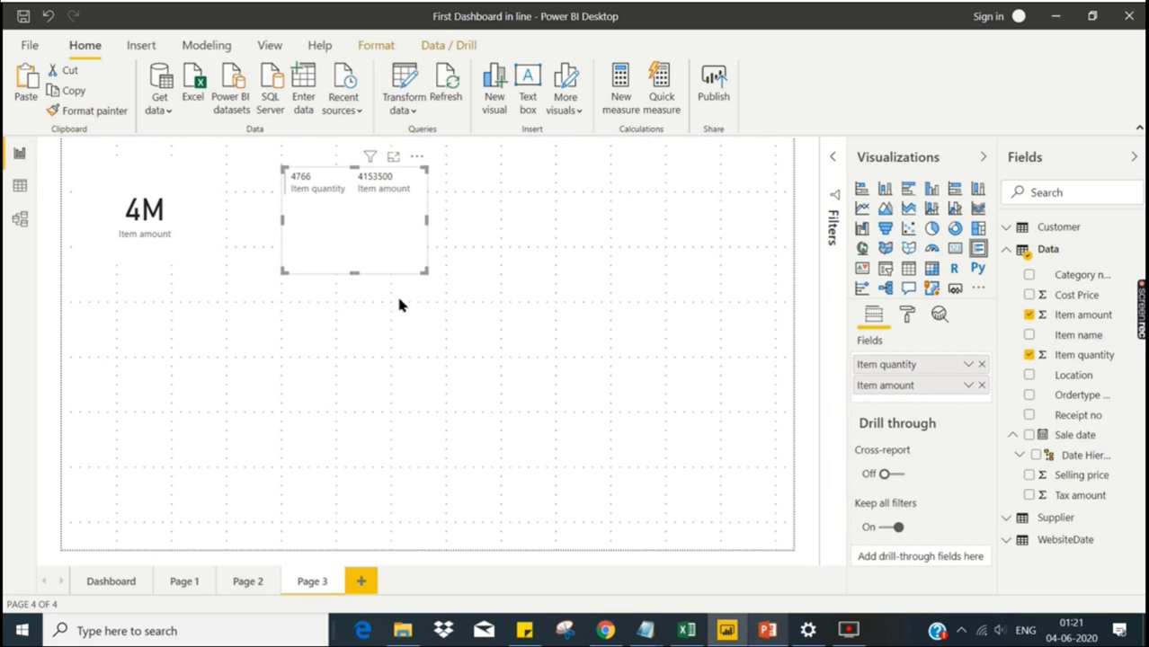
Step: Switch the single card's field between Item quantity and Item amount, leaving it on Item quantity
left_click(187, 212)
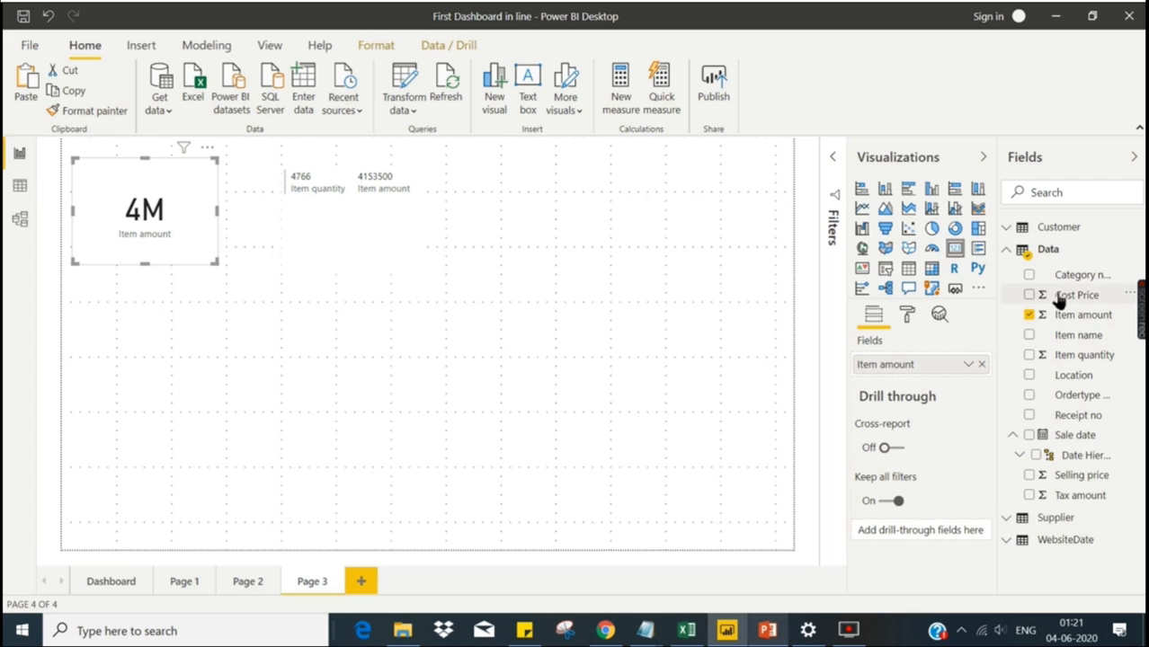
left_click(1075, 355)
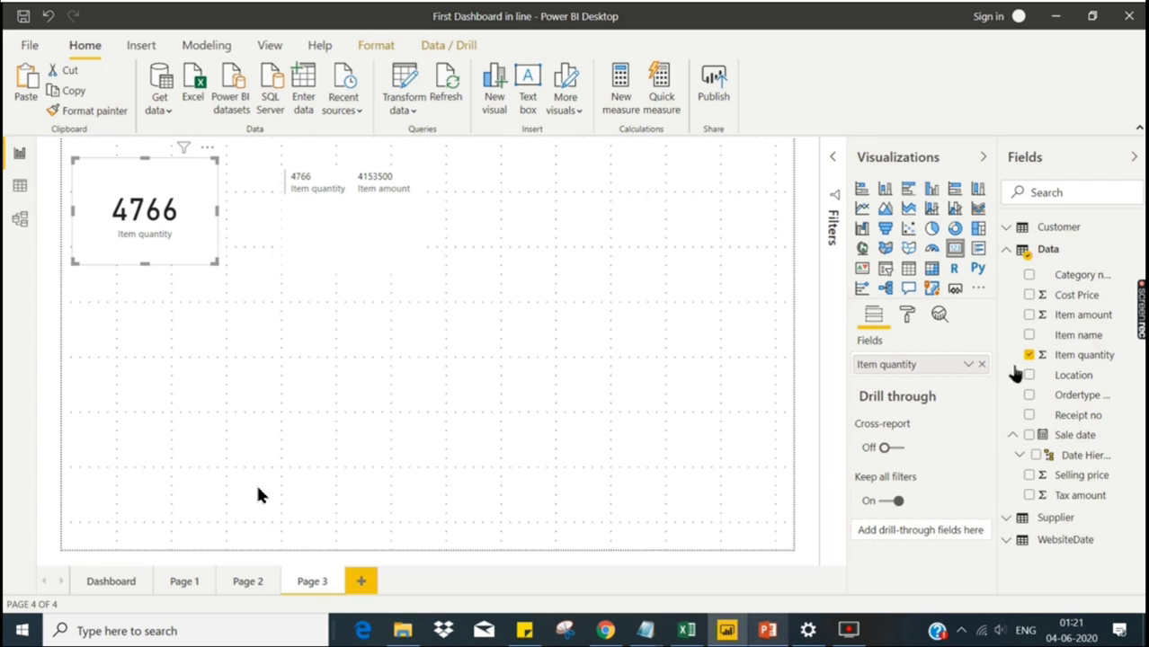
left_click(1084, 315)
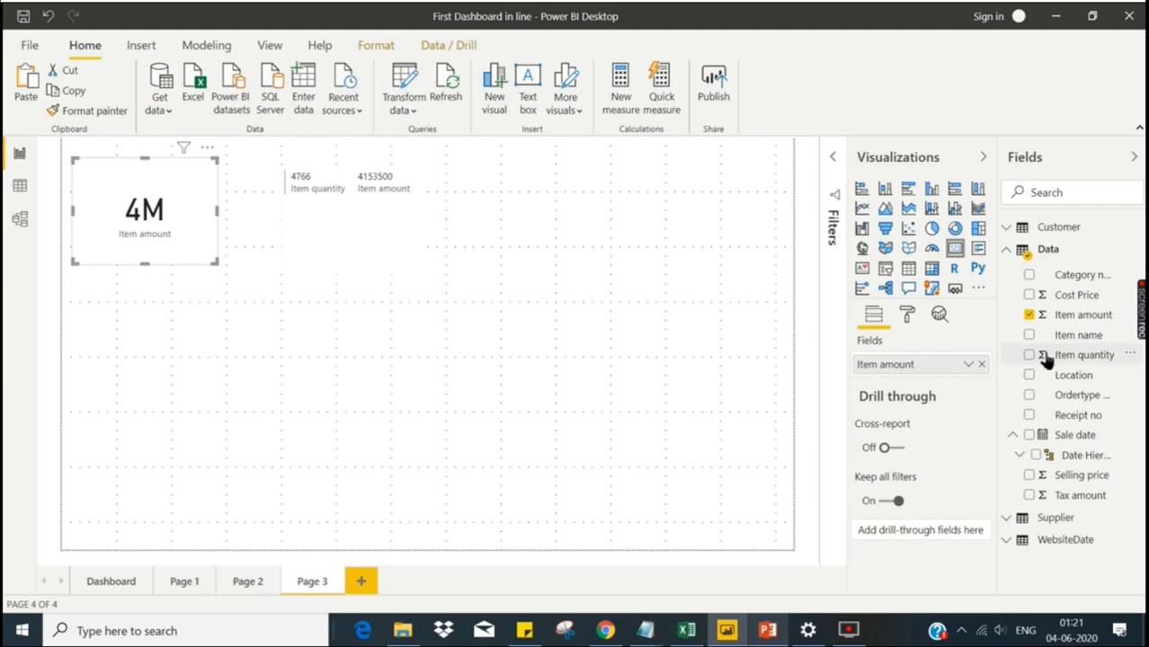
left_click_drag(1059, 356, 951, 372)
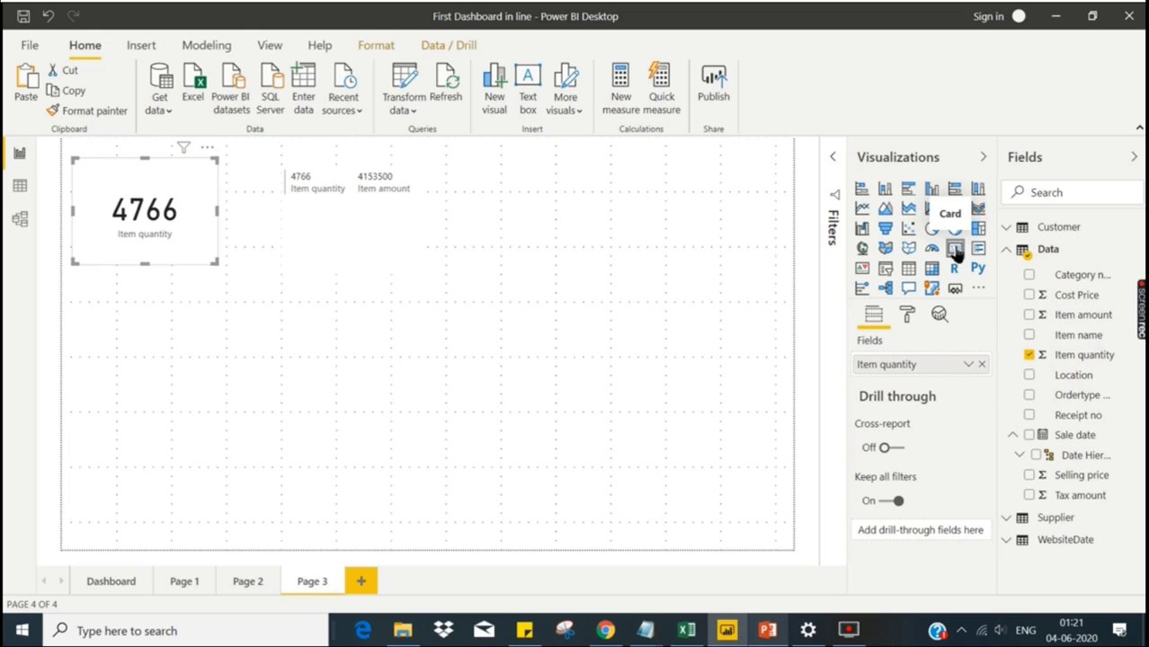
Step: Add Ordertype name to the multi-row card and place it first in the field order
left_click(380, 228)
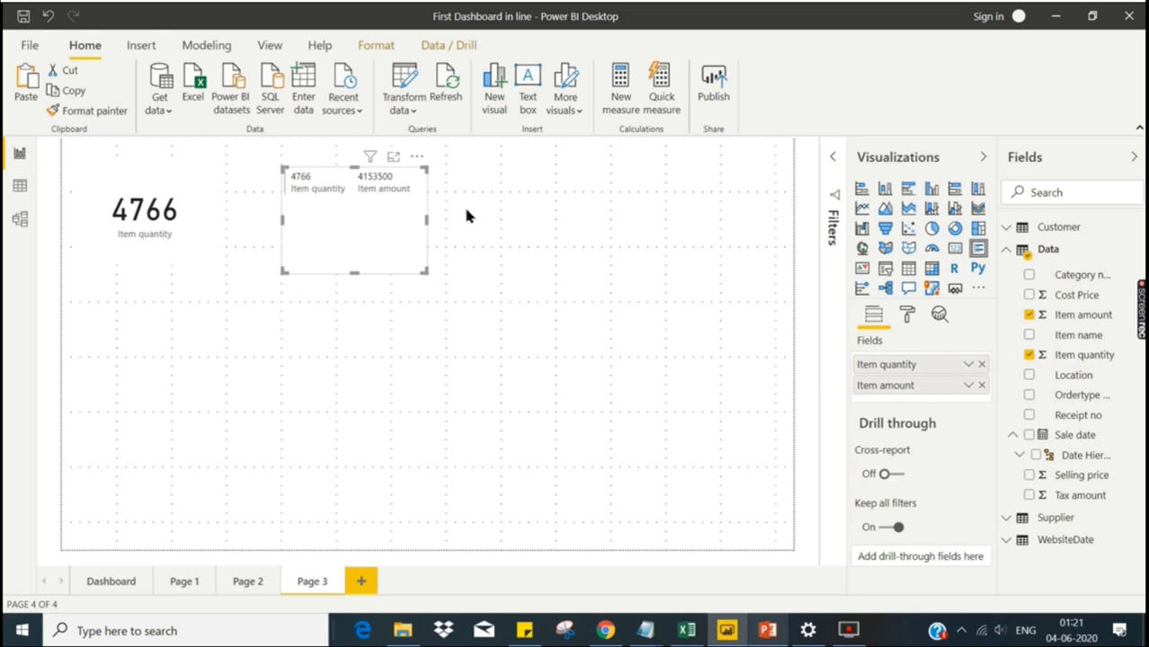
left_click(1028, 395)
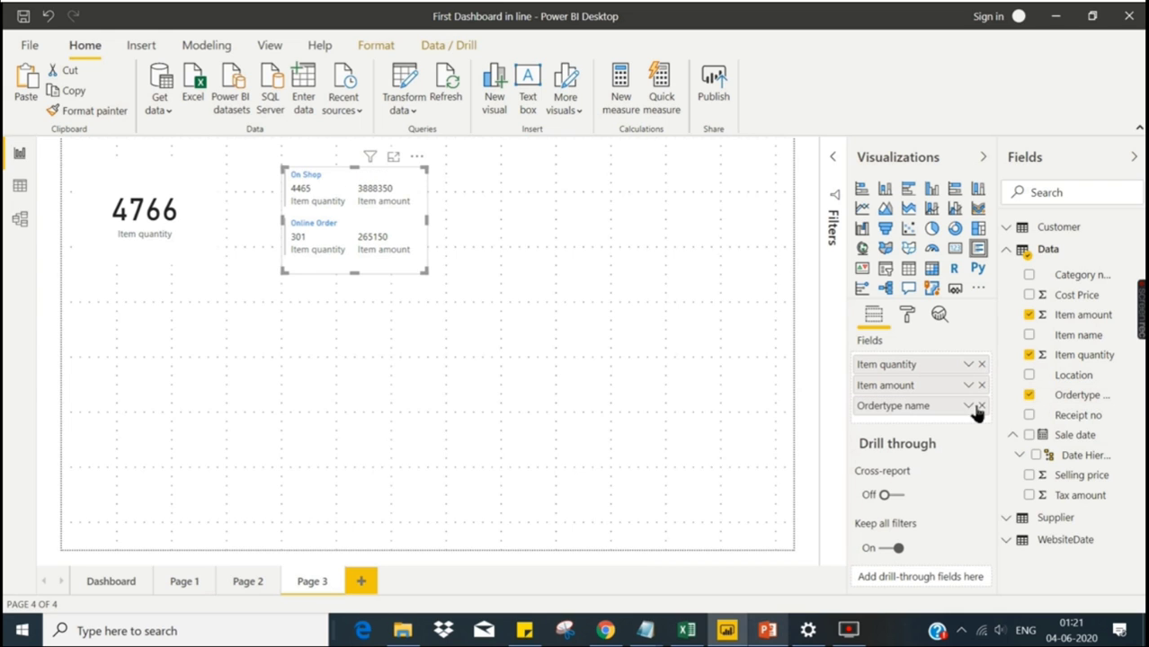
left_click_drag(953, 406, 969, 364)
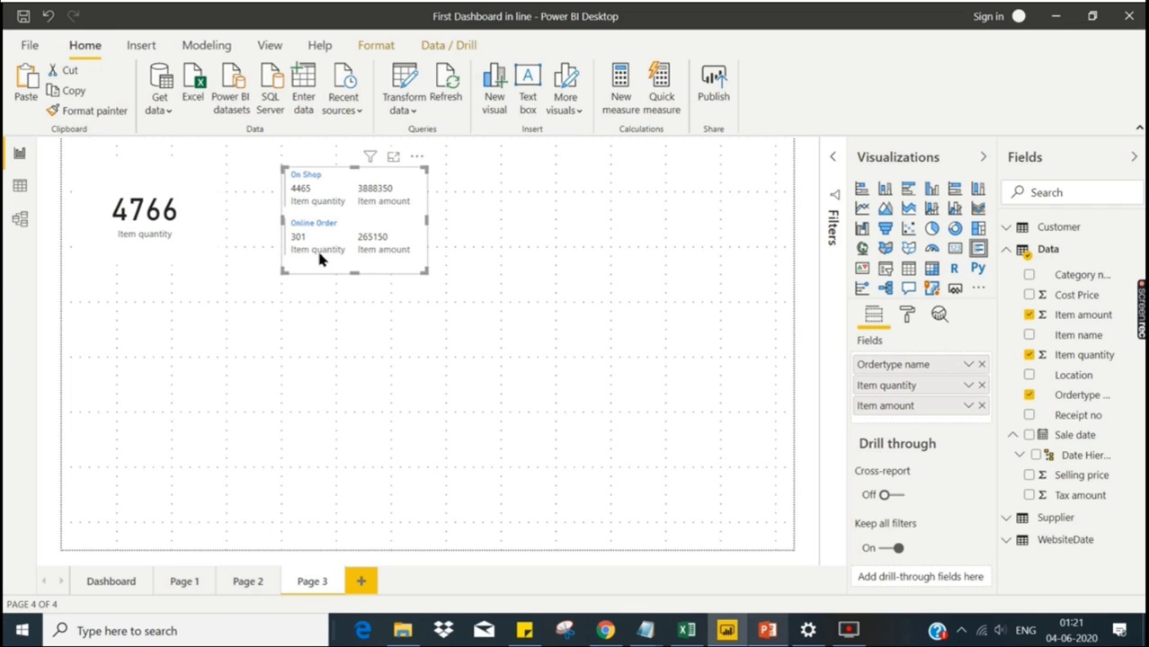
Step: Set the bar color of the multi-row card to dark red in its card formatting
left_click(909, 317)
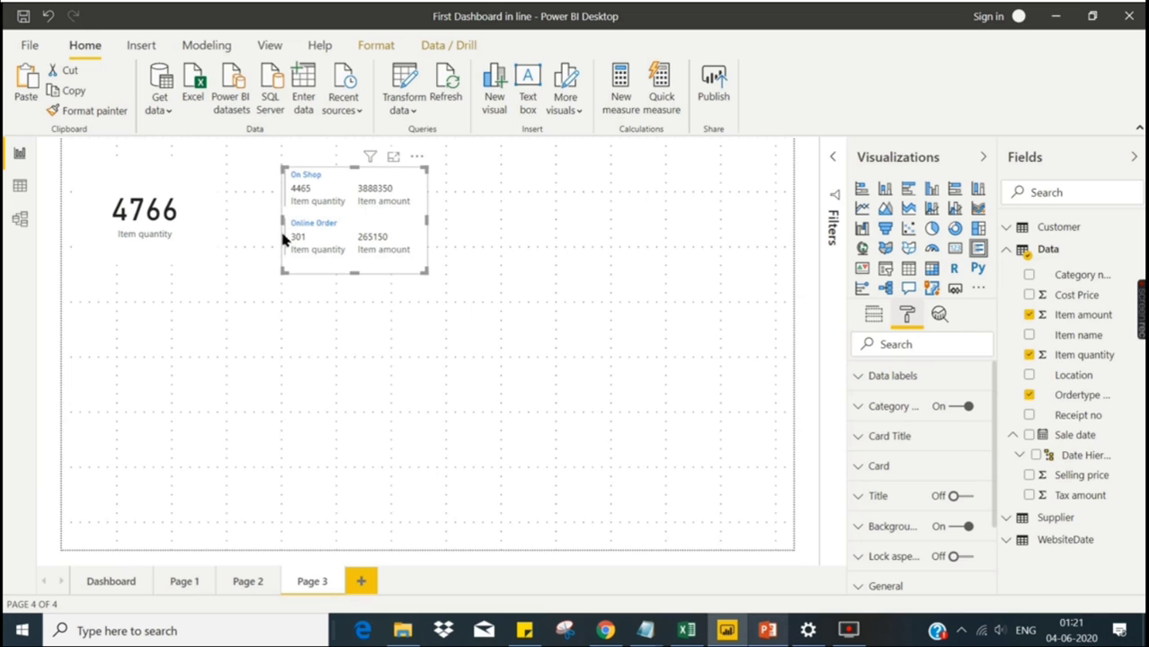
left_click(926, 469)
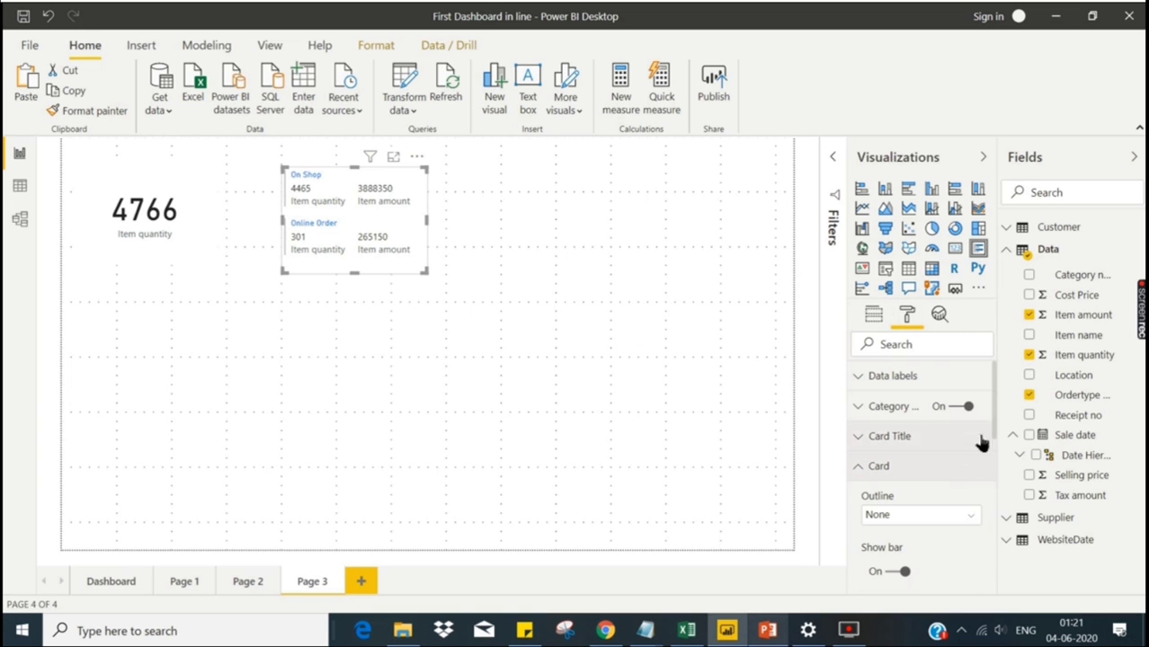
left_click(913, 409)
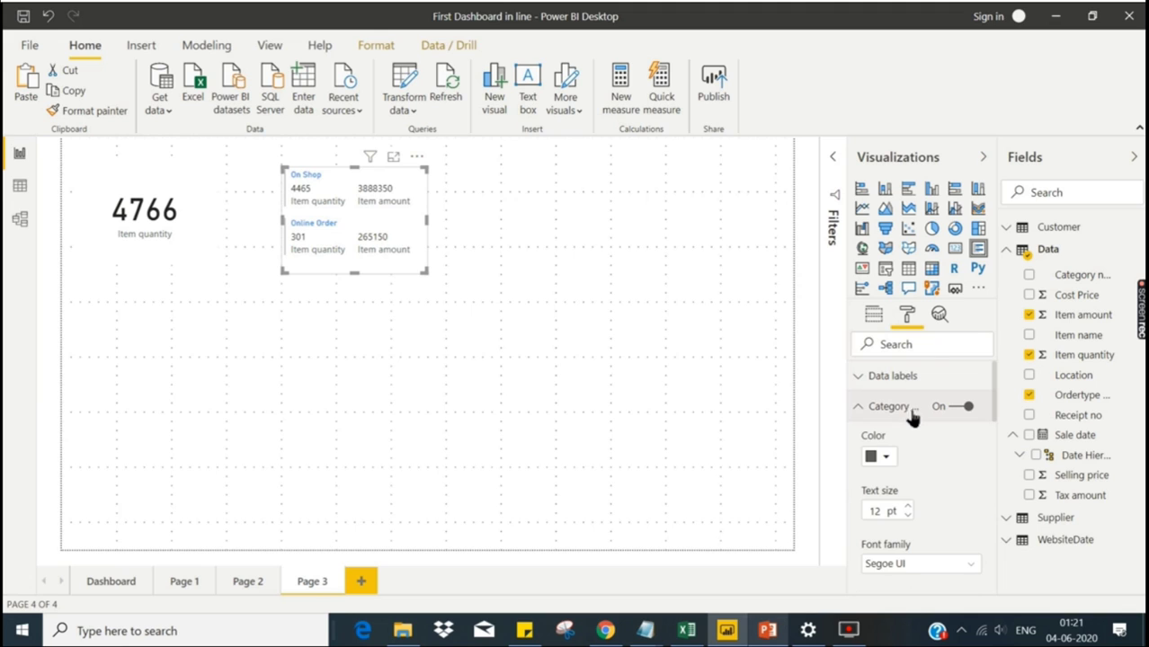
left_click(912, 409)
left_click(881, 465)
left_click(908, 464)
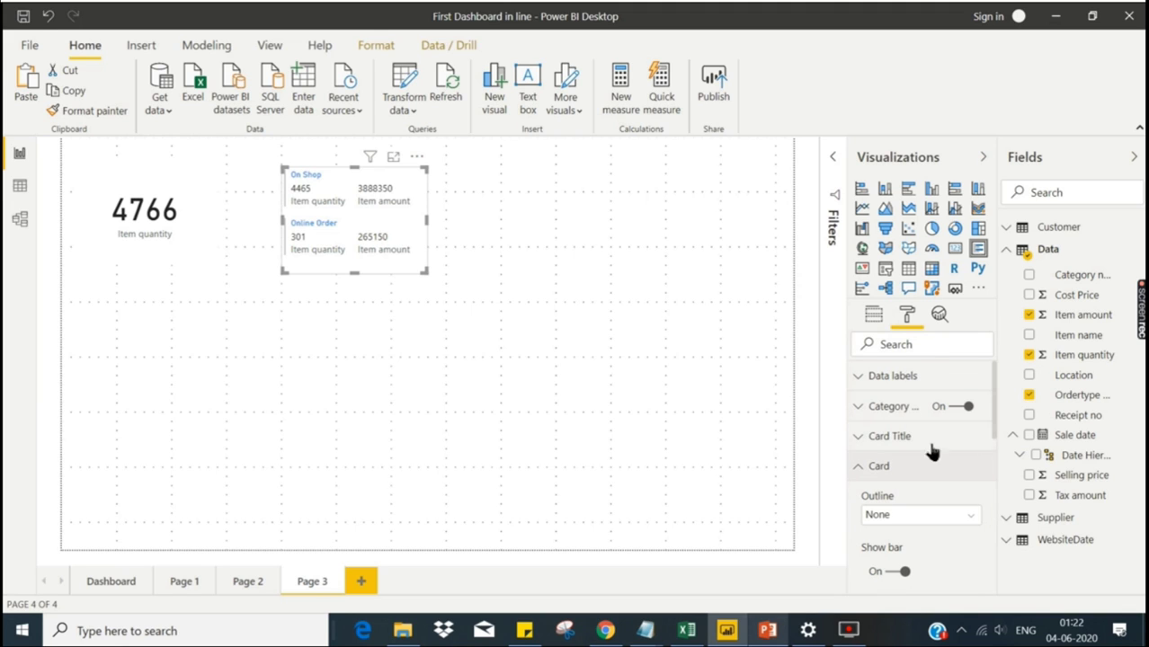
scroll(995, 410, "down", 2)
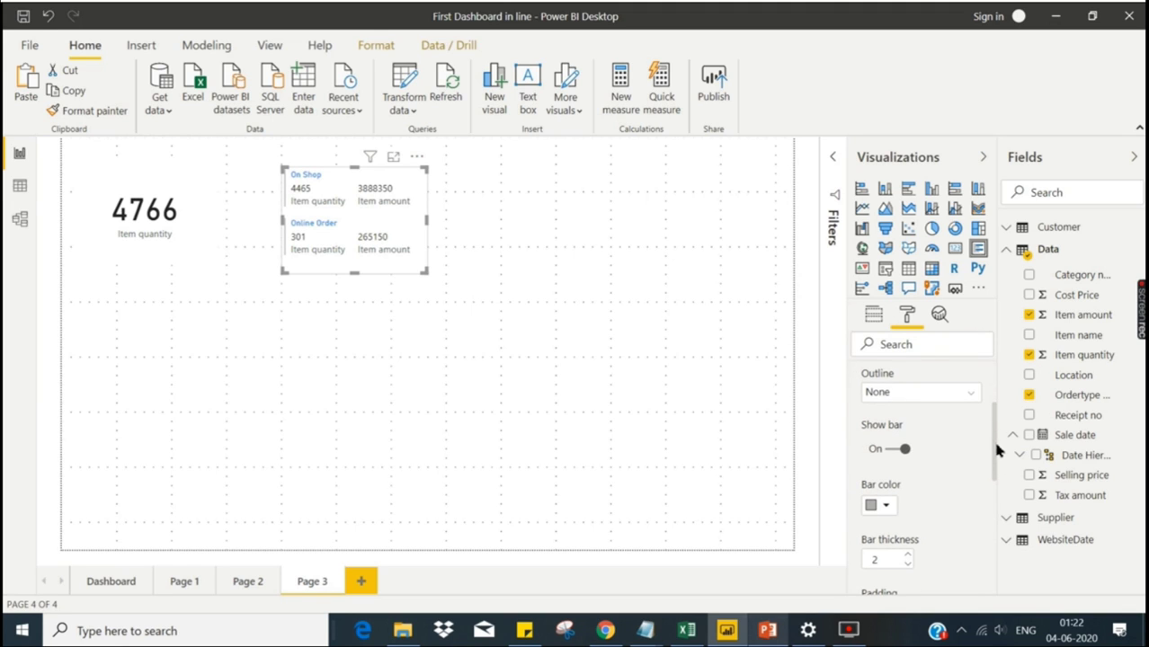
left_click(880, 507)
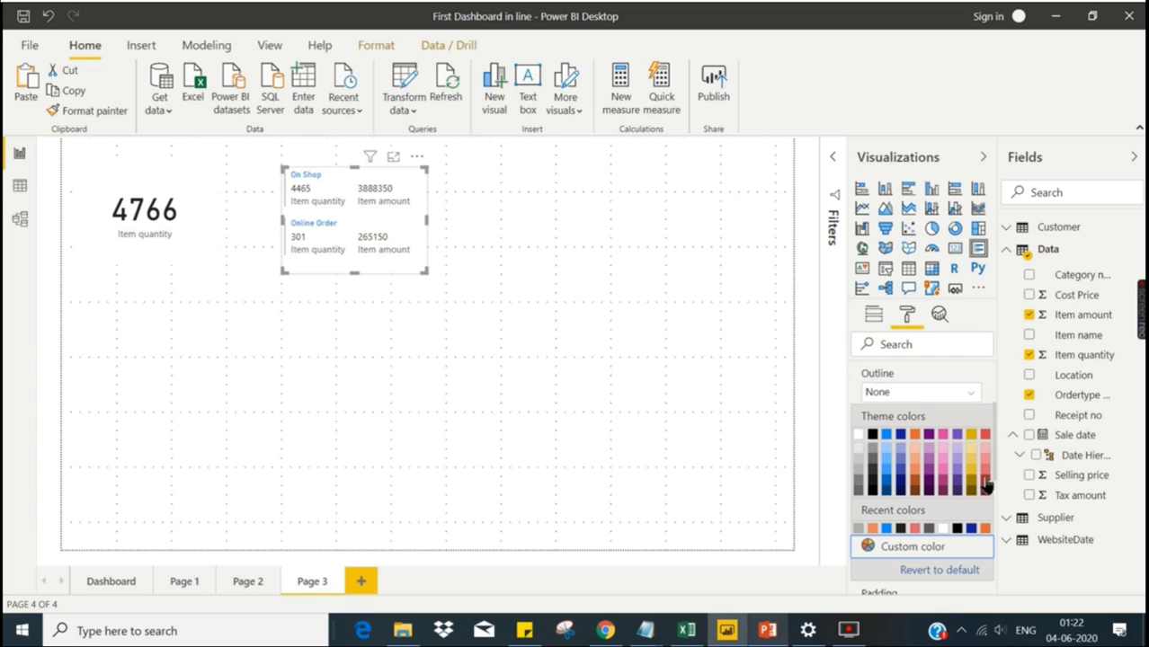
left_click(986, 484)
Step: Set the multi-row card's bar thickness to 10
scroll(990, 433, "down", 2)
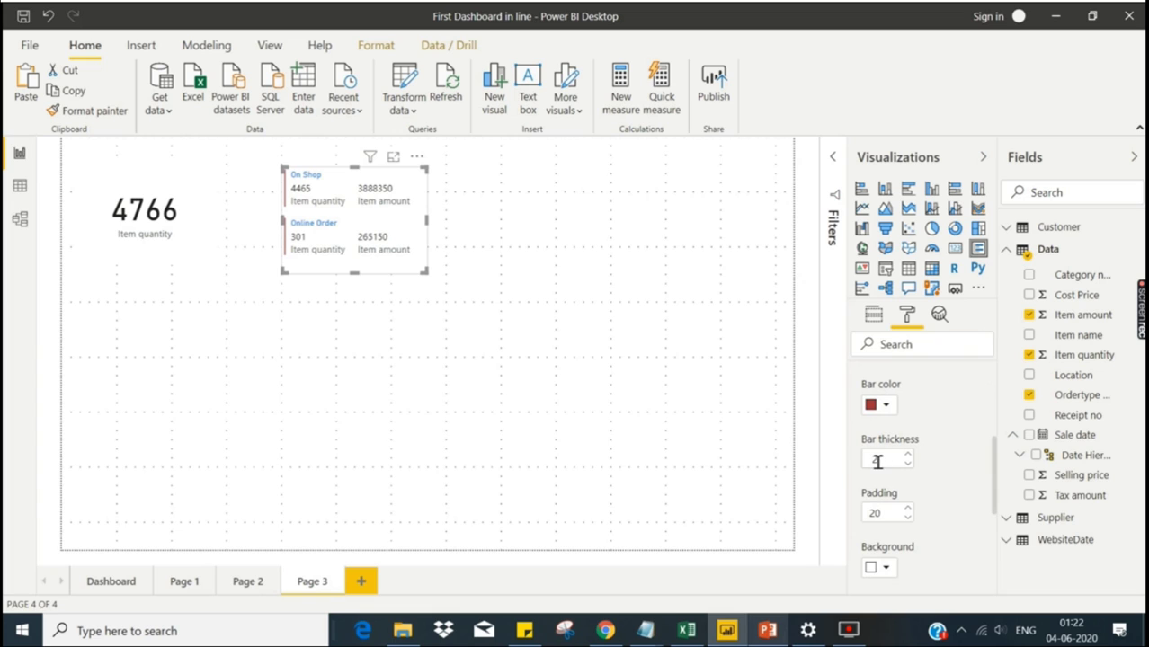
type("10")
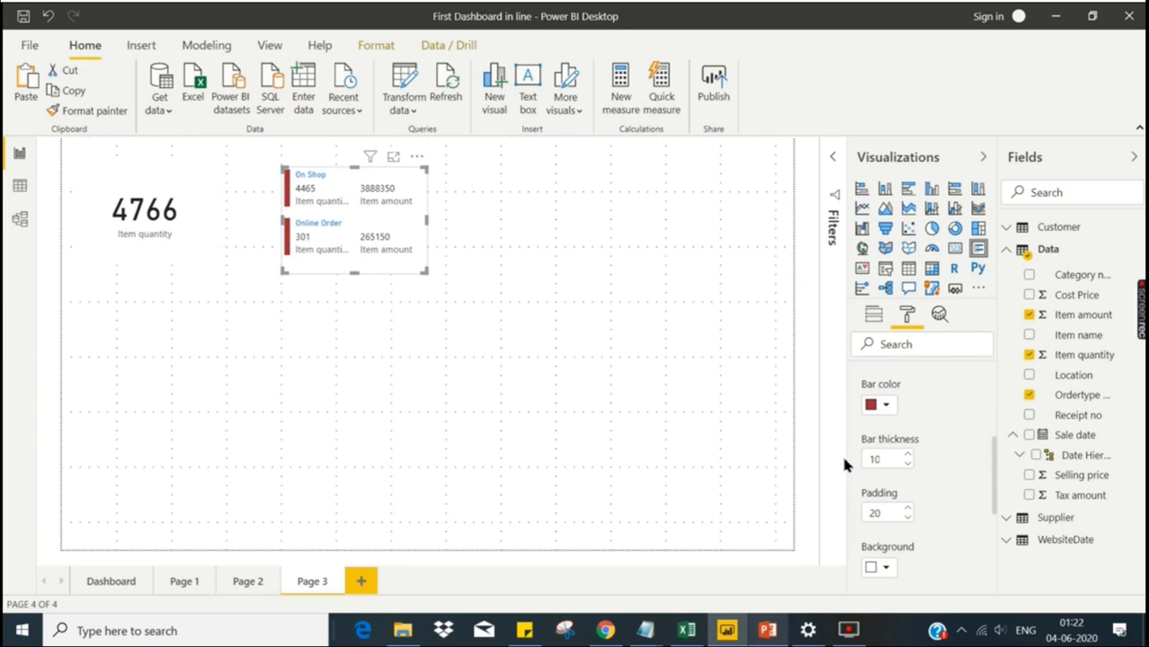
left_click(612, 325)
left_click(376, 241)
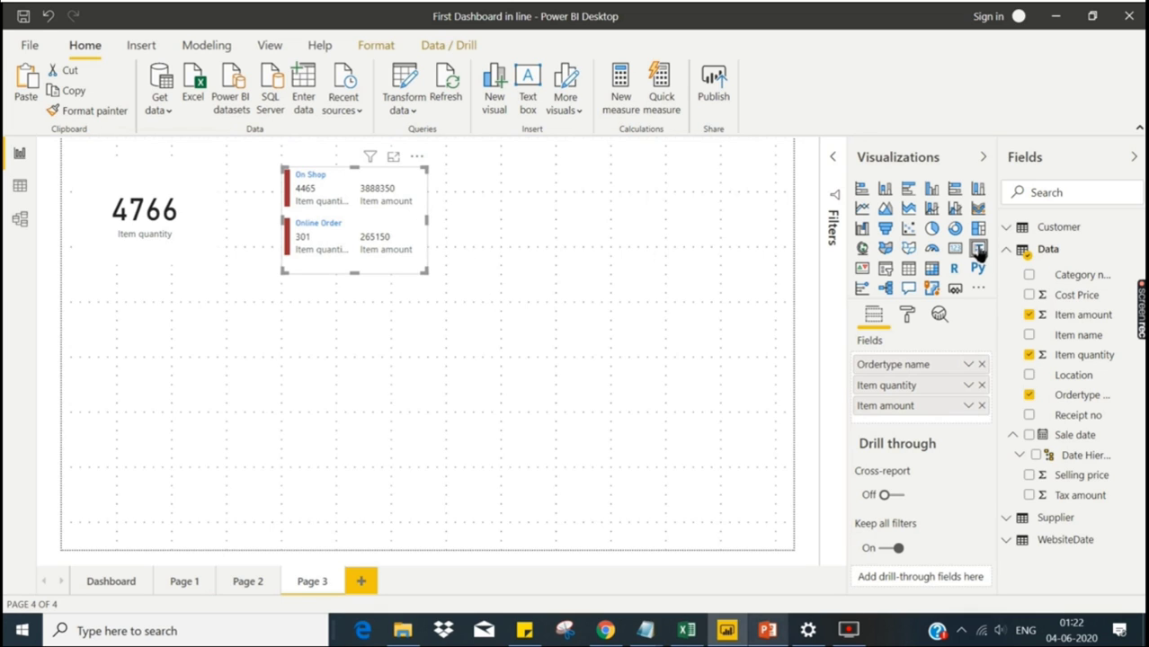
left_click(503, 348)
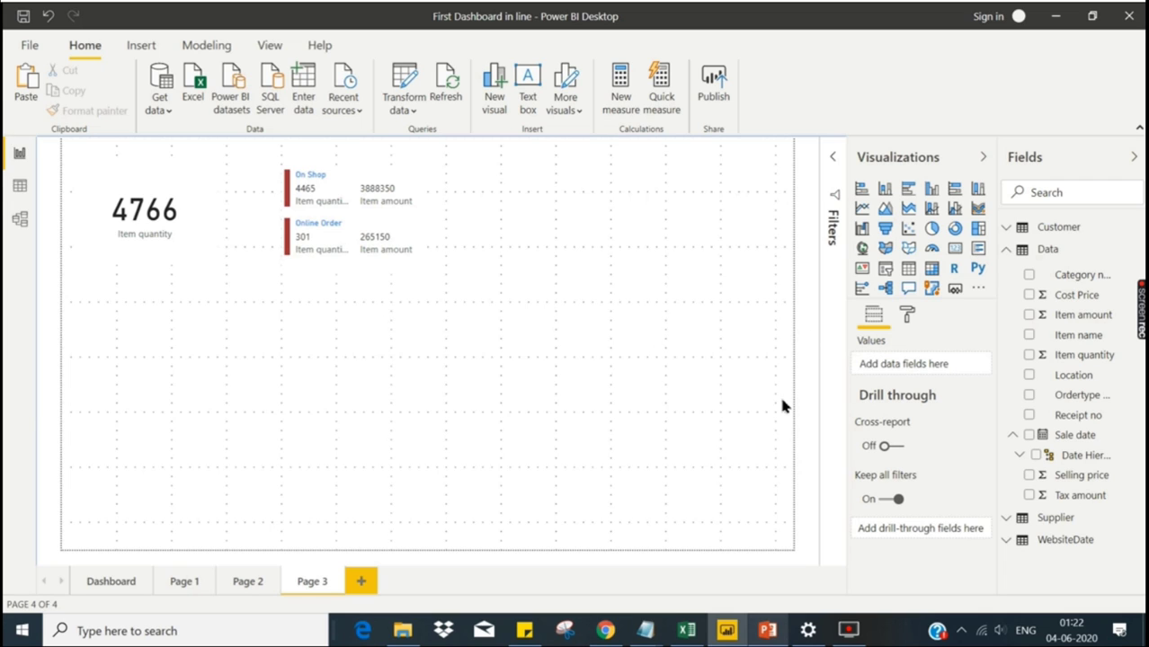
Step: Insert a Table visual below the cards and enlarge it to cover most of the page width
left_click(908, 268)
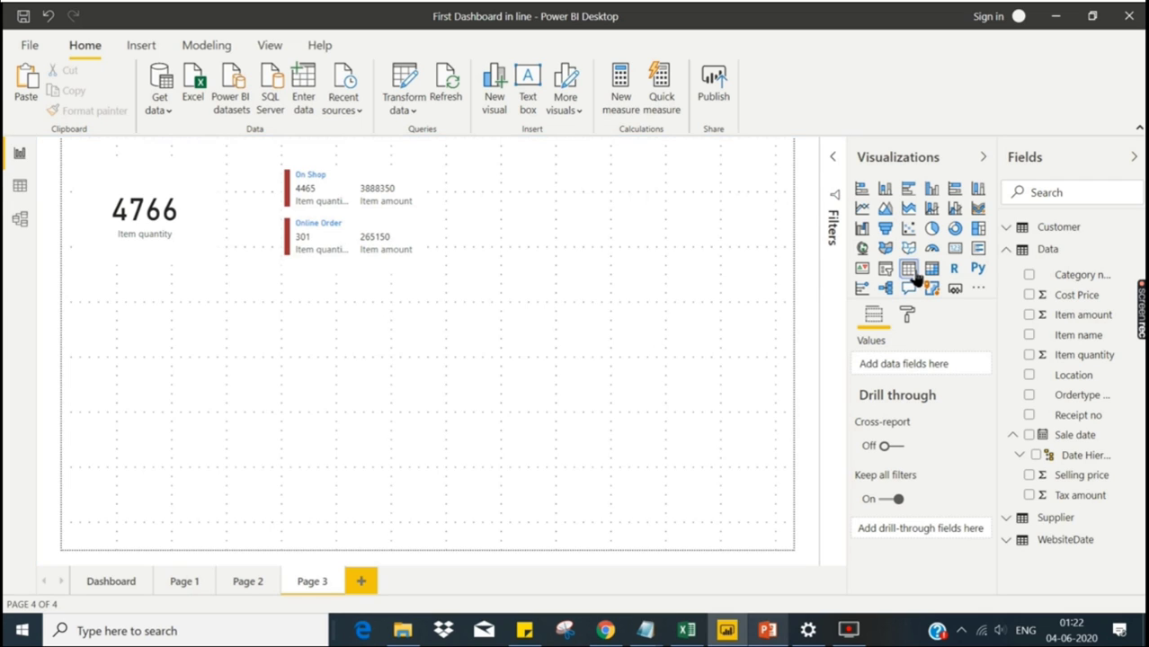
left_click_drag(214, 407, 657, 531)
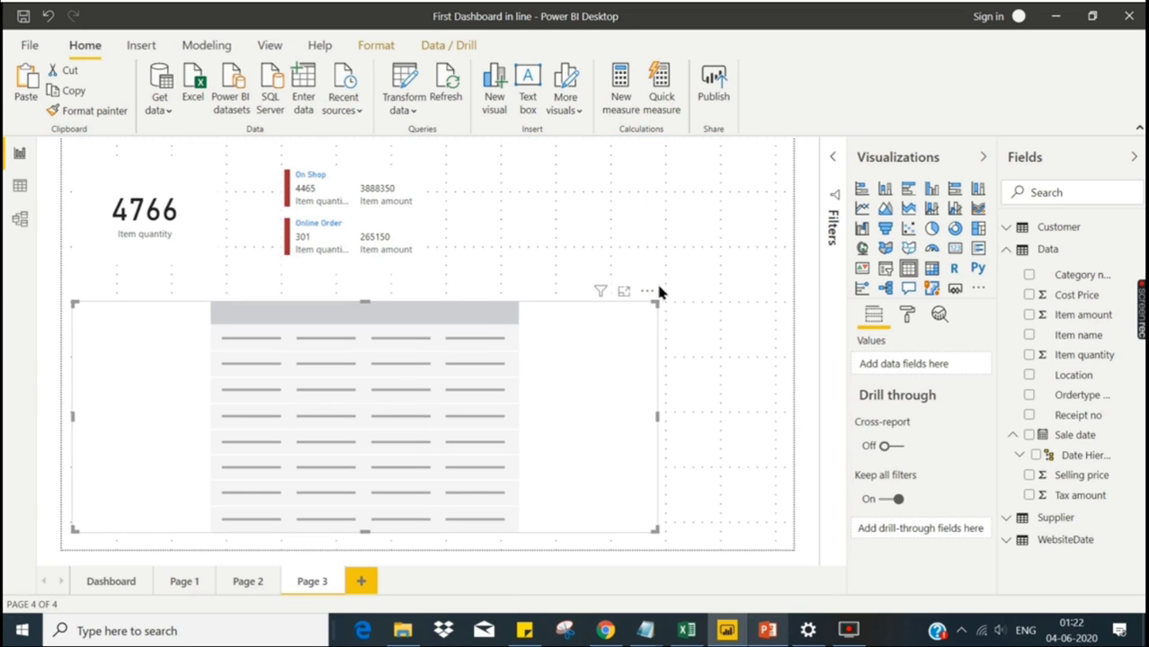
left_click_drag(657, 303, 689, 274)
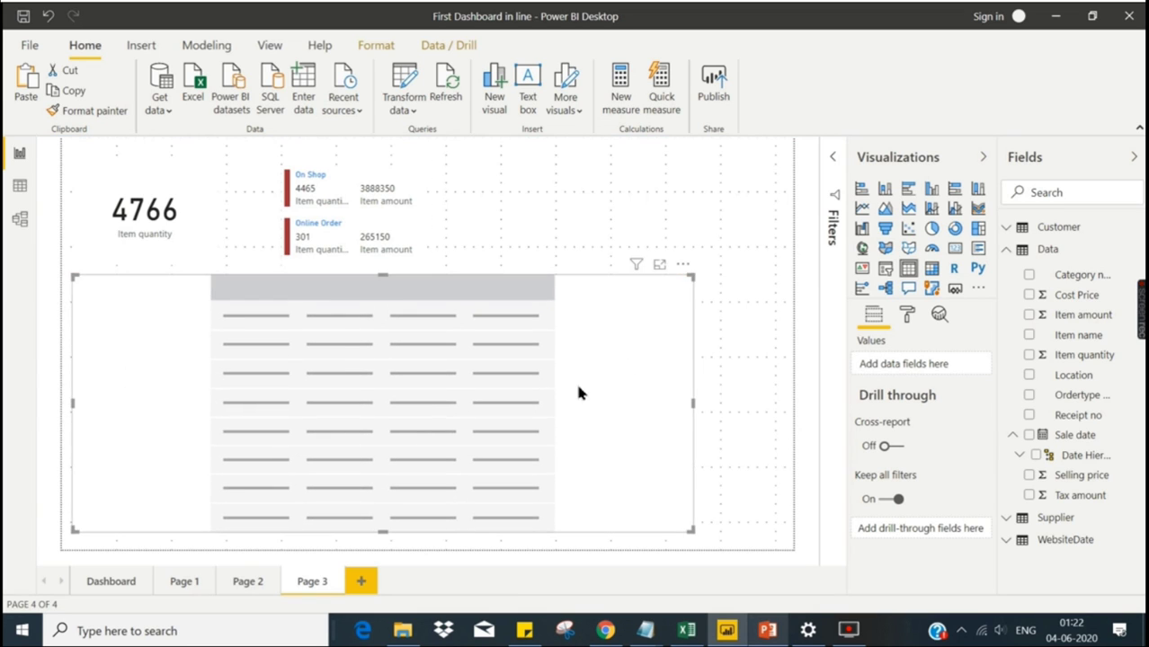
Step: Add Category name, Location, Ordertype name, Receipt no, Selling price and Tax amount to the table
left_click(1029, 276)
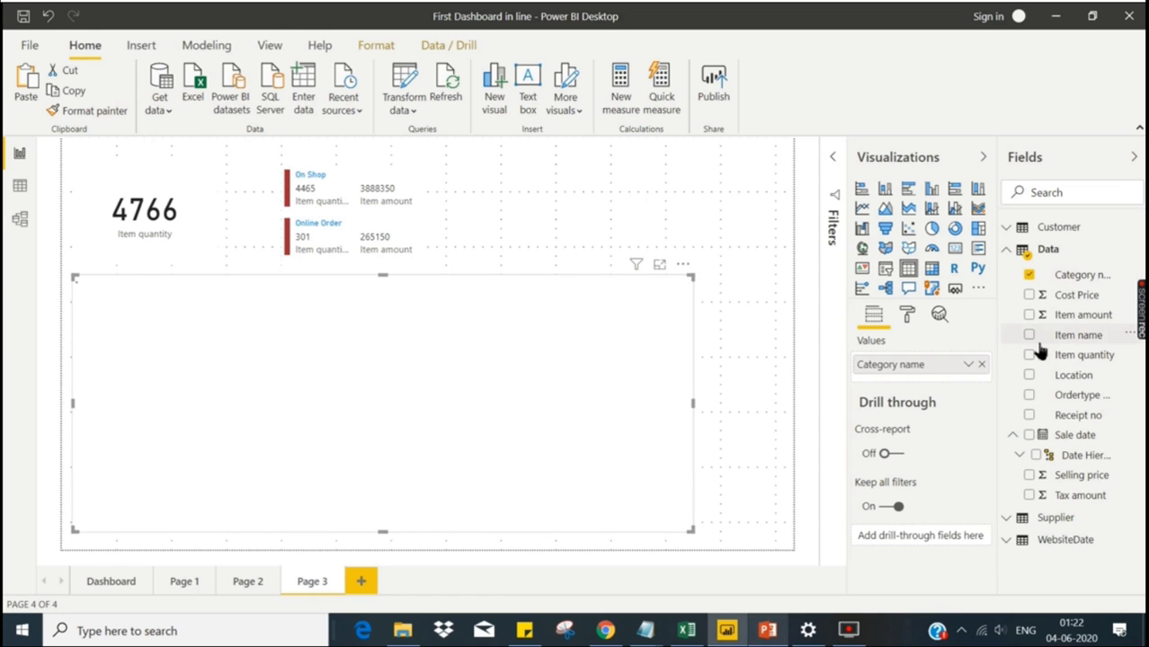
left_click(1030, 375)
left_click(1030, 395)
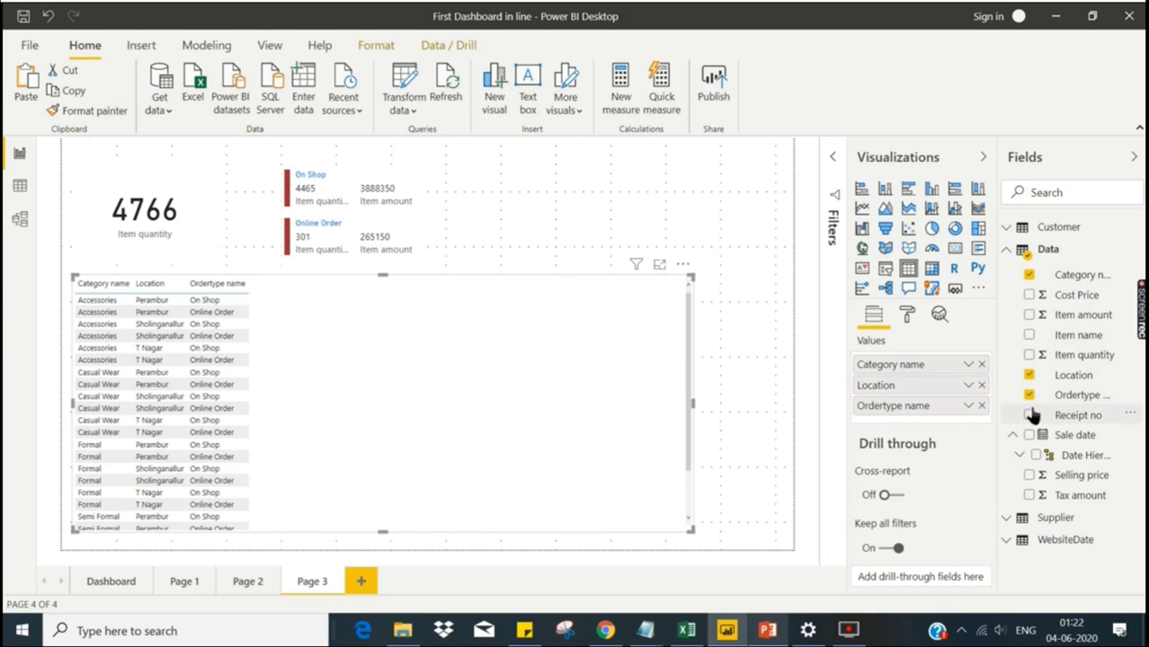
left_click(1030, 416)
left_click(1030, 474)
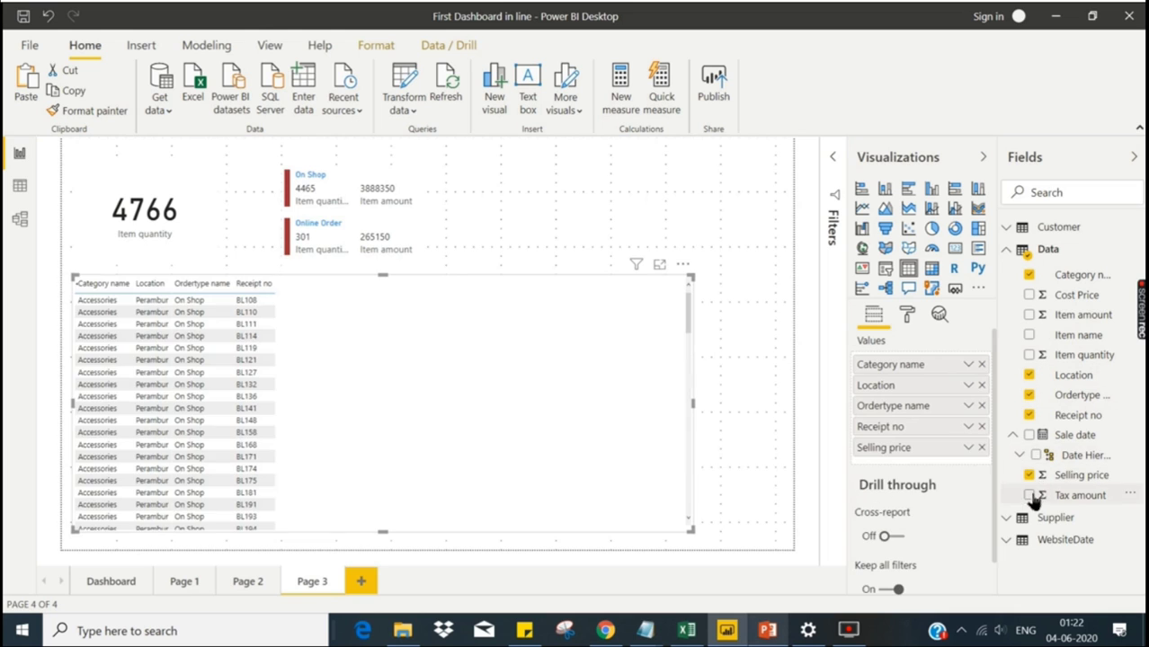
left_click(1030, 495)
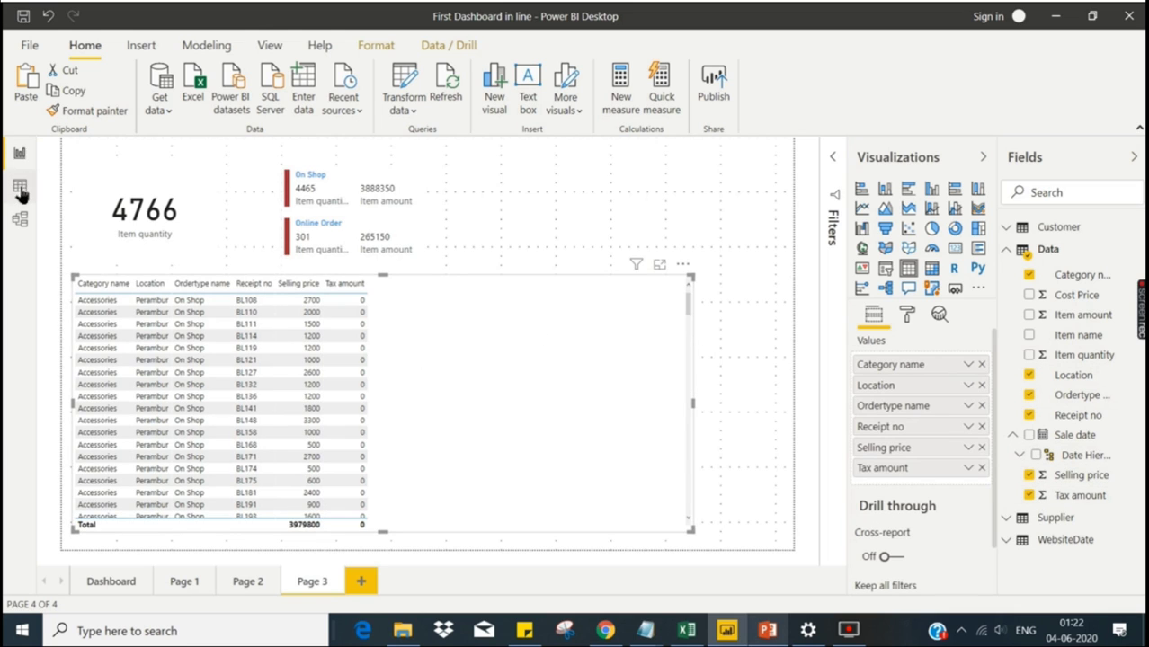
Step: Remove Receipt no and Category name from the table and shrink the visual around its remaining columns
left_click(20, 186)
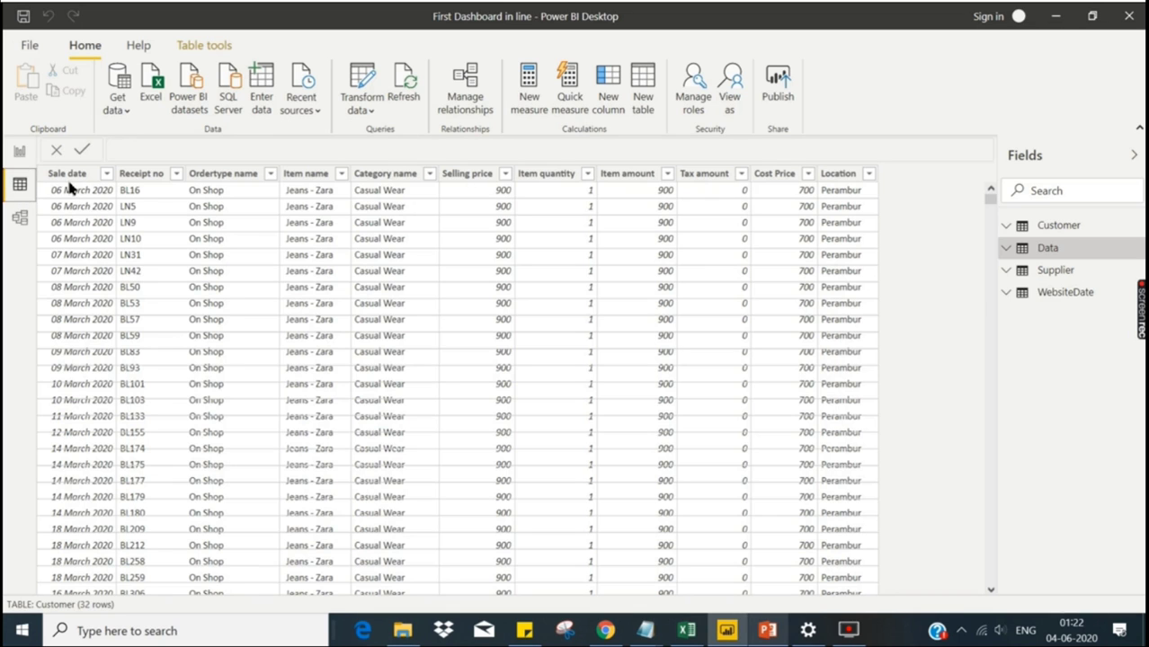
left_click(20, 152)
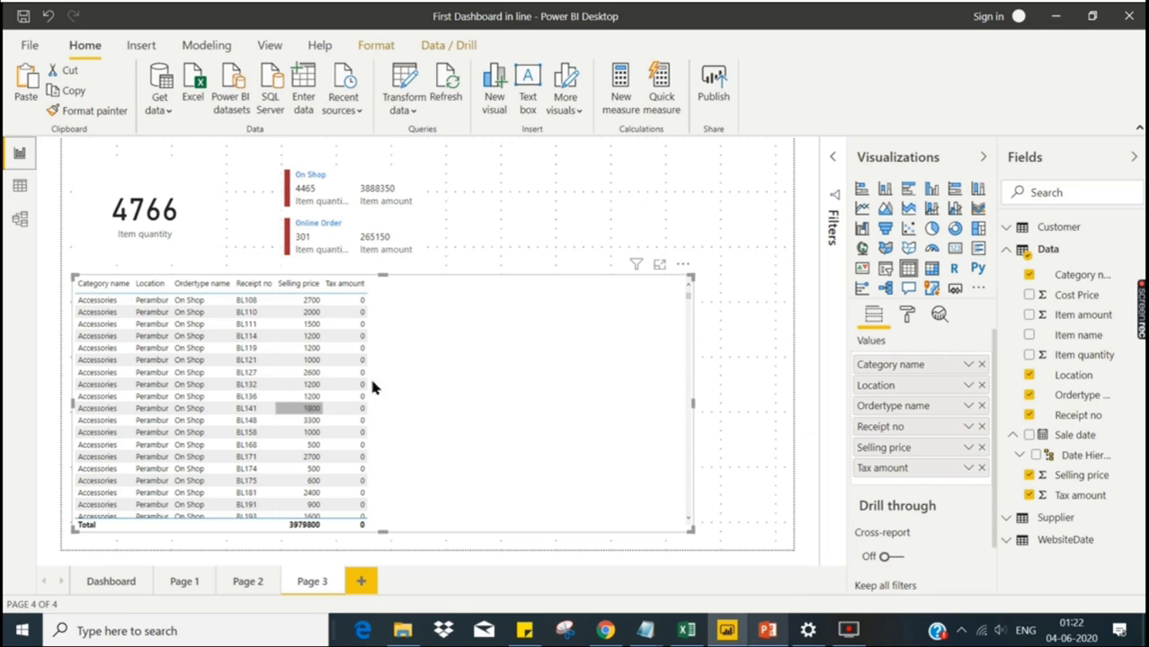
left_click(982, 426)
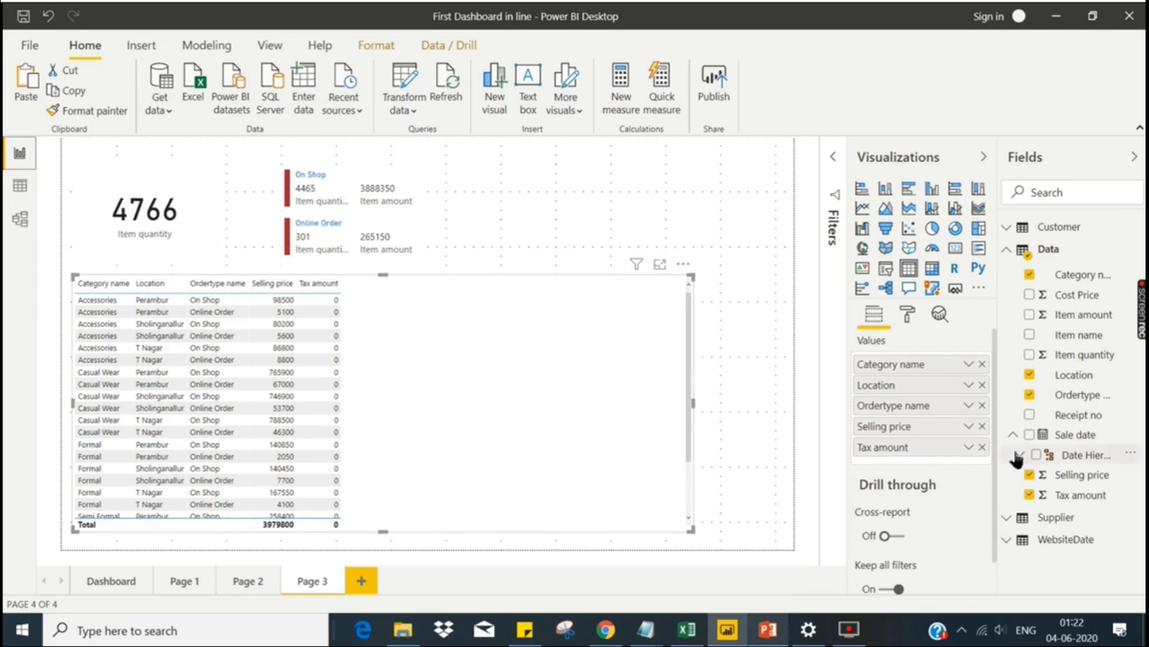
left_click(983, 364)
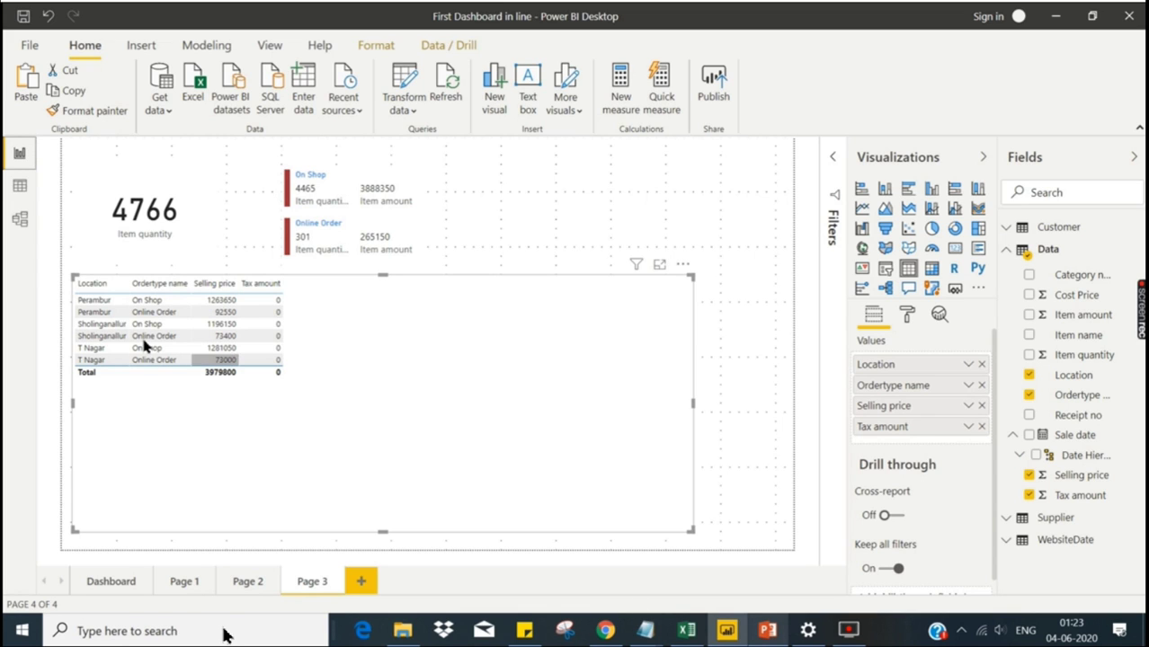
key("ctrl+z")
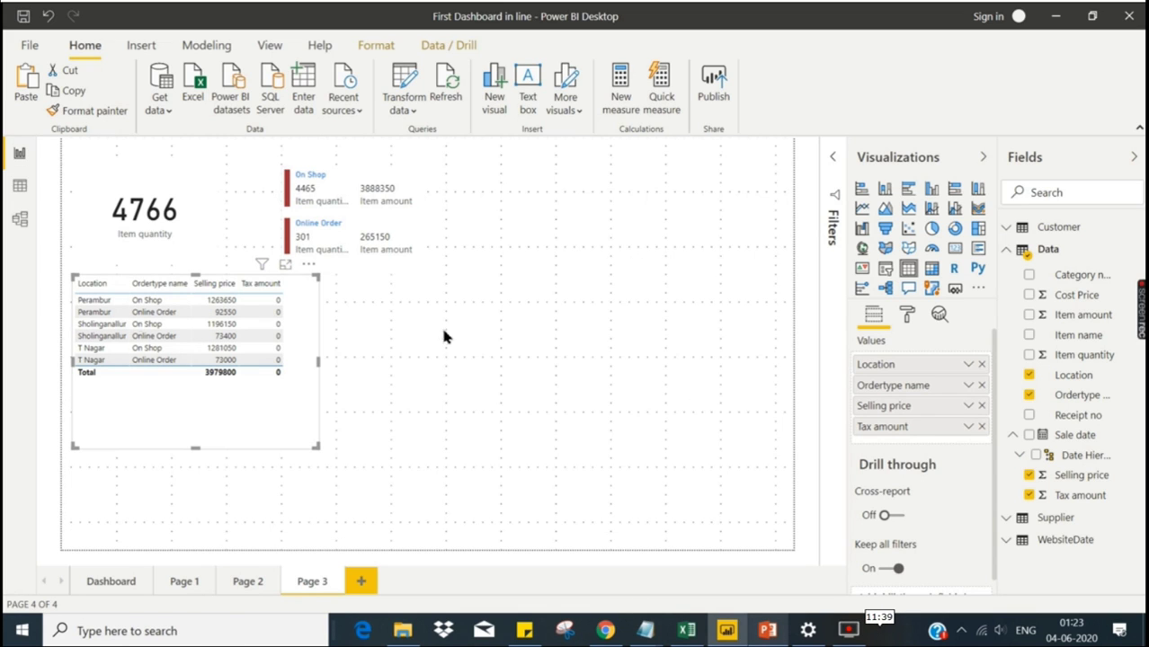
key("Escape")
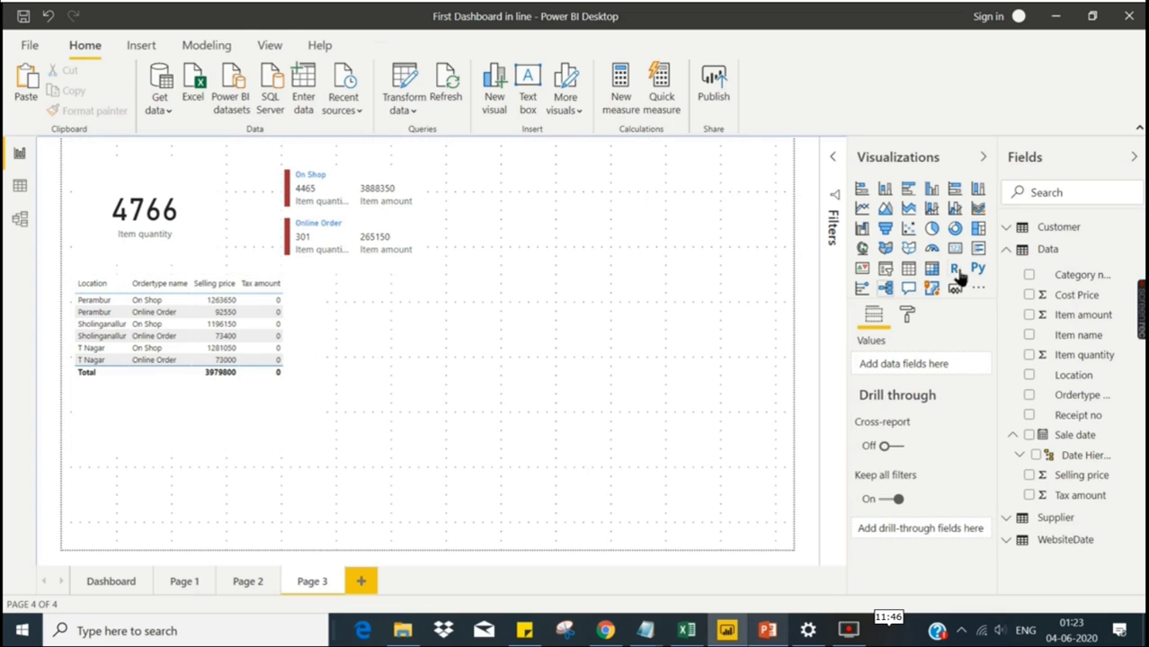
Step: Insert a widened Matrix visual beside the table, with Location as rows, Item name as columns and Item quantity as values
left_click(932, 268)
left_click_drag(266, 528, 727, 464)
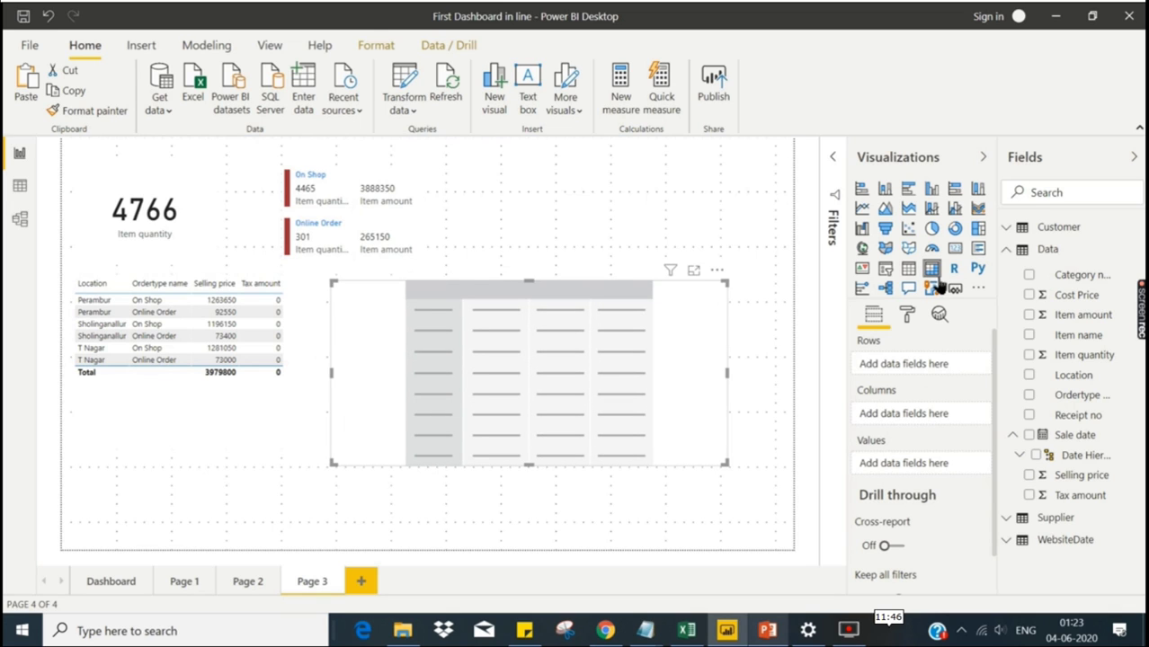
left_click(1030, 376)
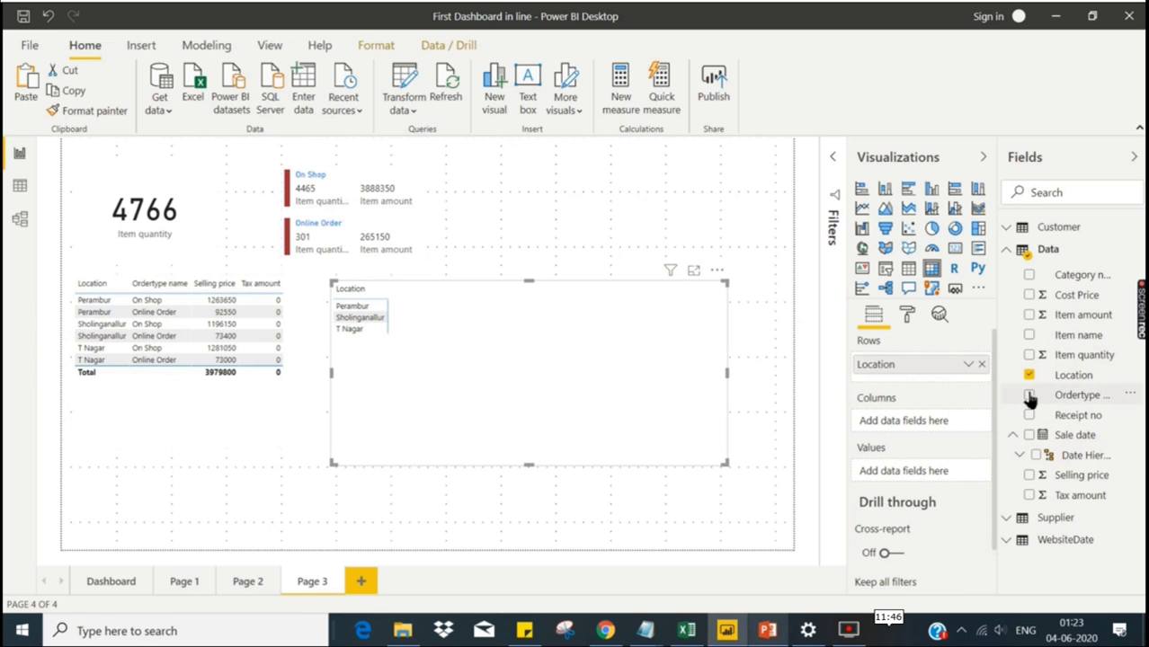
left_click(1029, 335)
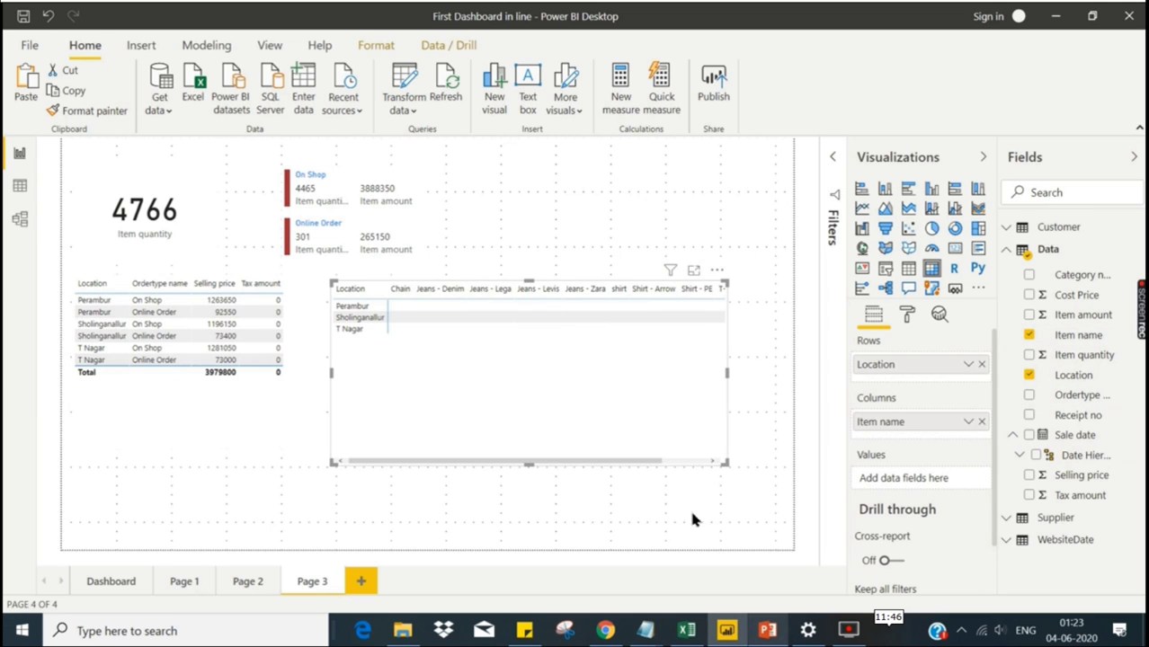
left_click_drag(725, 463, 790, 466)
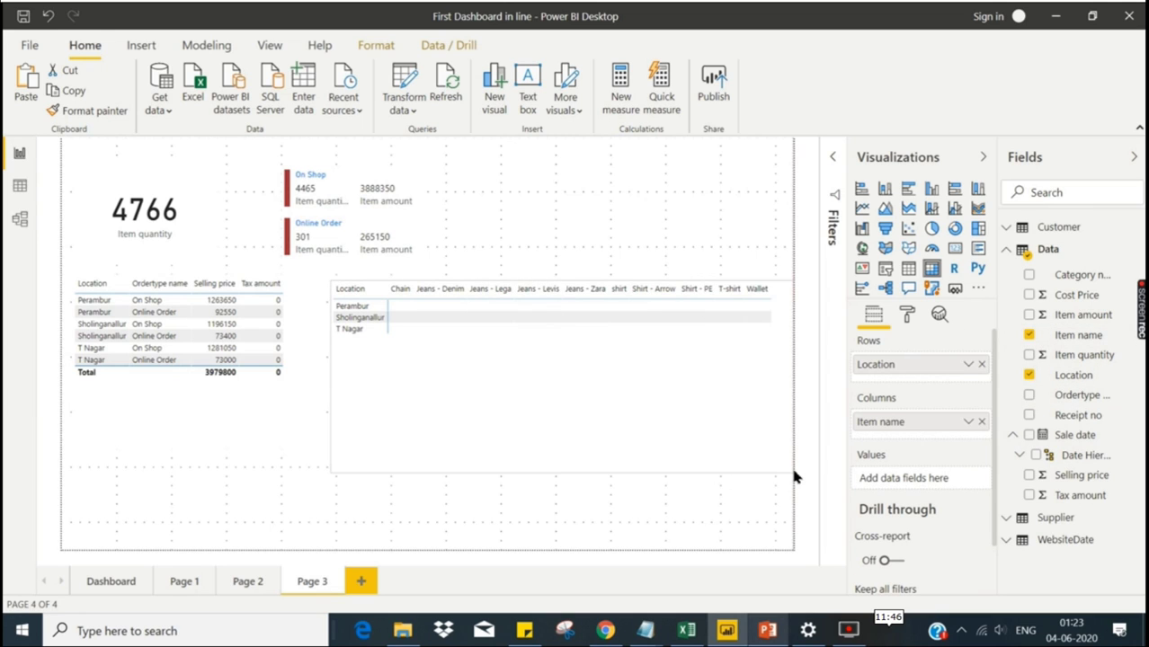
left_click(1030, 355)
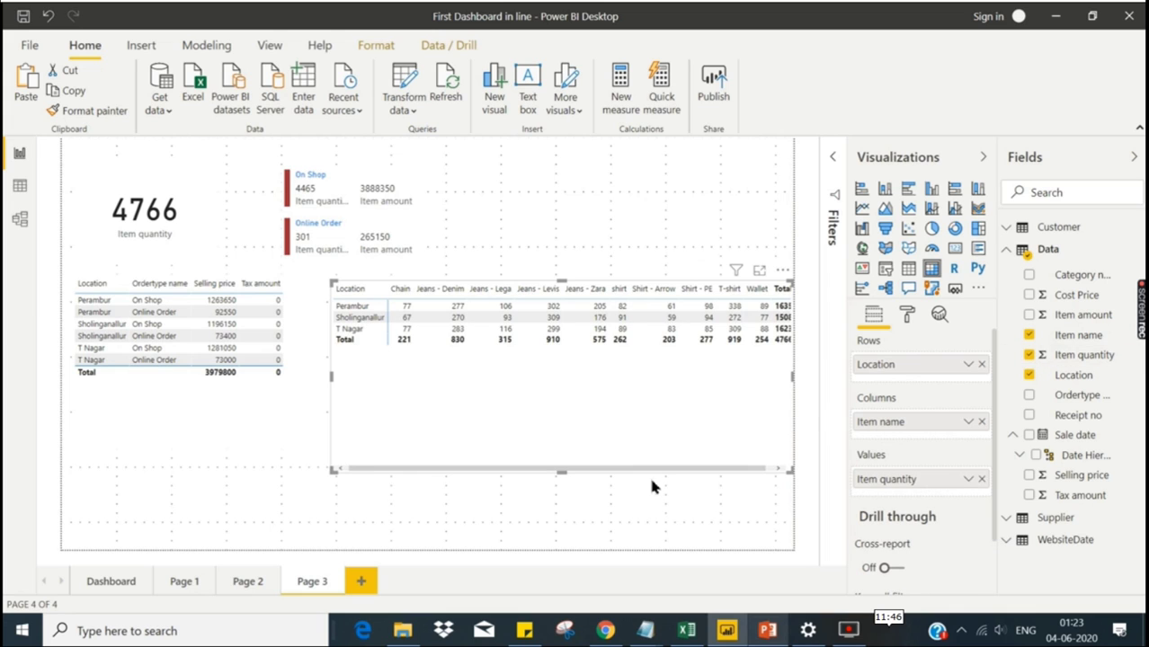
Step: Resize the matrix to fit all its columns with less height, and move the multi-row card closer to the single card
left_click_drag(561, 470, 560, 505)
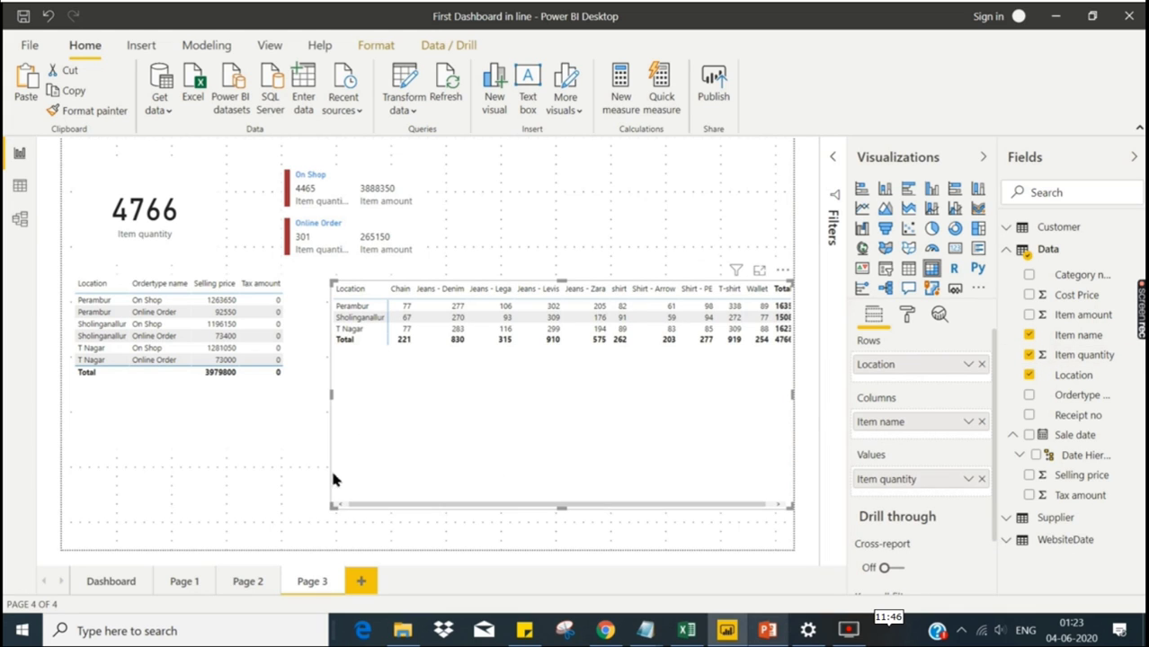
left_click_drag(332, 507, 310, 476)
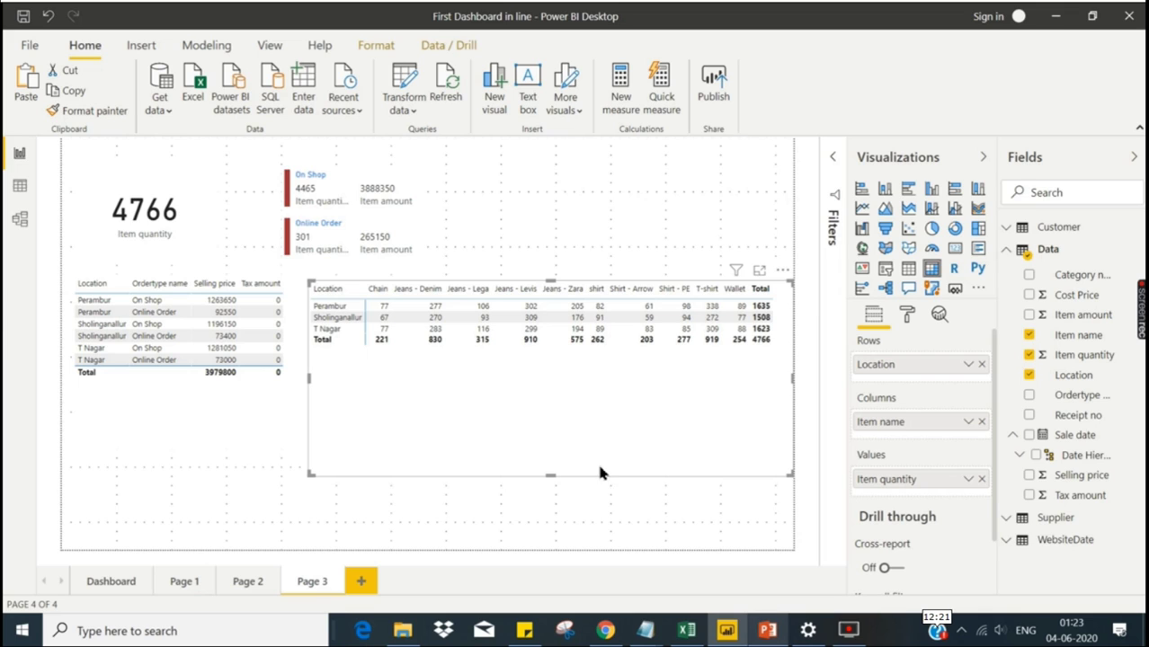
left_click_drag(555, 449, 554, 394)
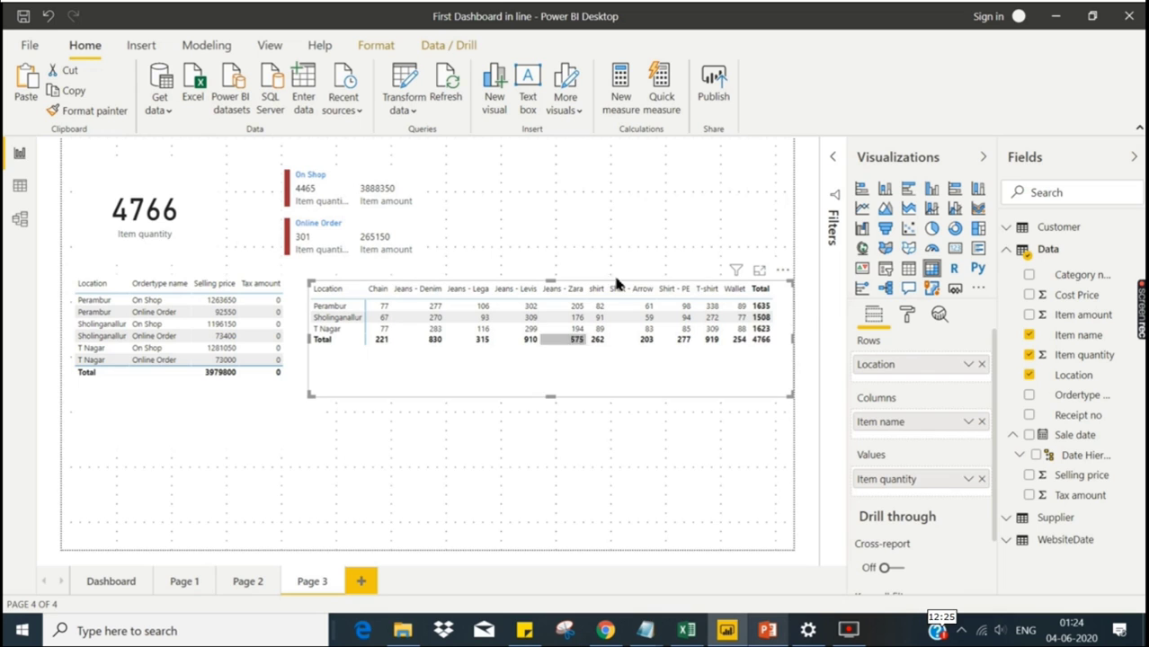
left_click_drag(308, 196, 243, 187)
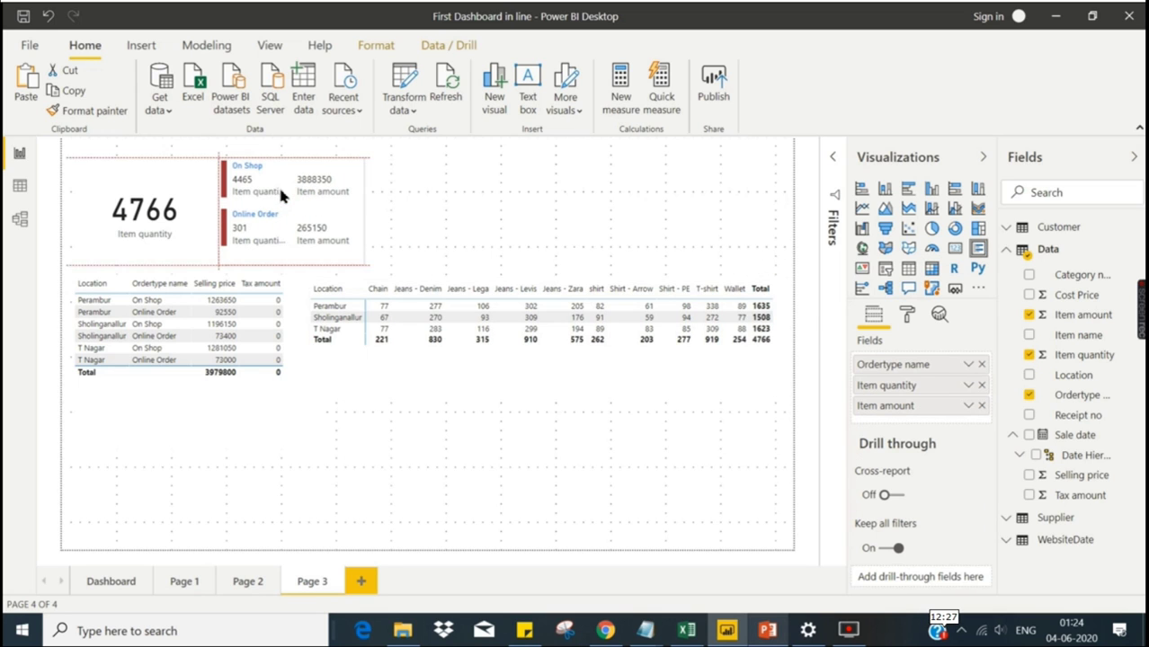
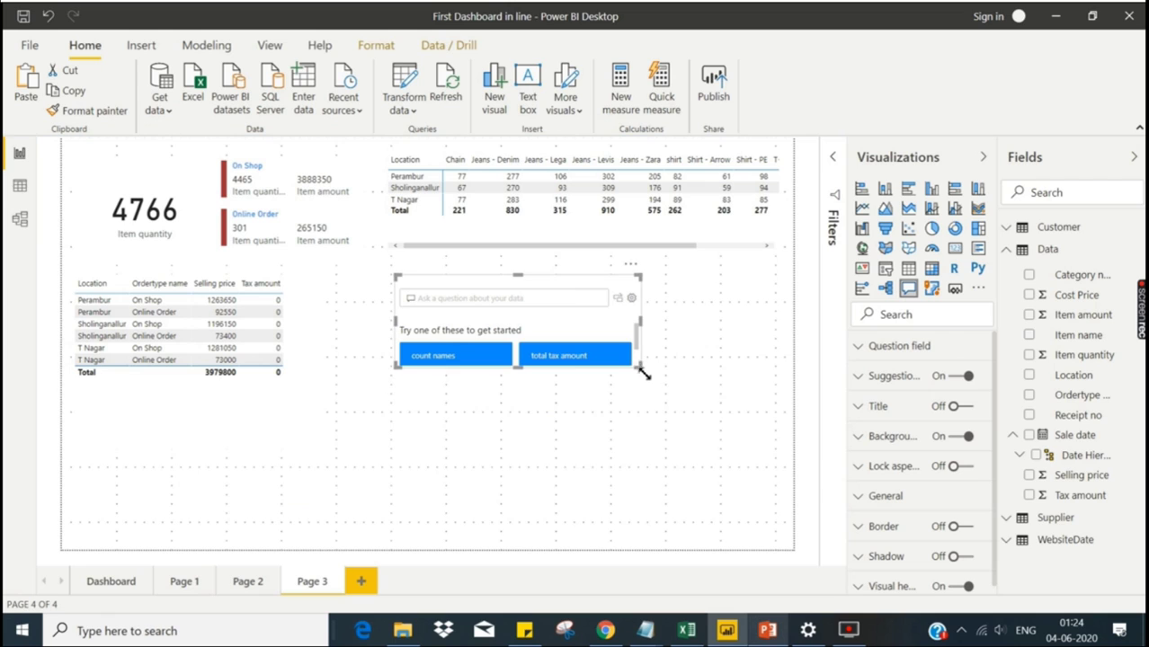
Step: Ask the Q&A visual "What is total selling price" and shrink the visual slightly in width and height
left_click(496, 304)
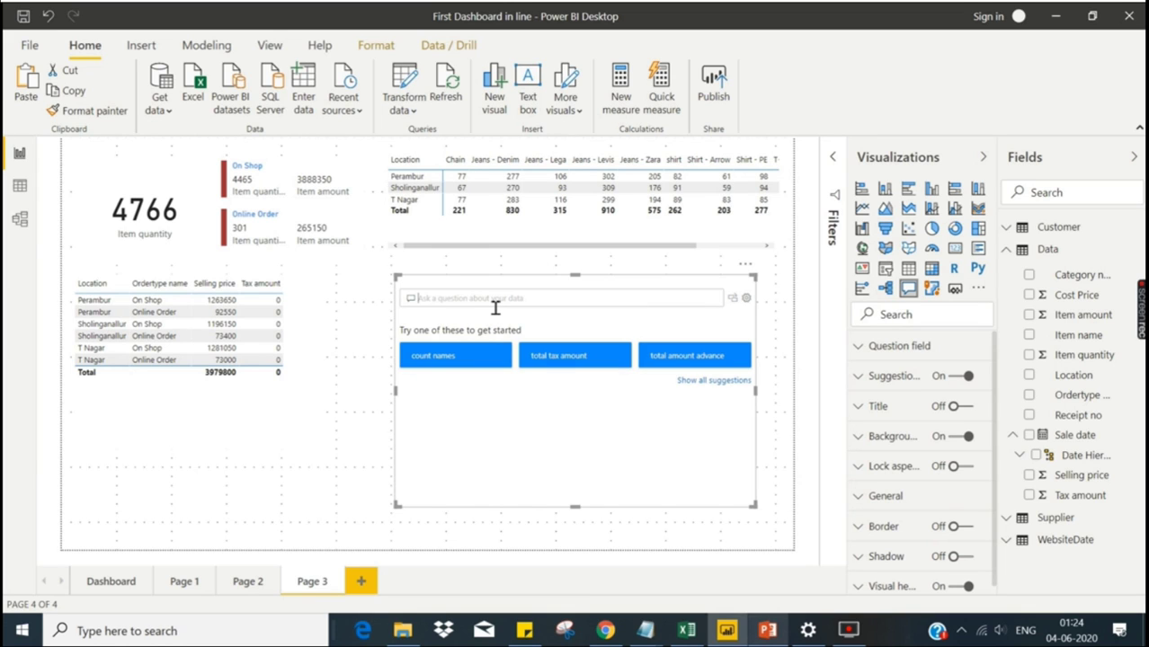
type("What is tota")
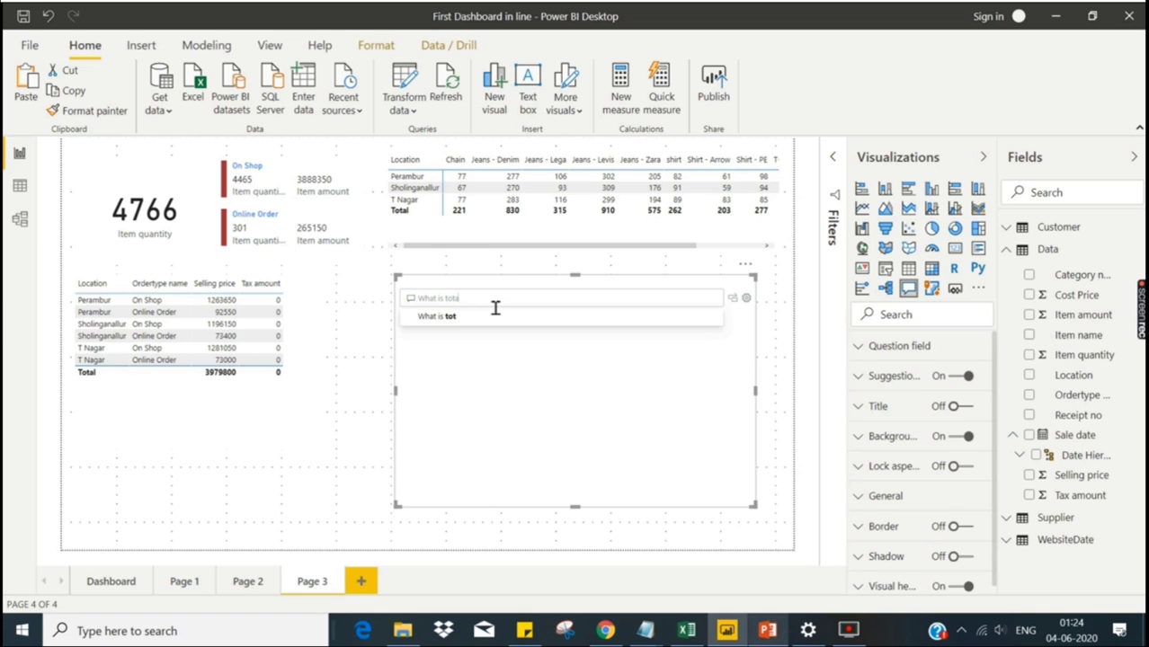
type("l Slling")
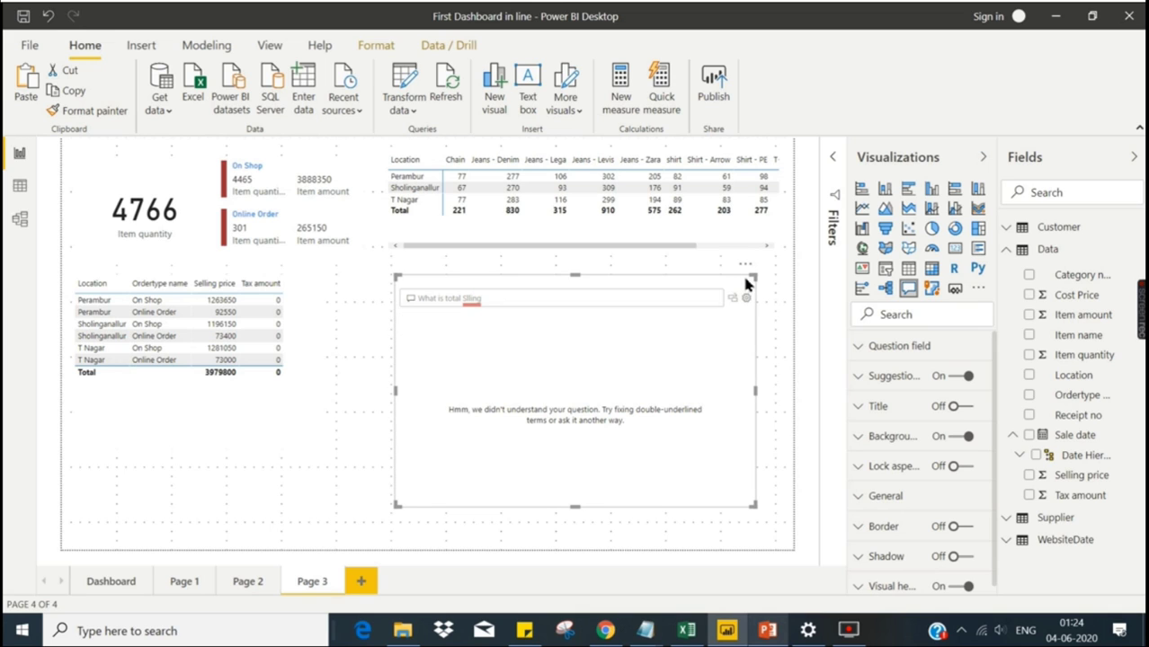
left_click_drag(757, 281, 718, 303)
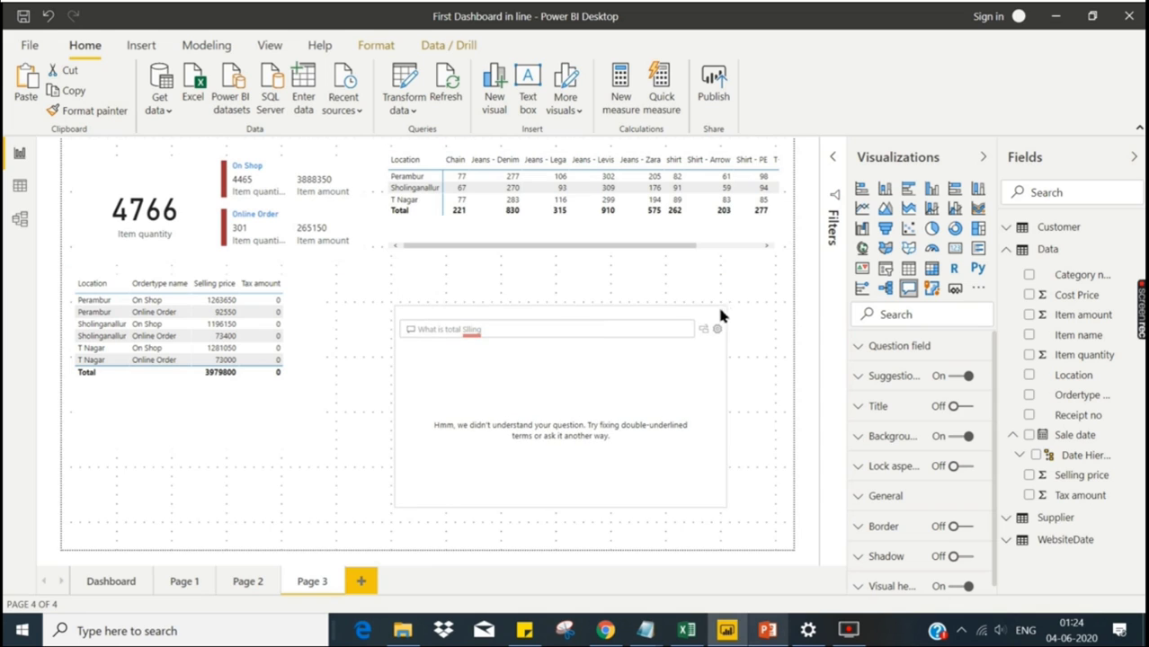
left_click(567, 329)
key("BackSpace")
key("BackSpace")
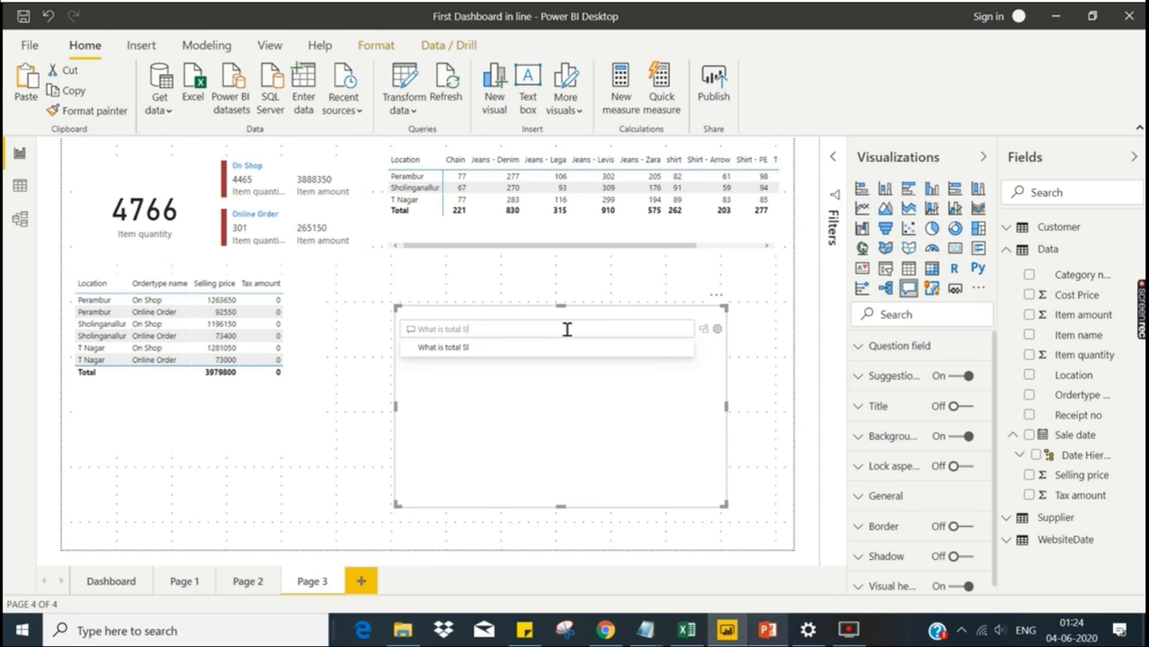
key("BackSpace")
type("elli")
left_click(511, 348)
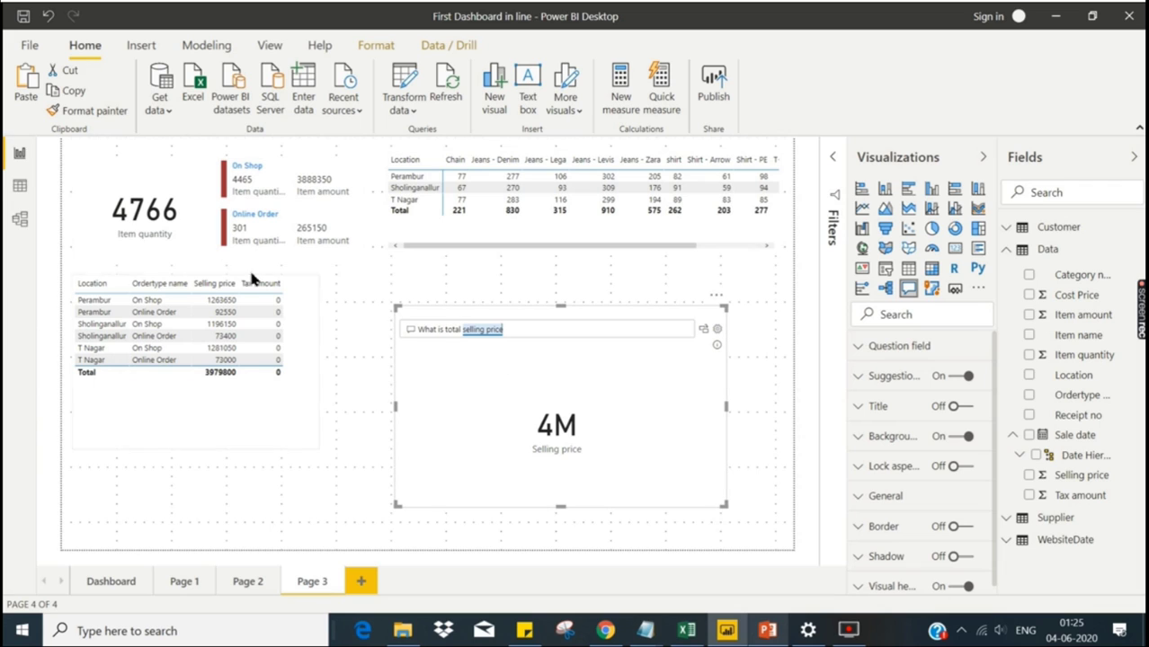
Step: Change the Q&A visual's question to "What is total item quantity"
left_click(491, 333)
left_click_drag(491, 333, 541, 339)
key("BackSpace")
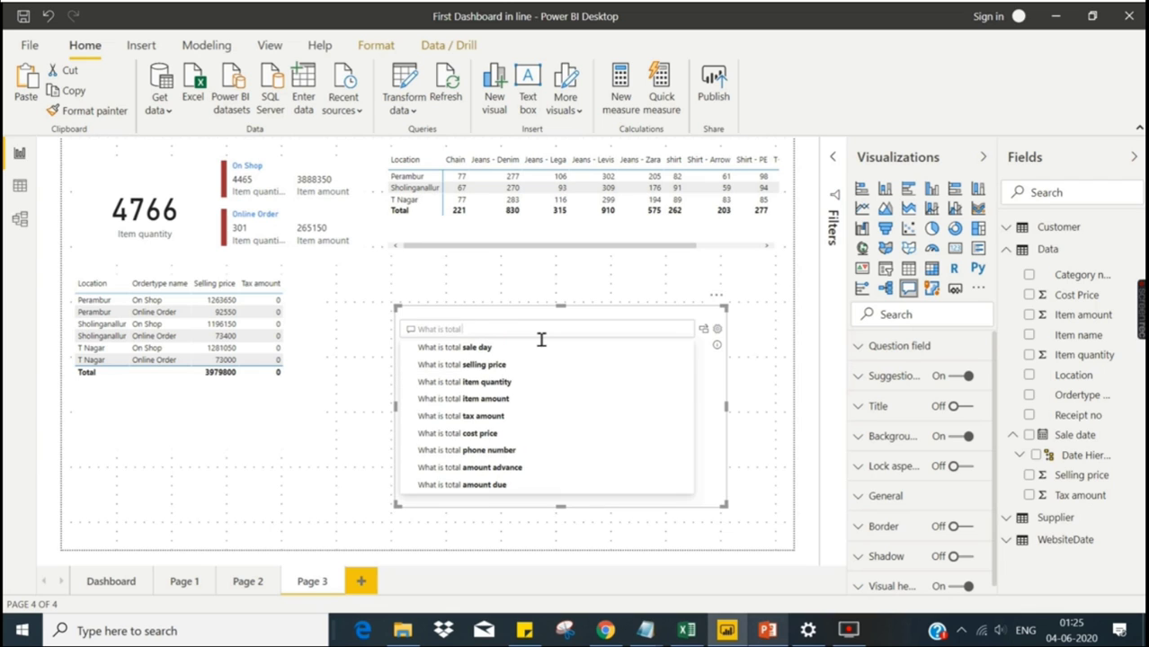
left_click(506, 383)
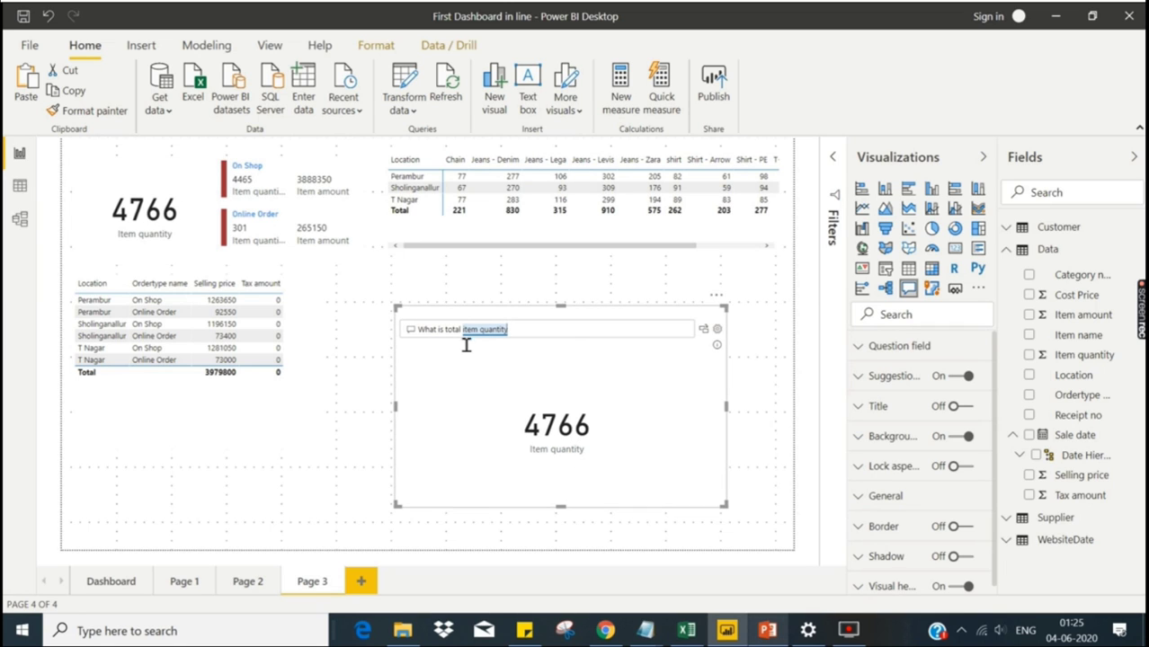
key("Escape")
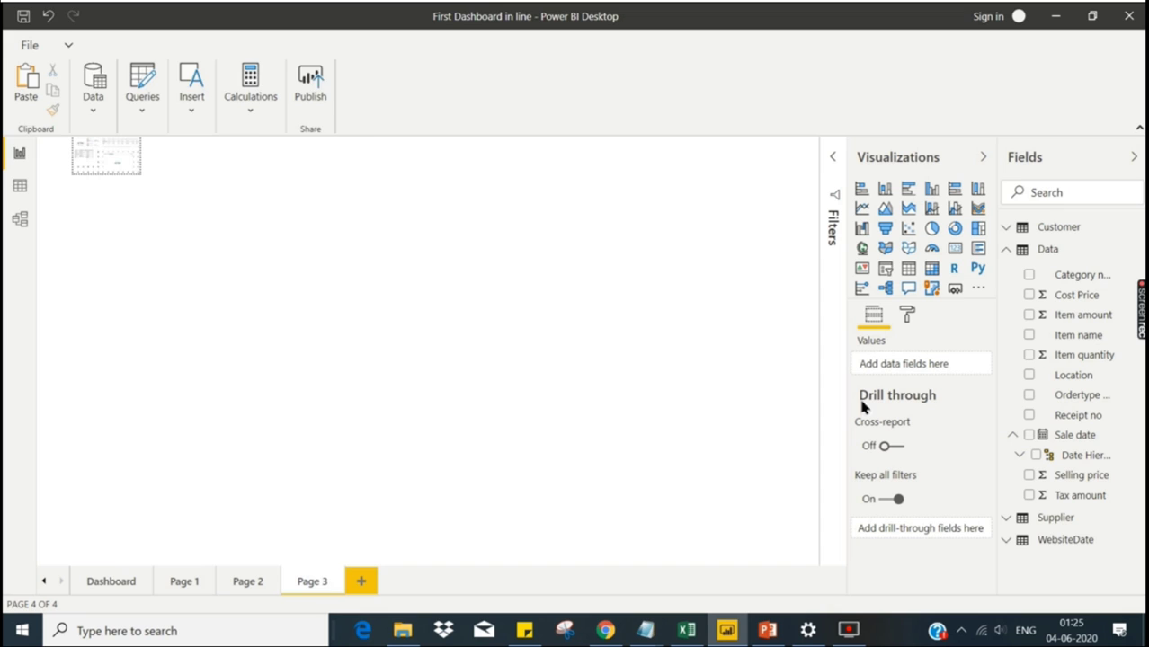
Step: On the Dashboard page, free a strip above the visuals by lowering both cards and the upper edges of the bar and line charts
left_click(123, 582)
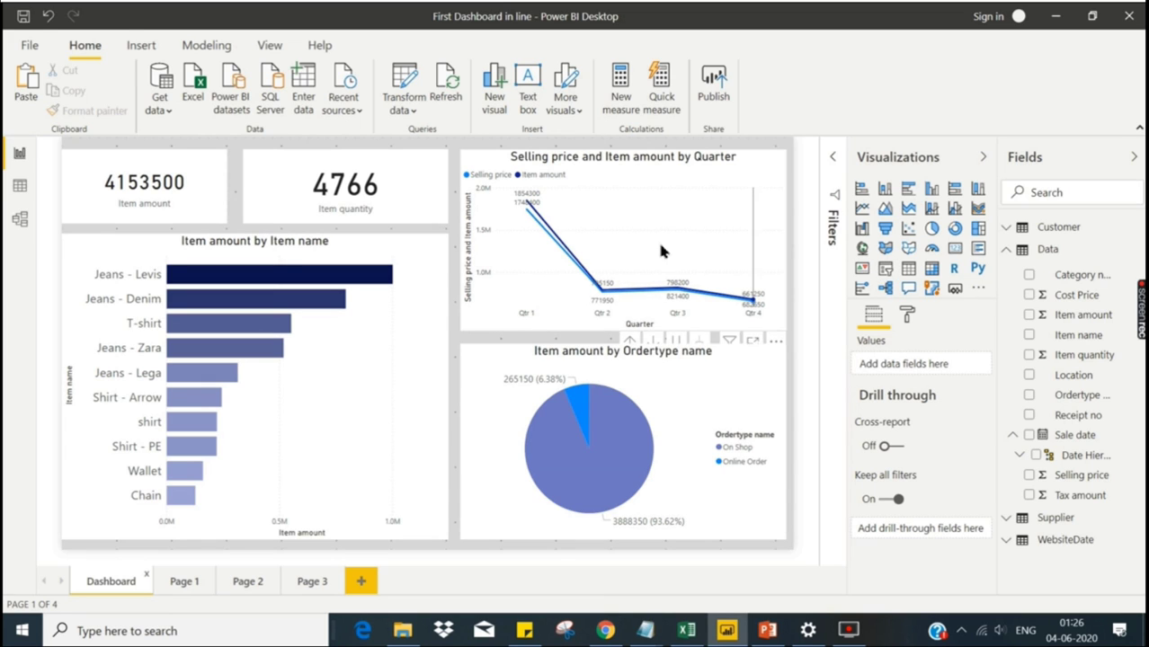
left_click(397, 360)
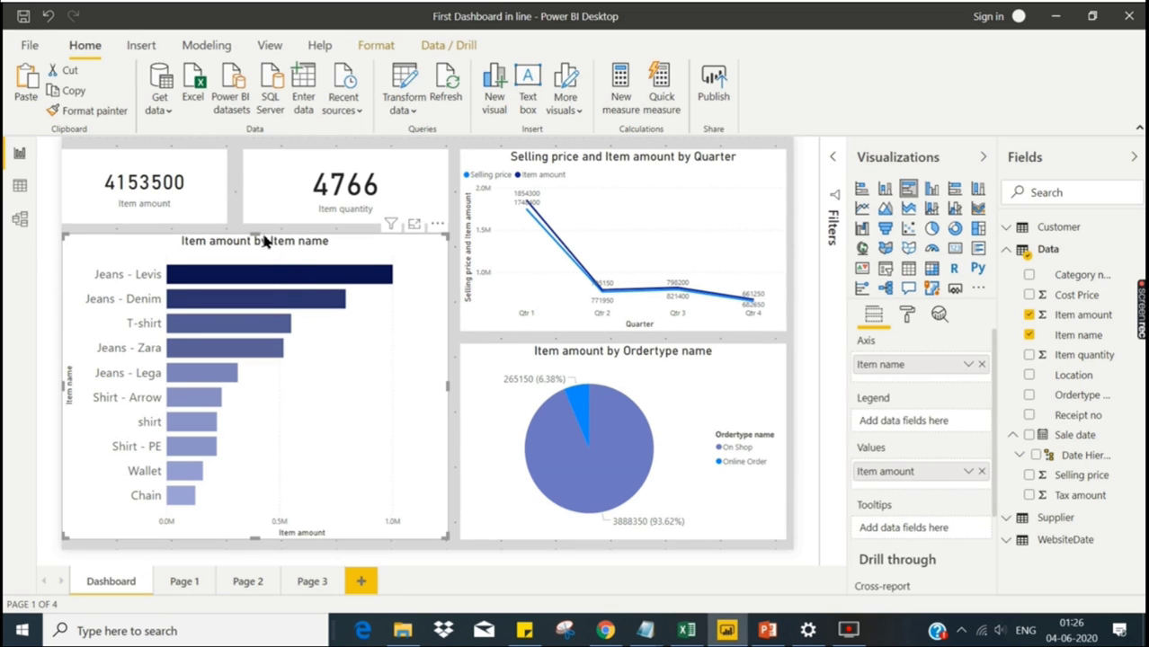
key("Escape")
left_click(258, 236)
left_click_drag(258, 234, 256, 290)
left_click_drag(197, 187, 197, 212)
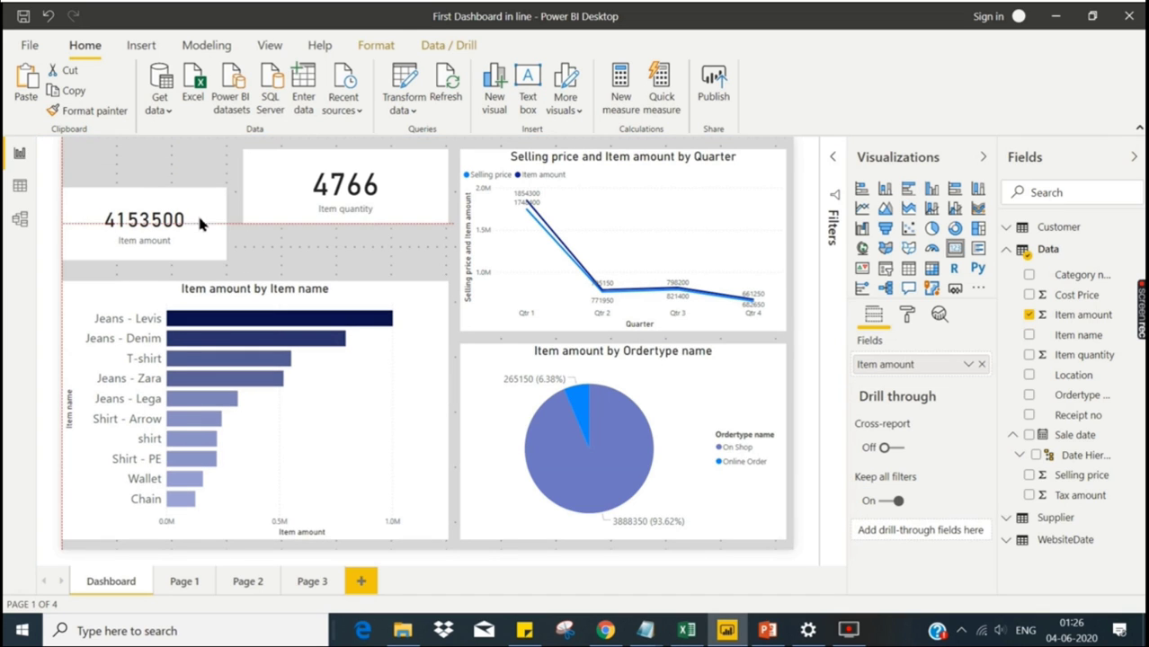
left_click_drag(283, 218, 293, 243)
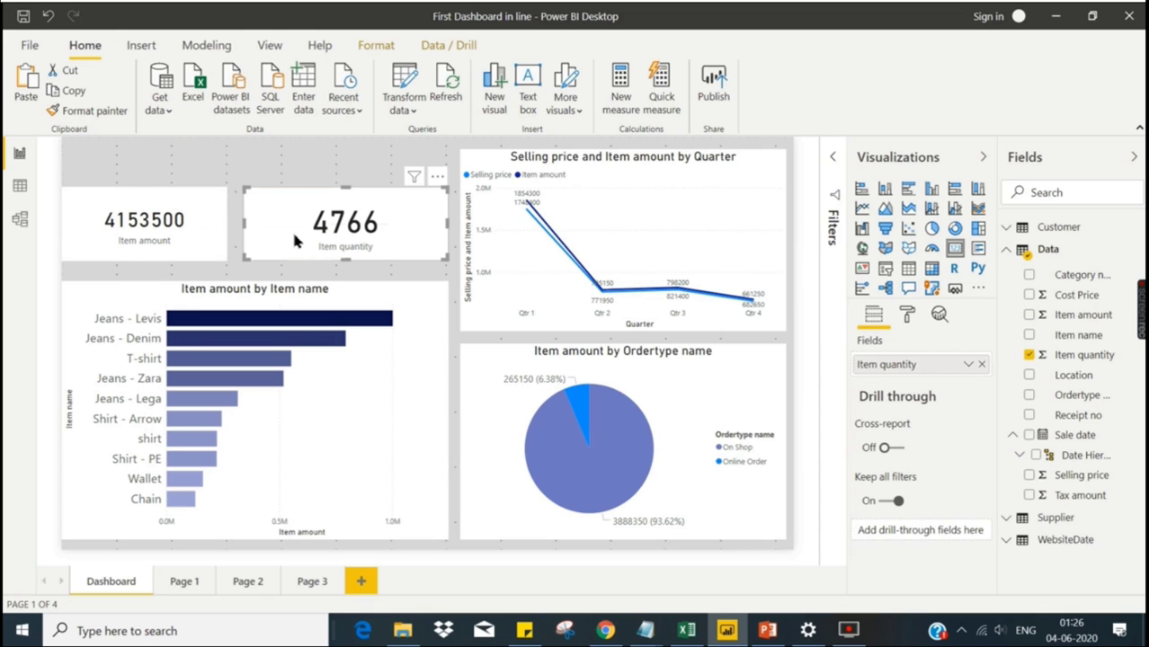
left_click(621, 155)
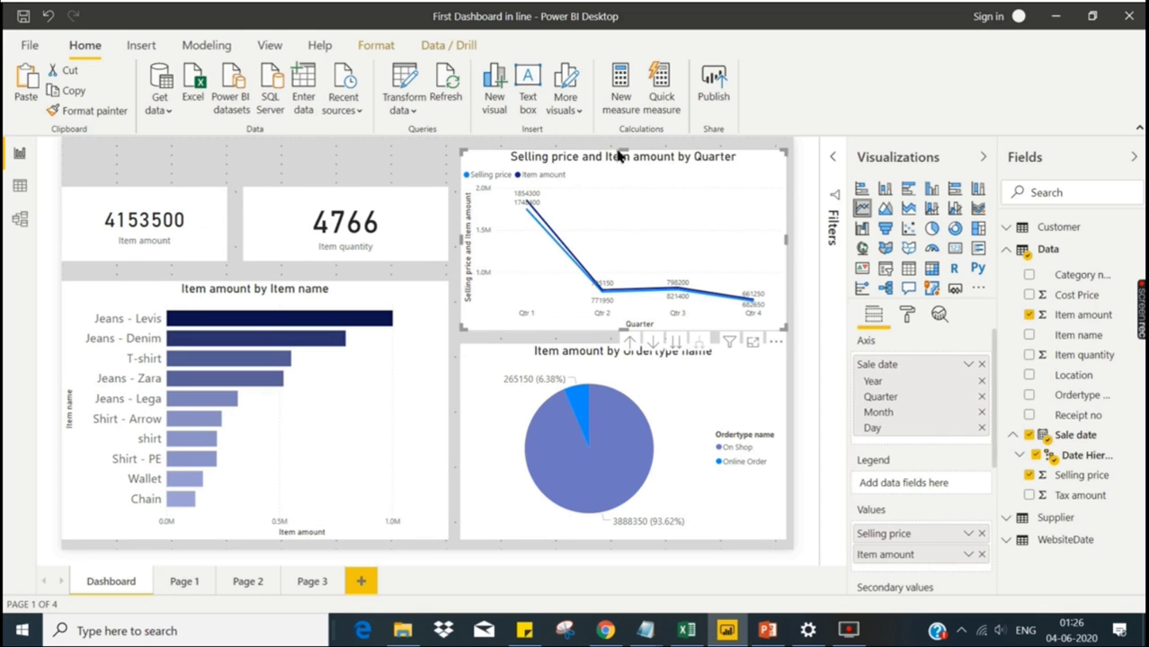
left_click_drag(621, 155, 621, 194)
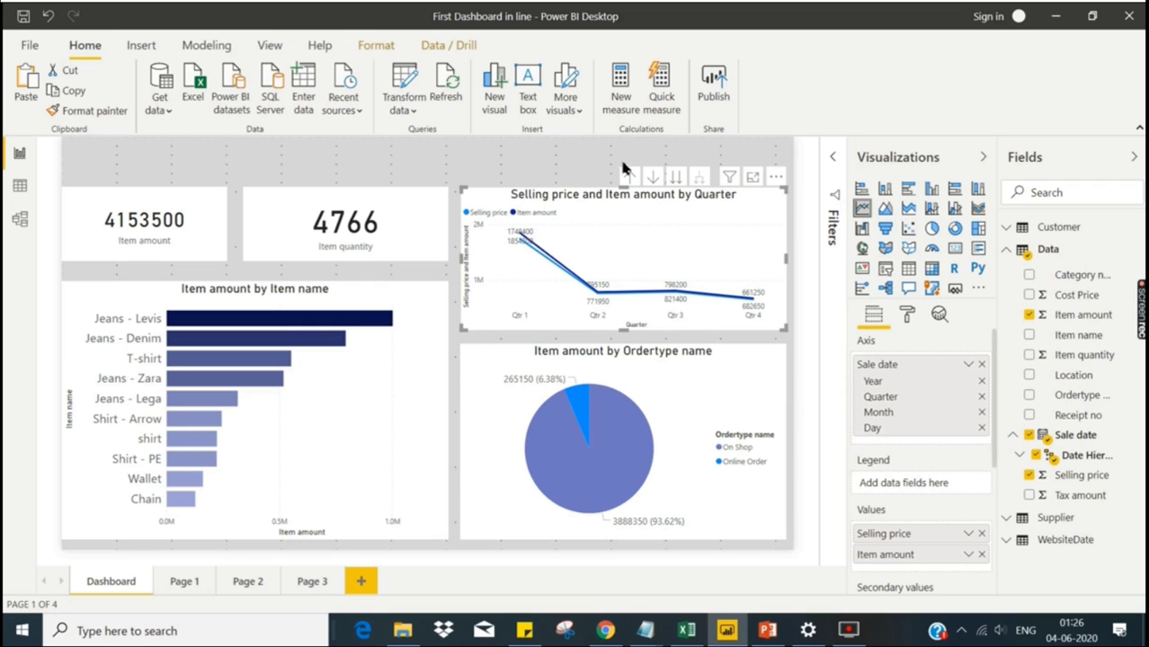
Step: Insert a Slicer visual at the upper edge of the dashboard with Location as its field
left_click(589, 162)
left_click(885, 270)
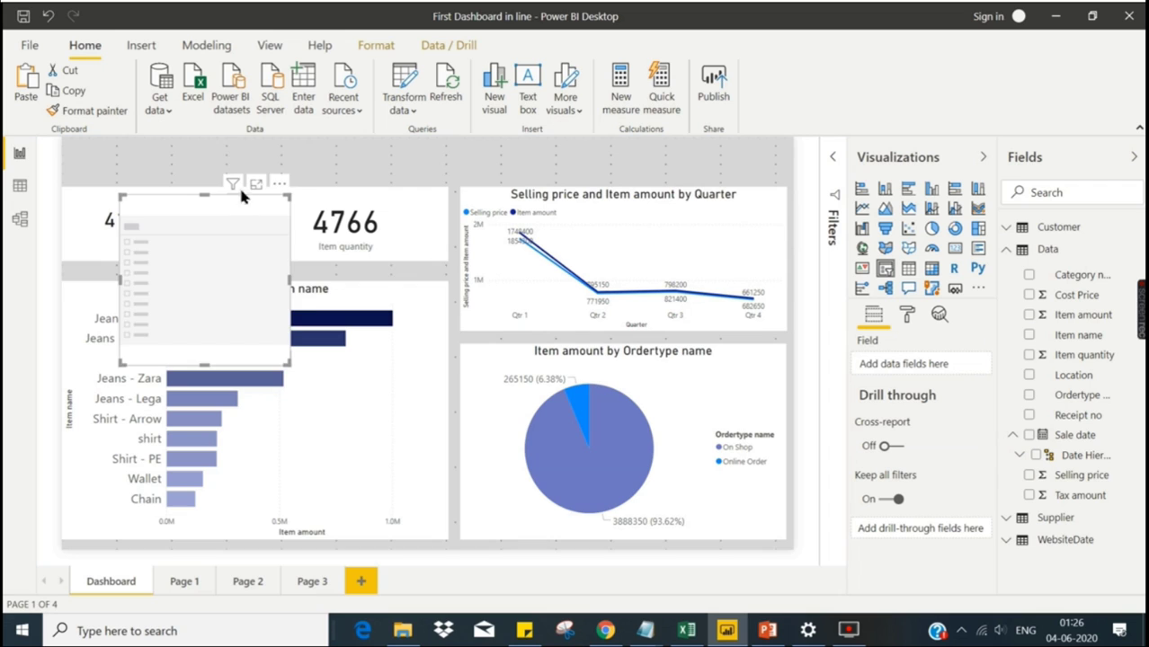
left_click_drag(239, 185, 268, 144)
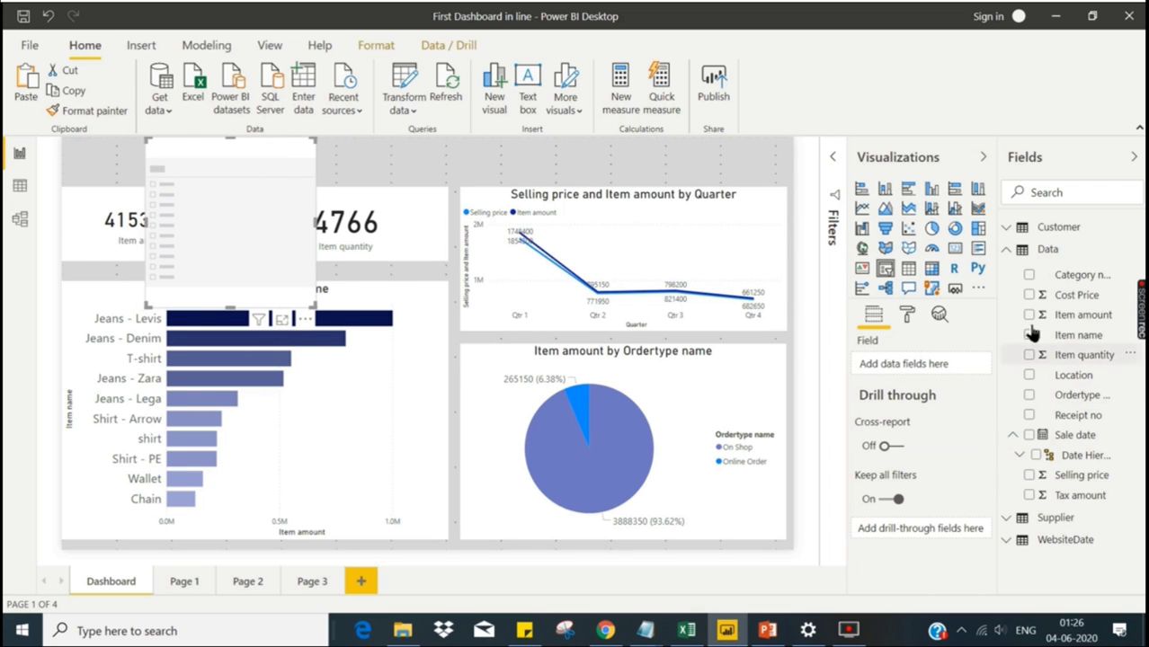
left_click(1029, 376)
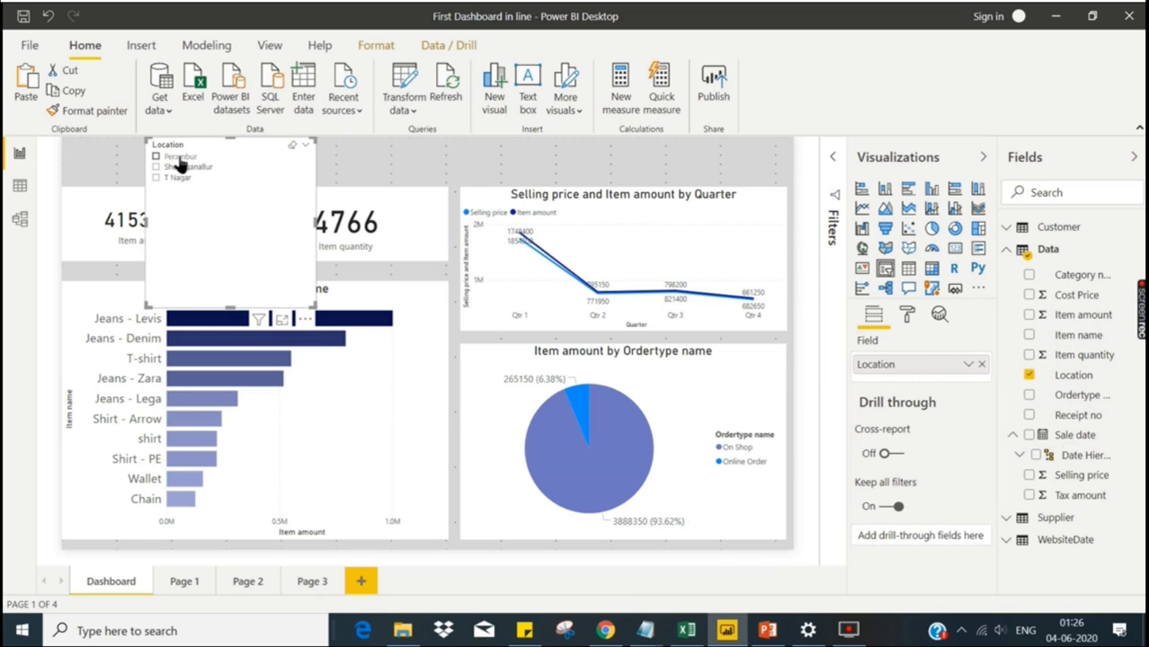
Step: Filter the dashboard by T Nagar, Sholinganallur and Perambur in turn, and shorten the slicer to fit above the cards
left_click(178, 176)
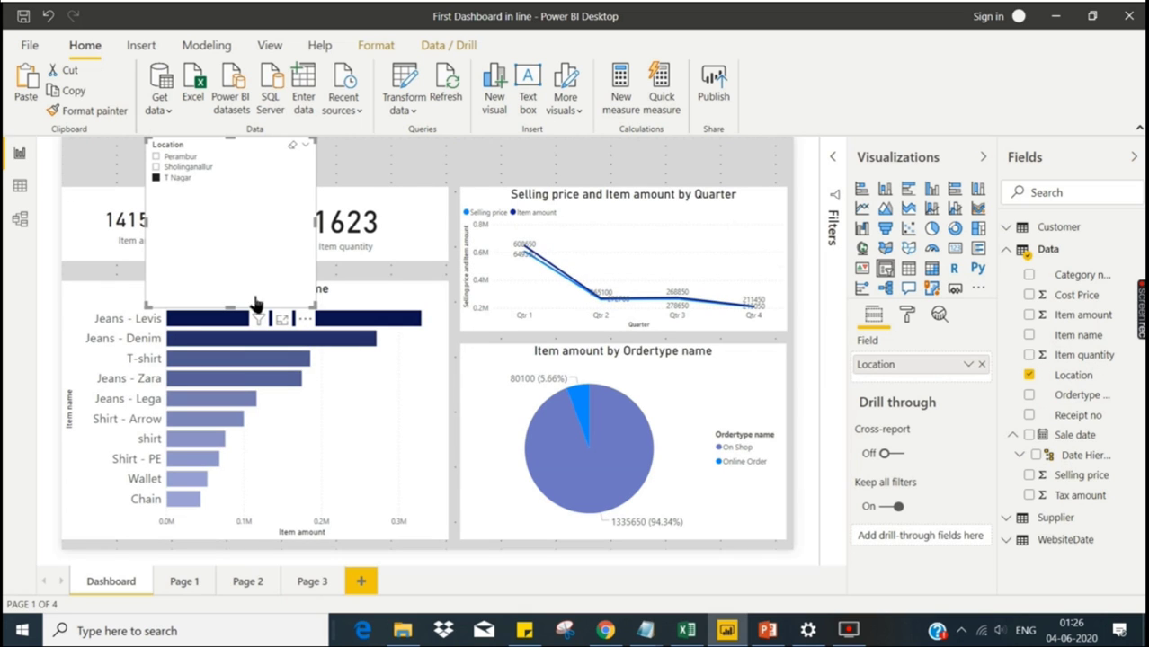
left_click_drag(232, 306, 237, 186)
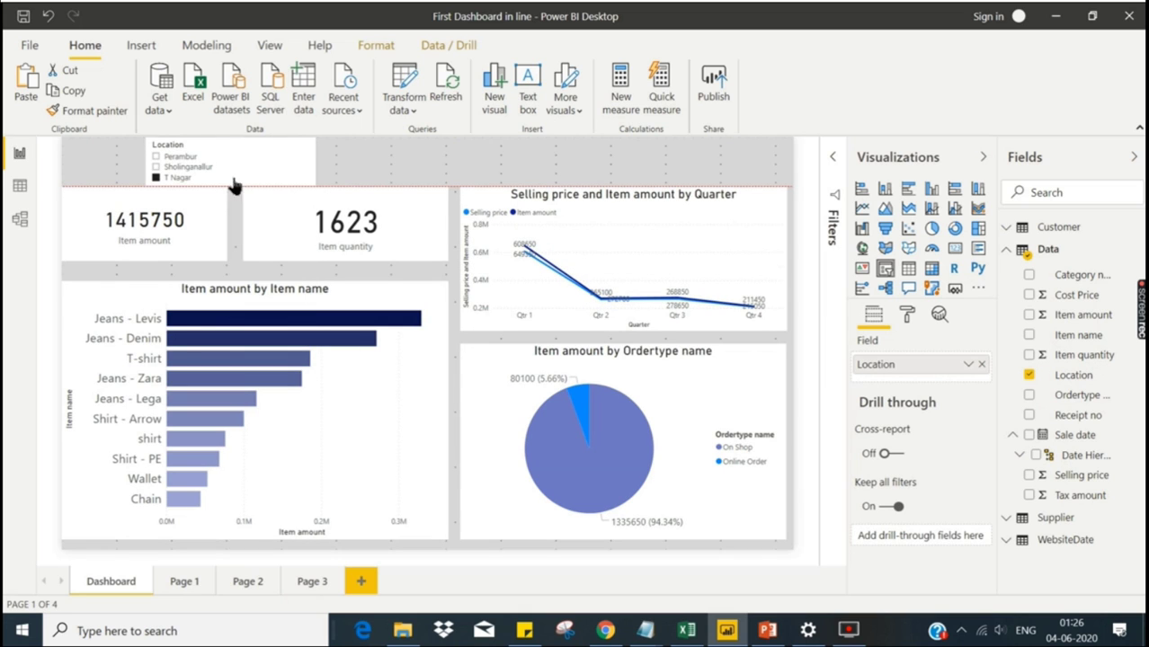
left_click(184, 165)
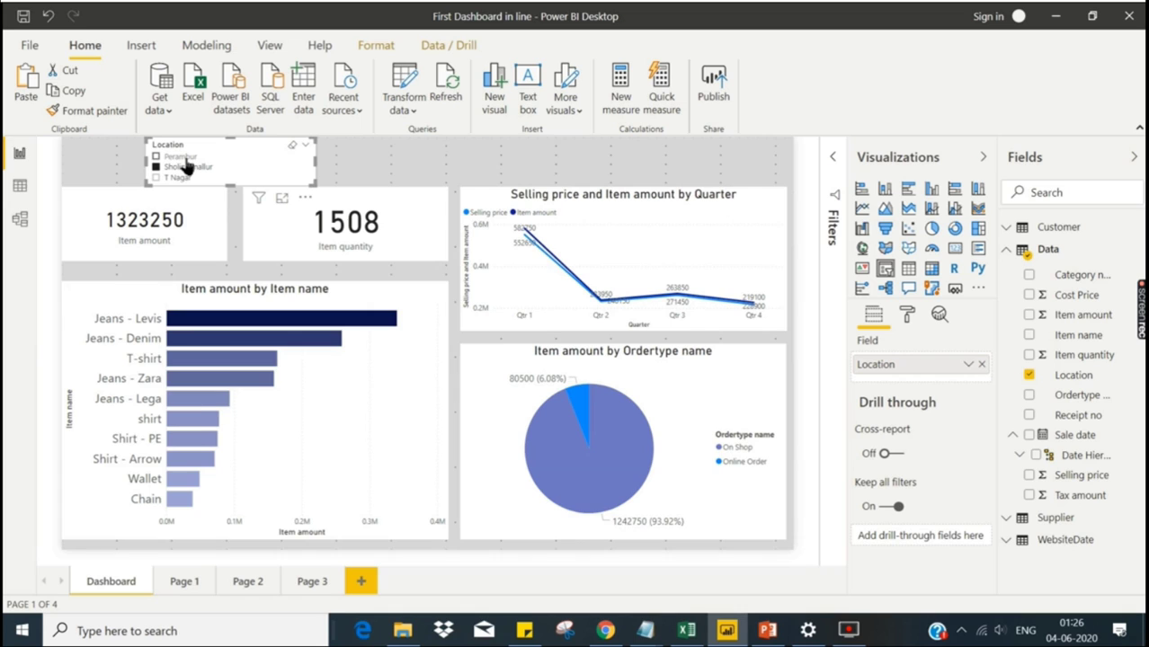
left_click(184, 157)
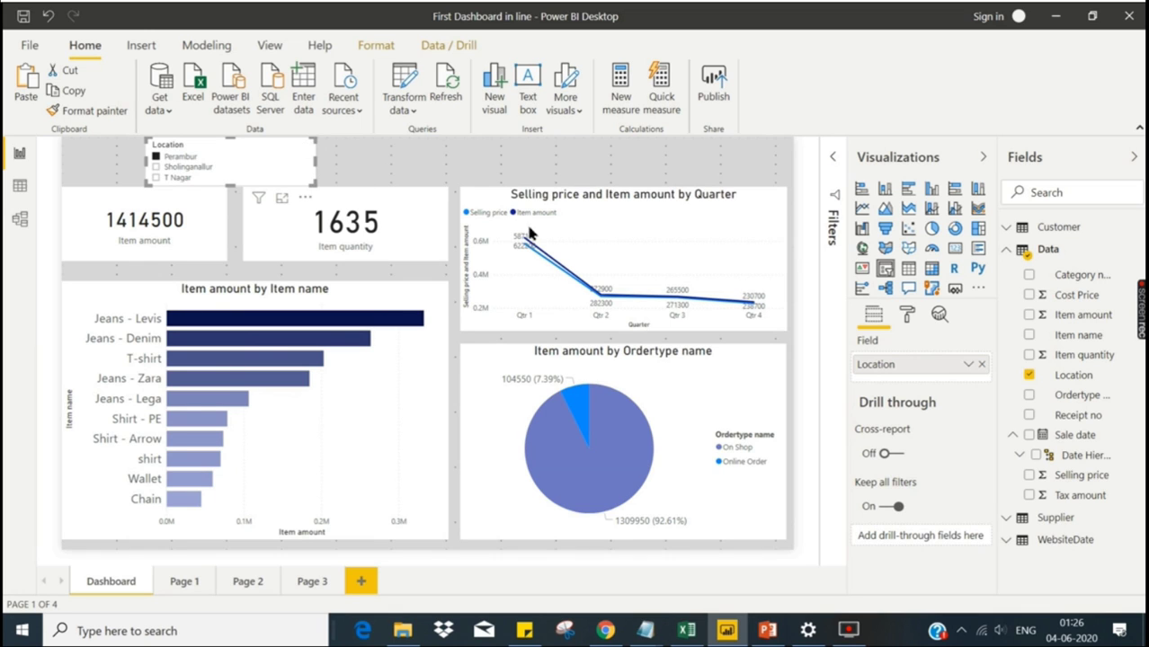
Step: Set the slicer's orientation to Horizontal and stretch it from the page's left edge across most of the dashboard
left_click(909, 316)
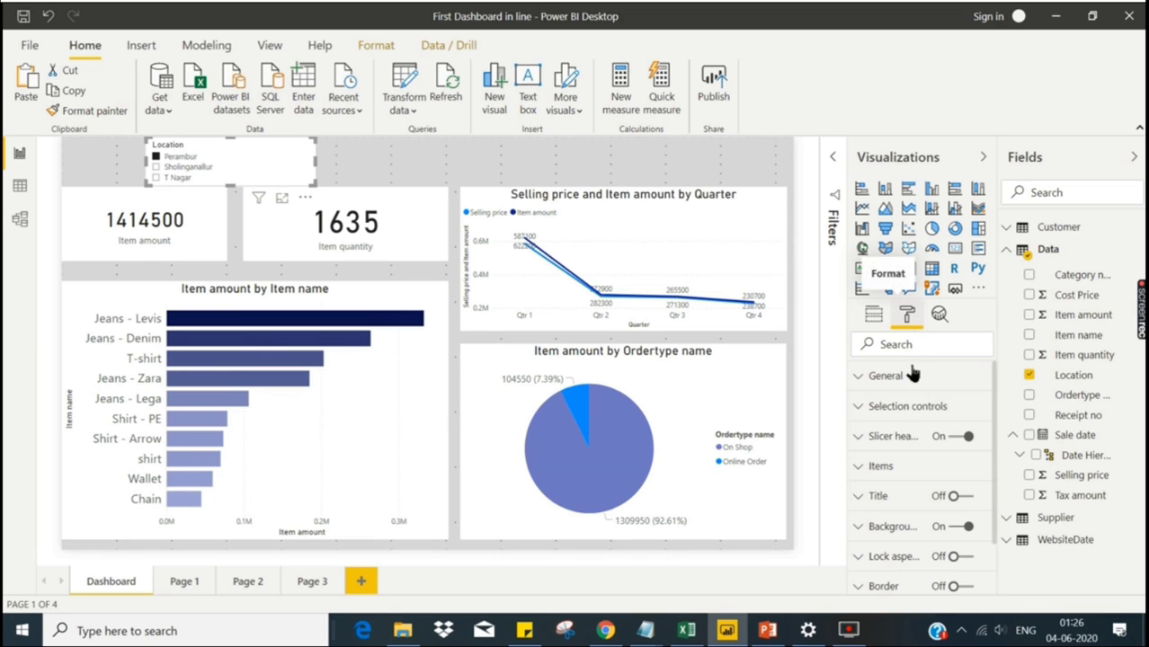
left_click(912, 376)
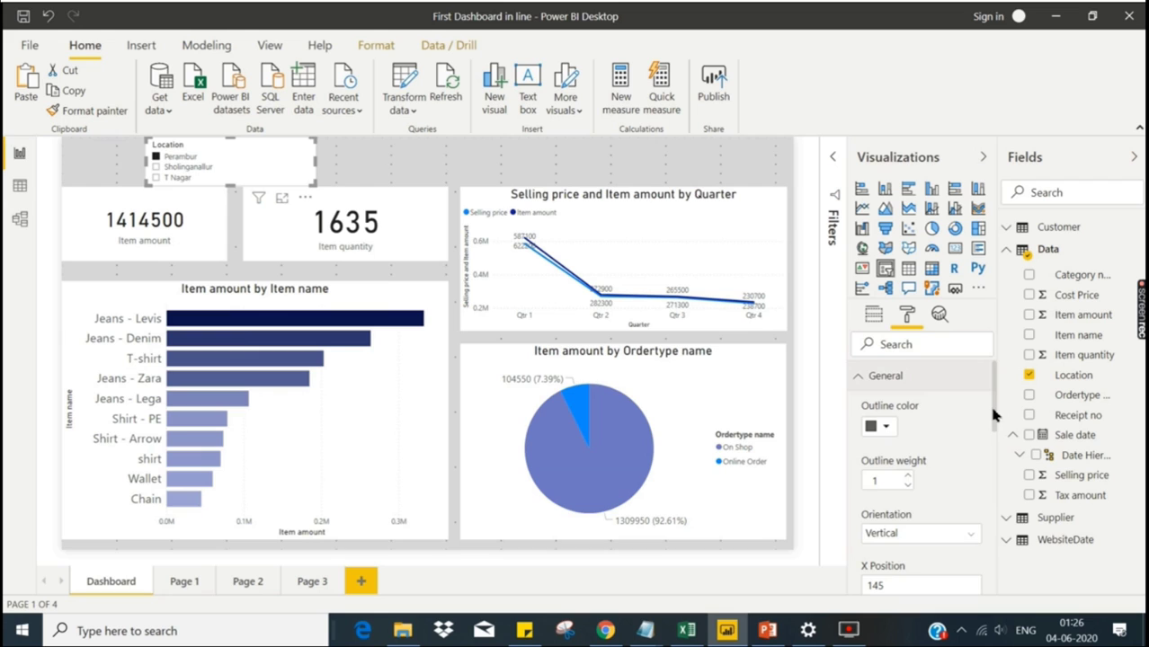
scroll(909, 432, "down", 3)
left_click(908, 428)
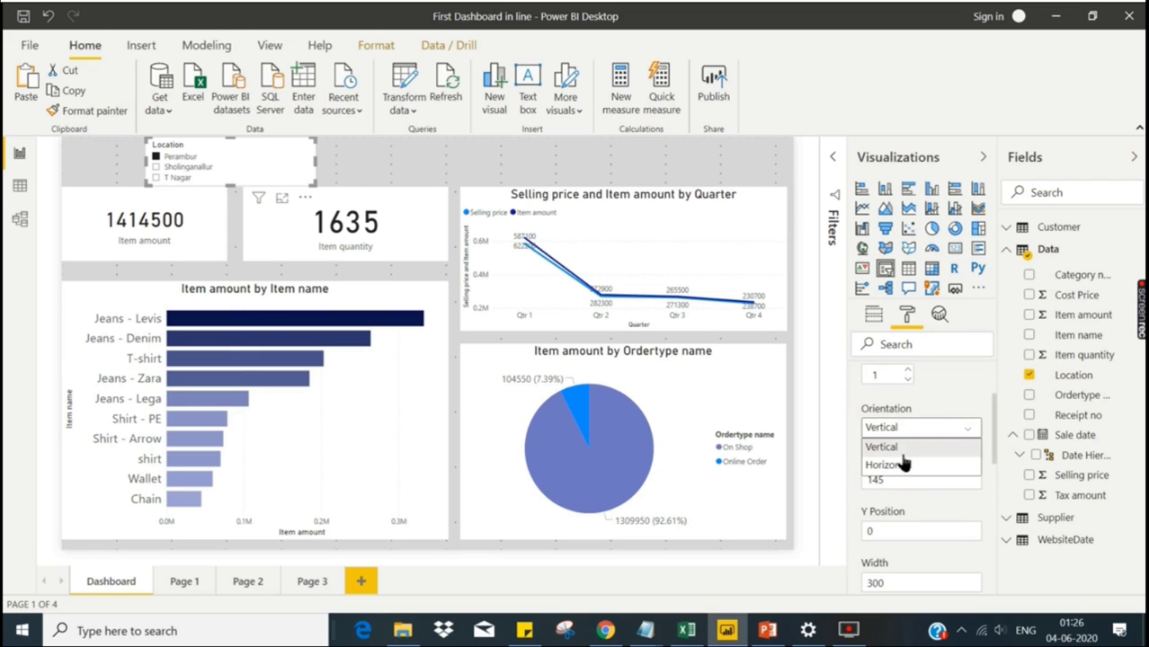
left_click(904, 464)
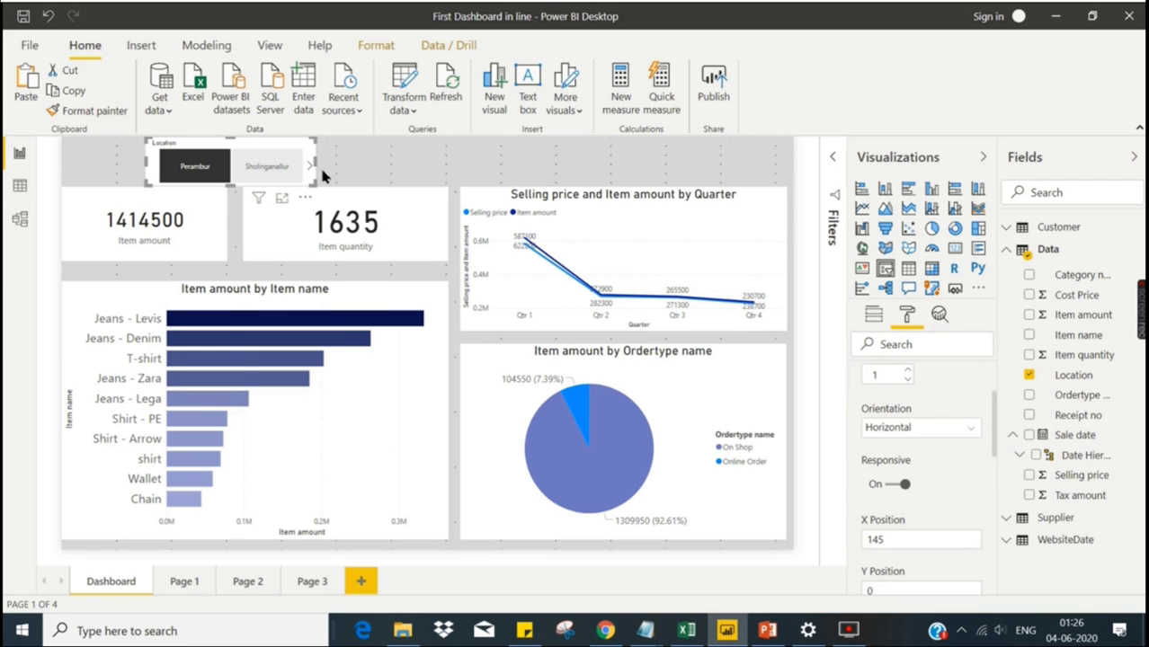
left_click_drag(321, 171, 754, 166)
left_click_drag(148, 162, 63, 162)
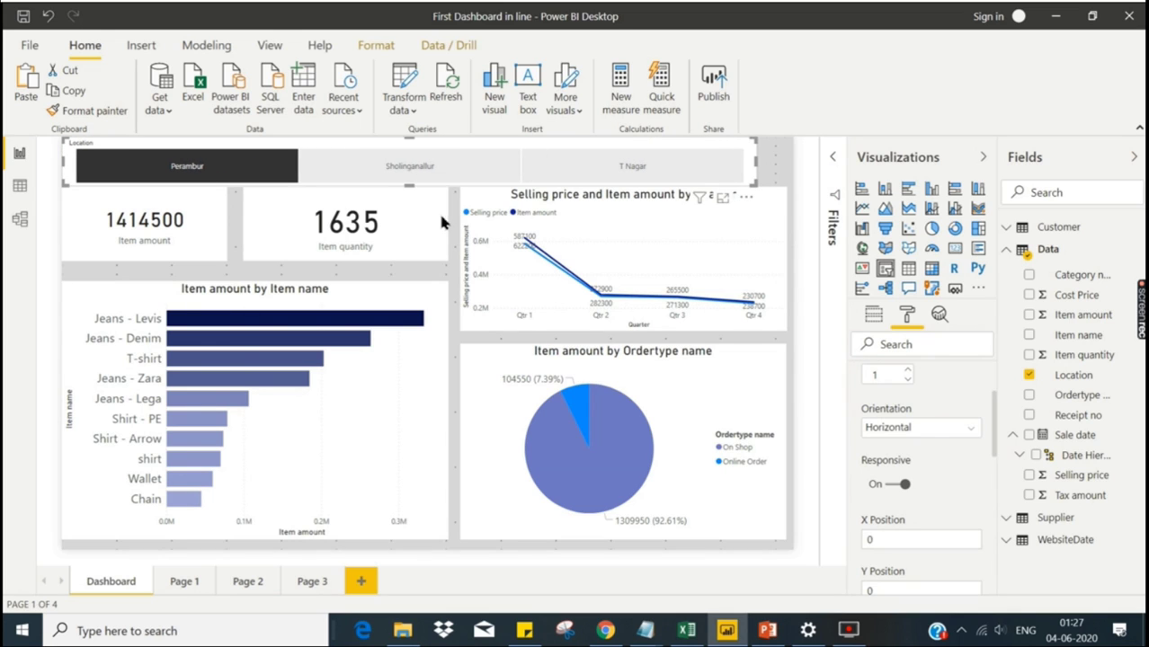
Step: Filter the dashboard by Sholinganallur and T Nagar with the horizontal slicer, and clear the location selection
left_click(376, 166)
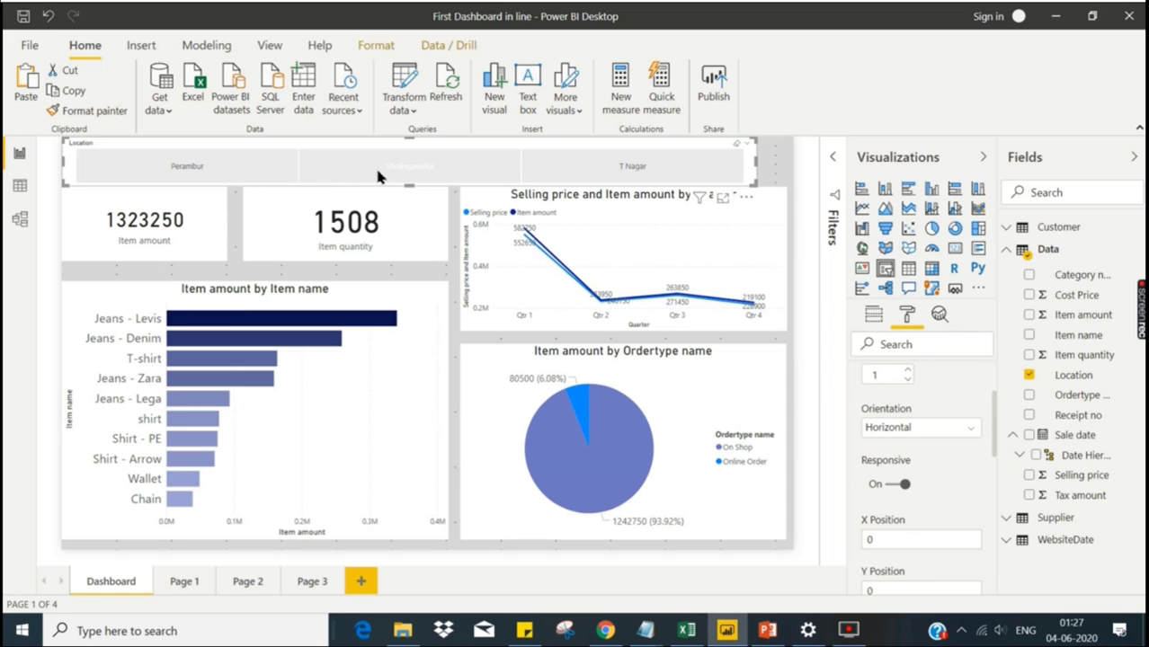
left_click(598, 155)
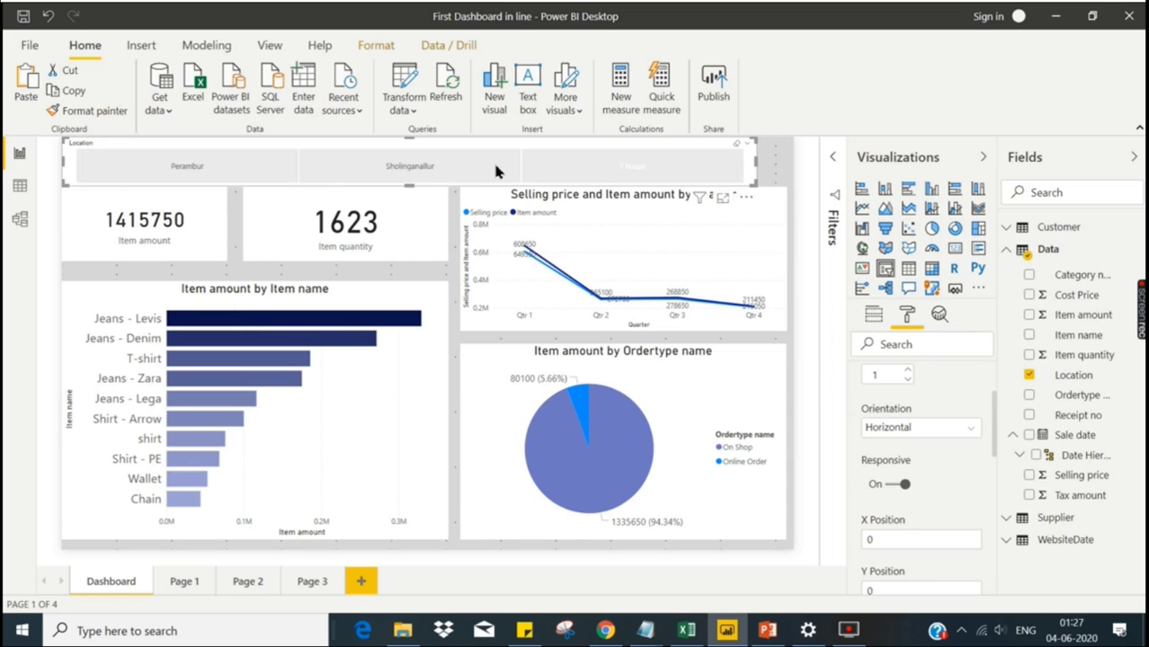
left_click(385, 166)
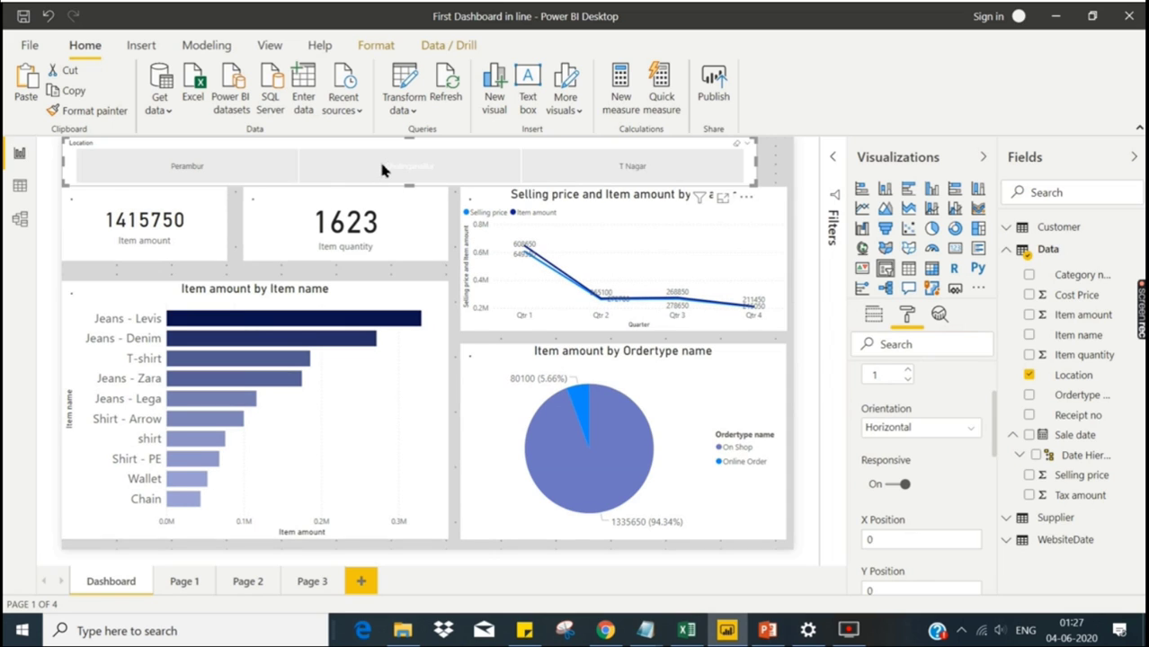
double_click(250, 173)
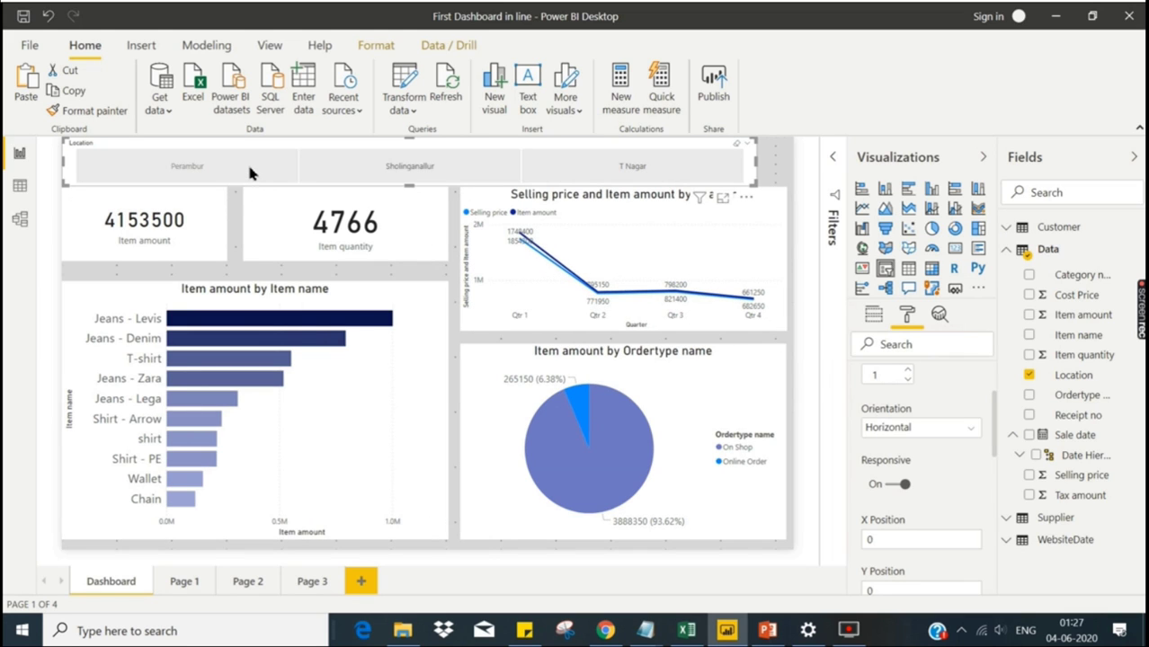
left_click(455, 221)
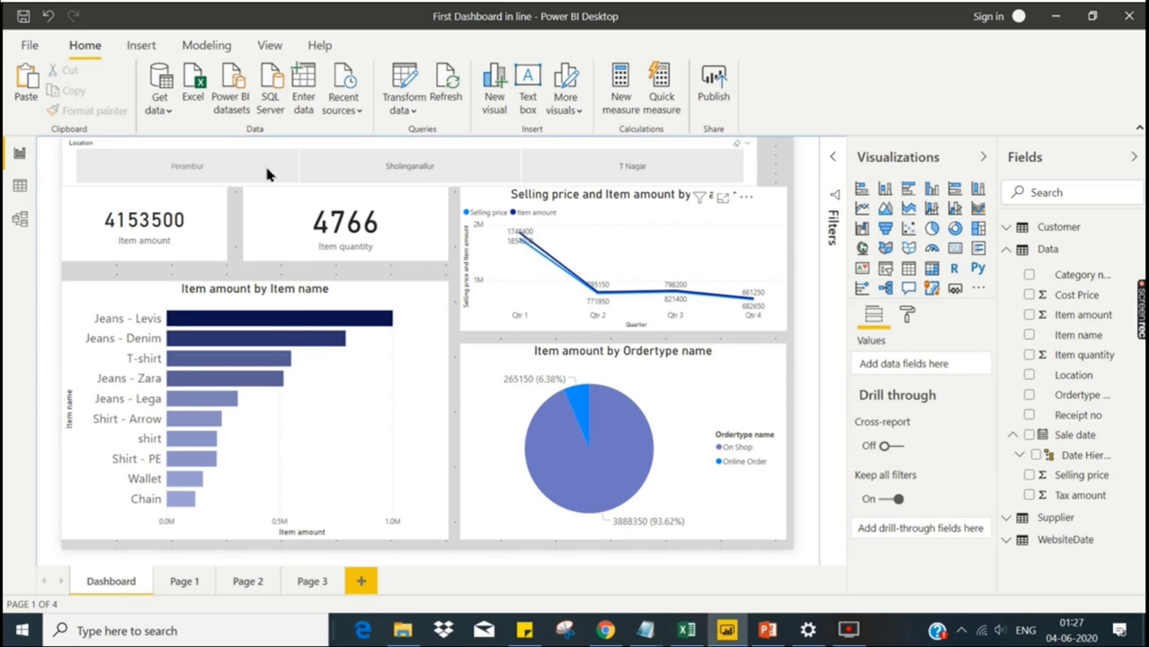
Step: Filter the dashboard by Perambur and by Sholinganallur, and clear the slicer's selection again
left_click(207, 164)
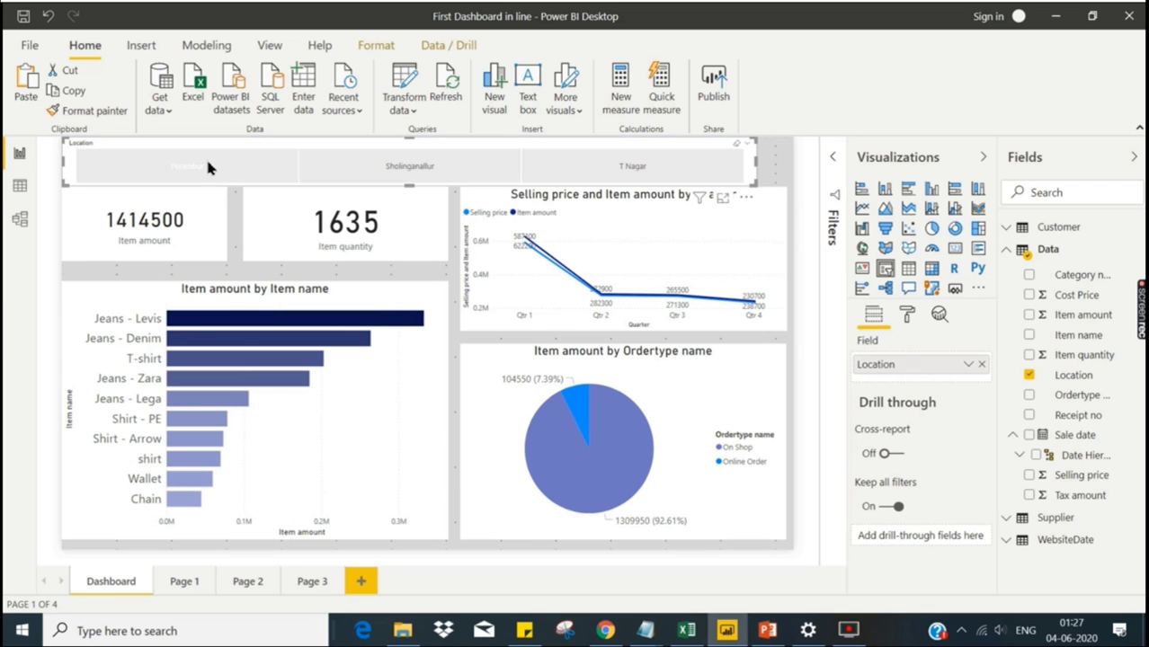
left_click(372, 155)
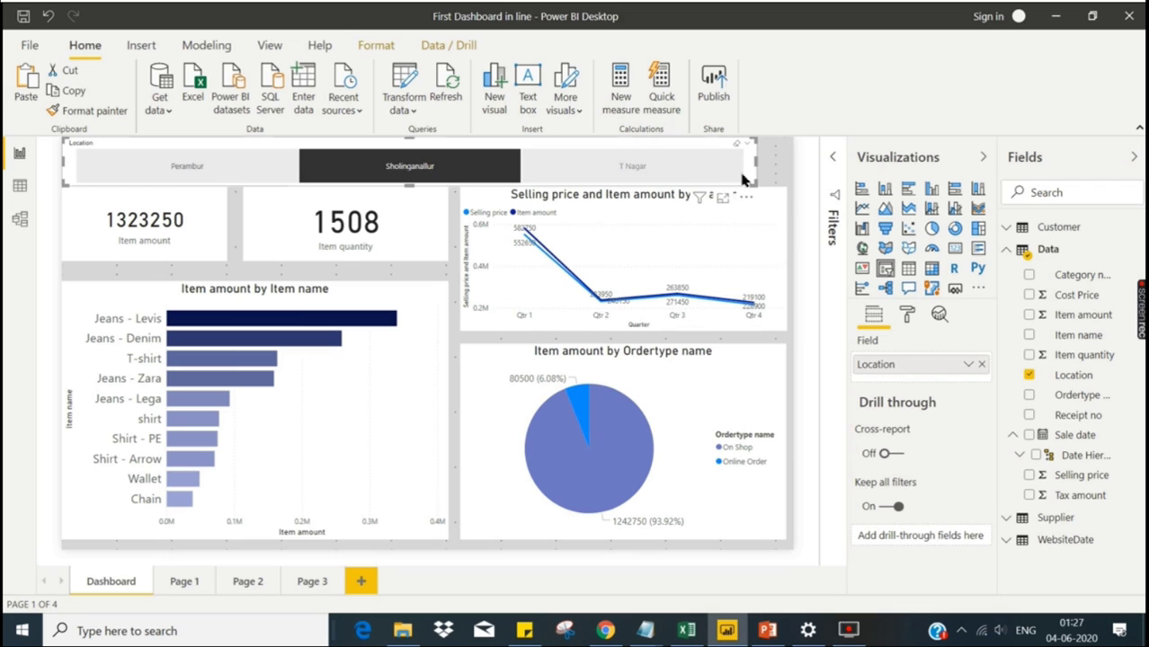
left_click(779, 171)
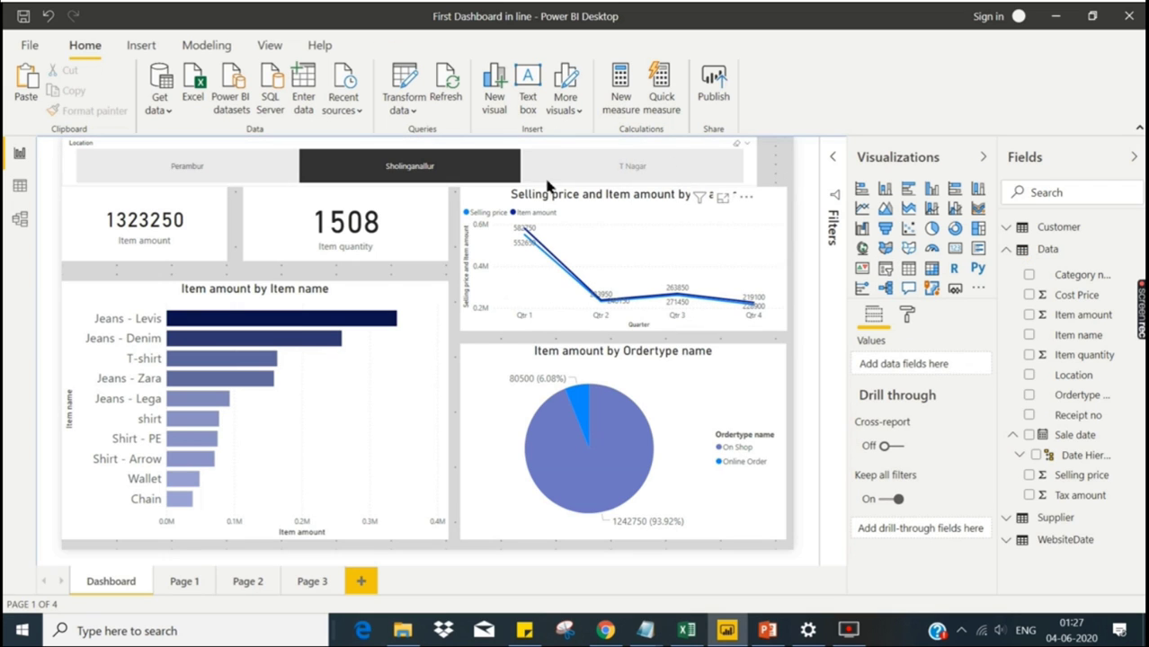
left_click(497, 167)
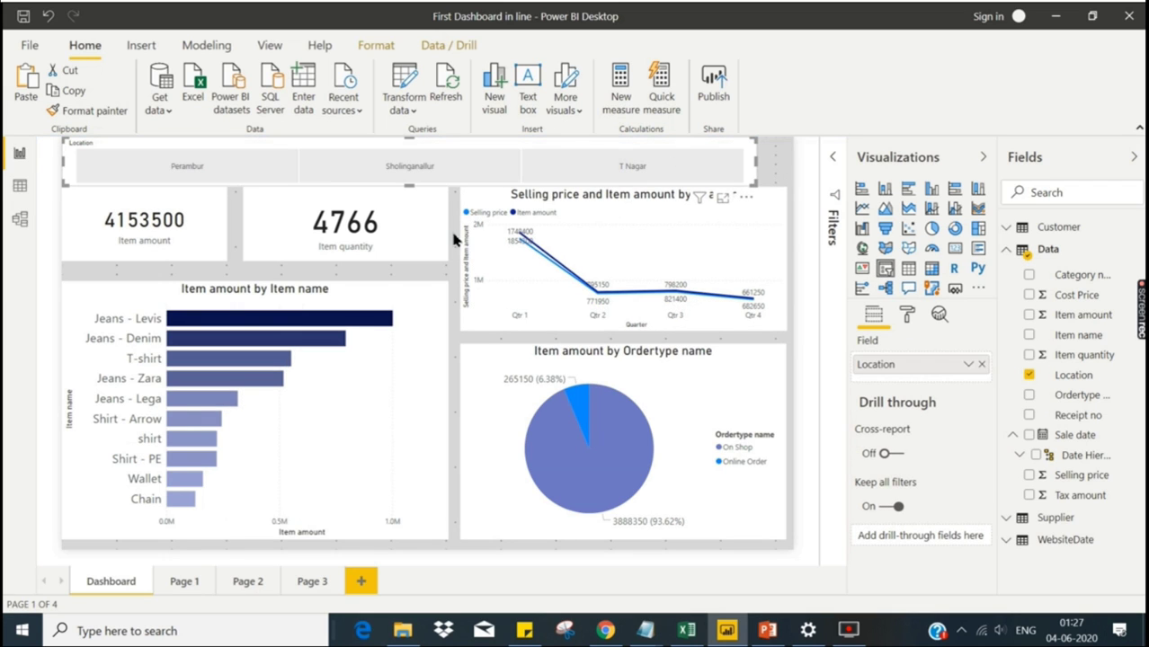